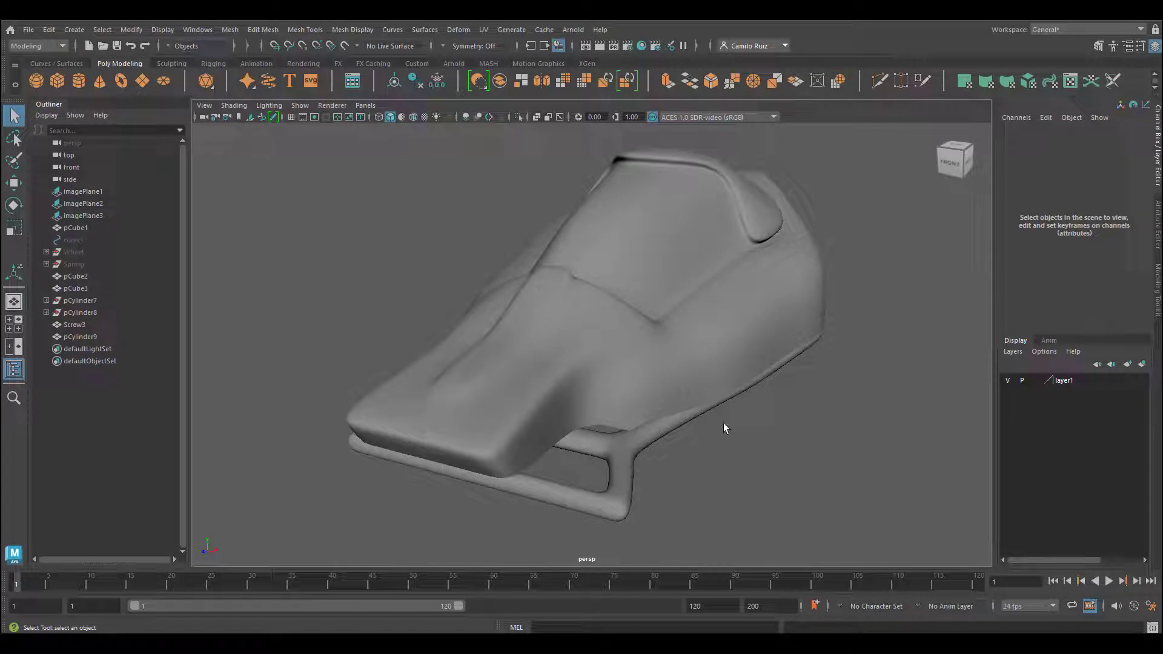
- Switch to the four-view layout and display the reference image planes in the top view
key("space")
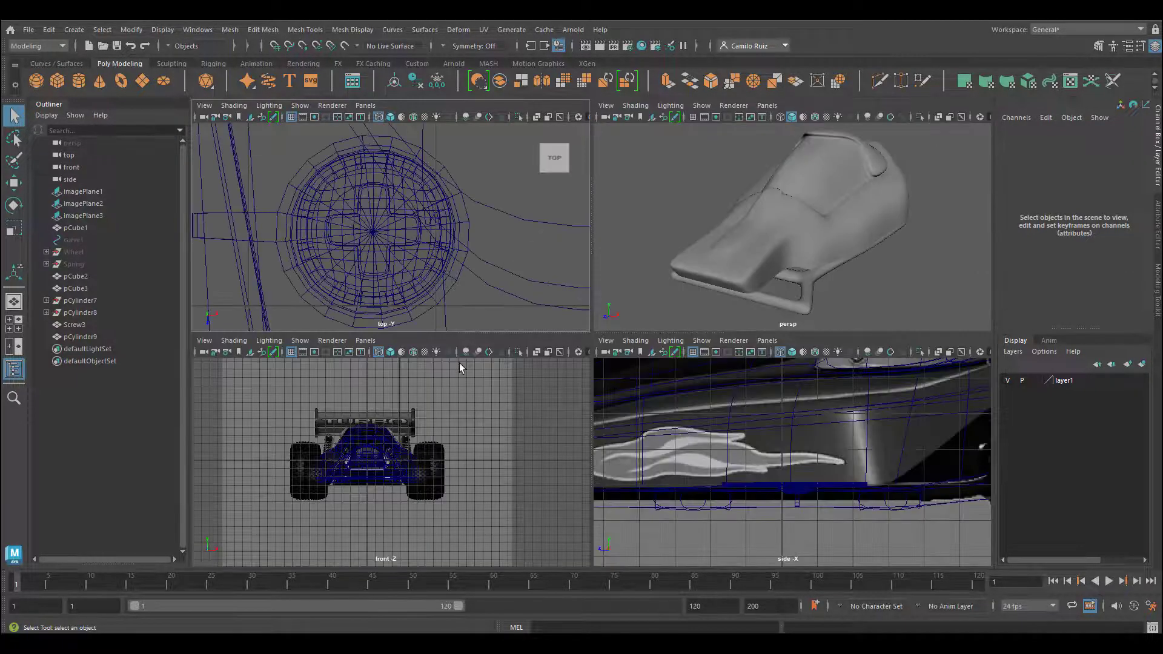
scroll(500, 176, "down", 20)
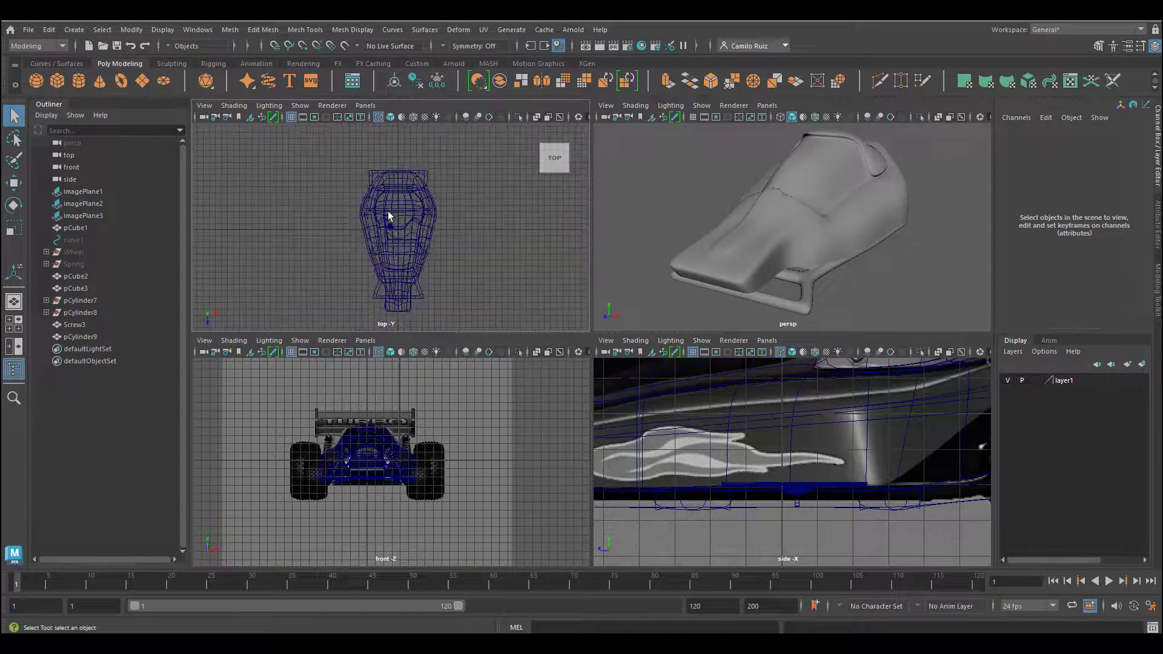
left_click(301, 106)
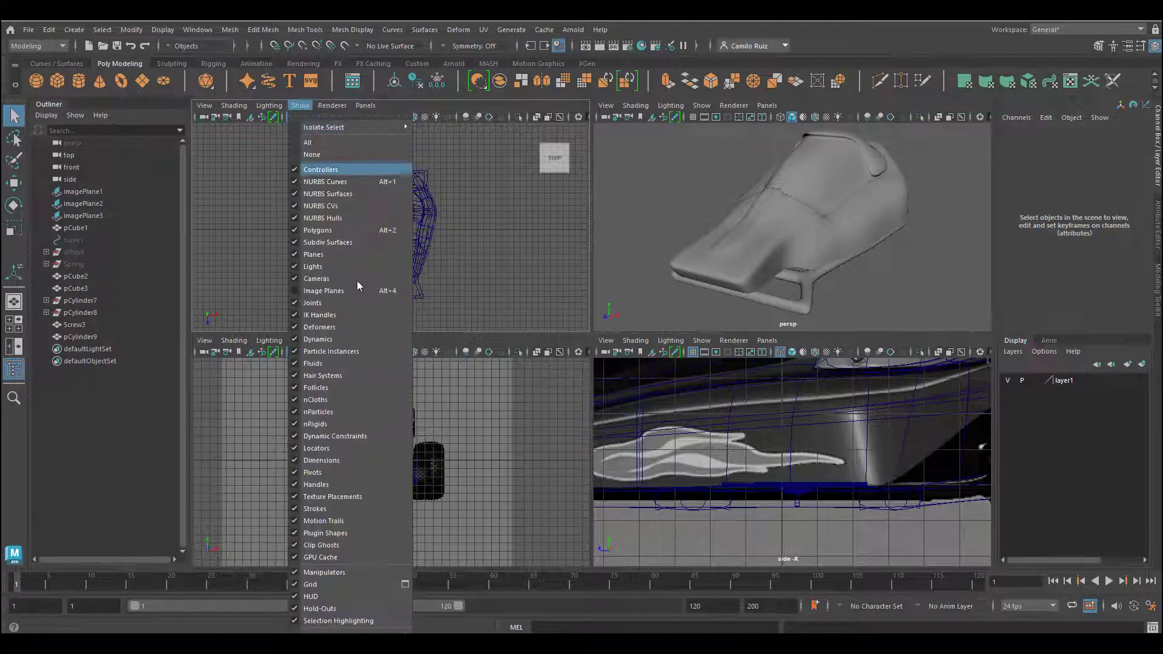
left_click(330, 292)
scroll(729, 418, "down", 12)
scroll(728, 420, "up", 5)
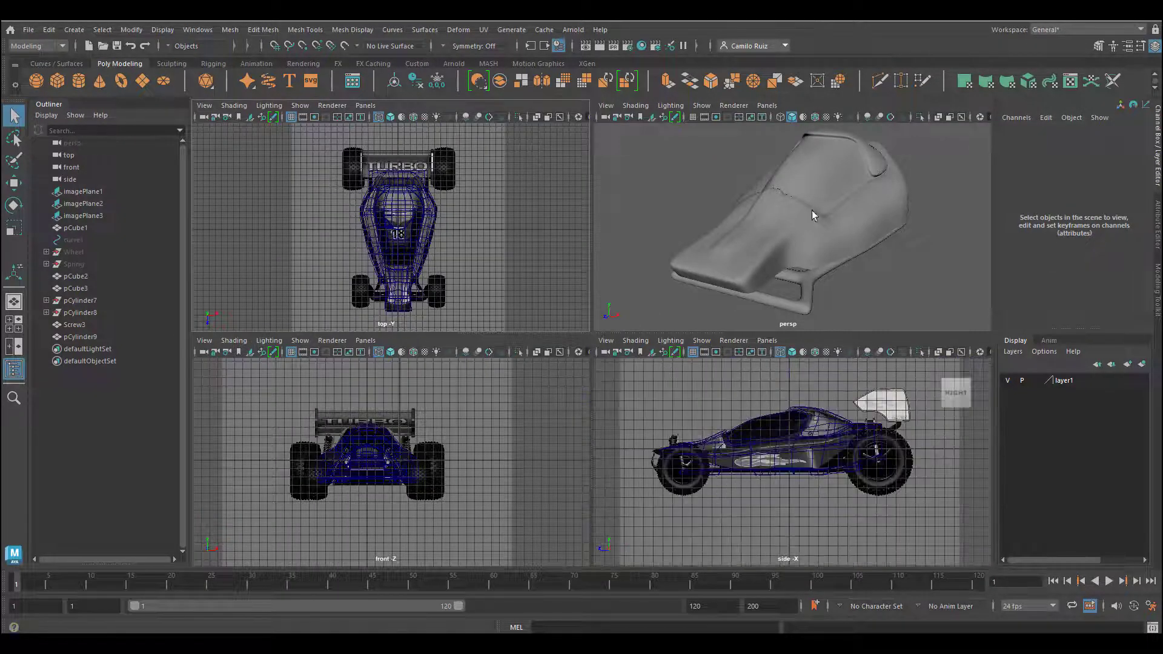
- Select the car body pCube1, turn off its smooth preview and switch it to vertex editing
left_click_drag(812, 212, 799, 205, "alt")
left_click_drag(784, 465, 790, 445, "alt")
scroll(791, 444, "up", 3)
key("5")
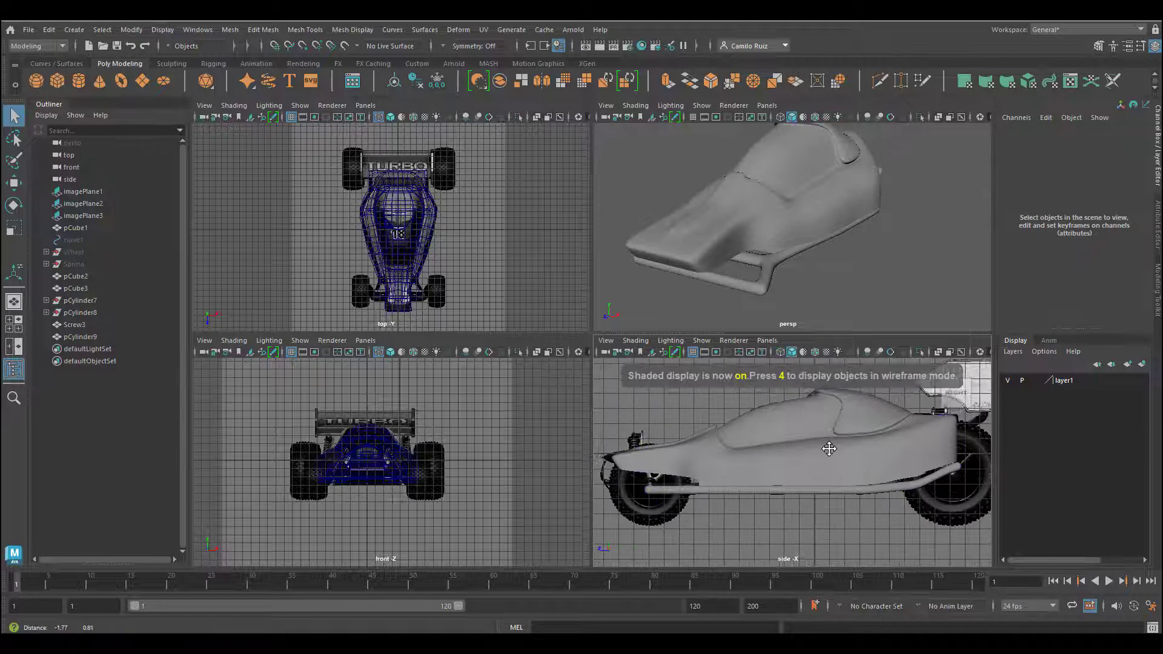
key("4")
scroll(902, 480, "up", 2)
middle_click_drag(902, 480, 843, 488, "alt")
left_click(847, 494)
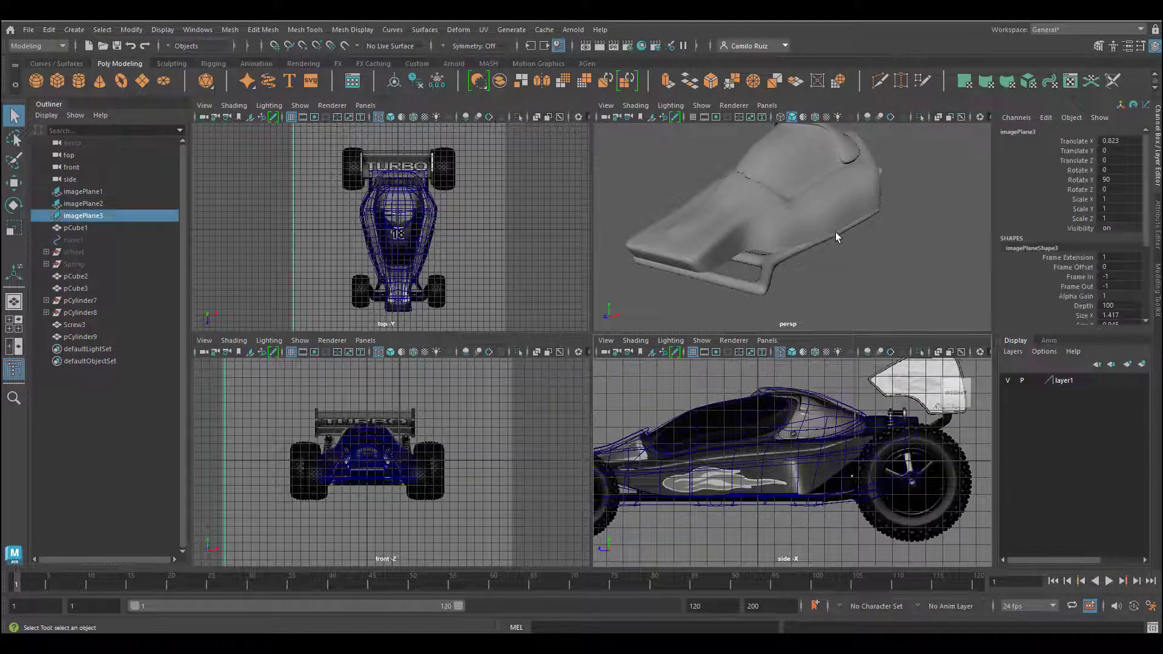
left_click(851, 214)
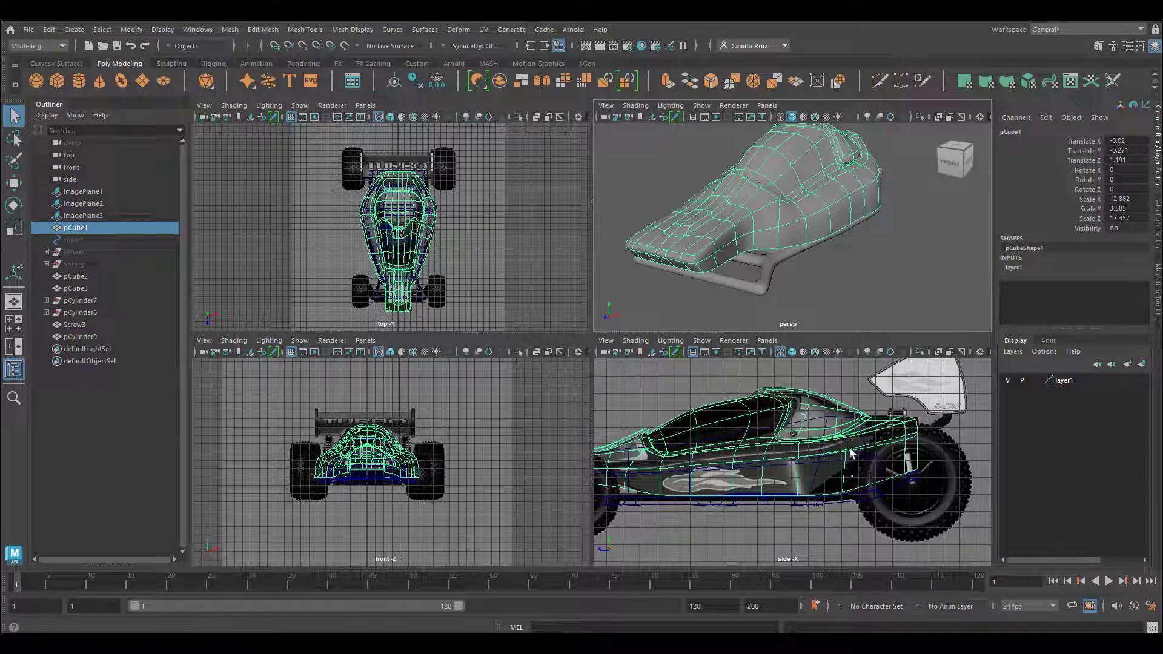
key("1")
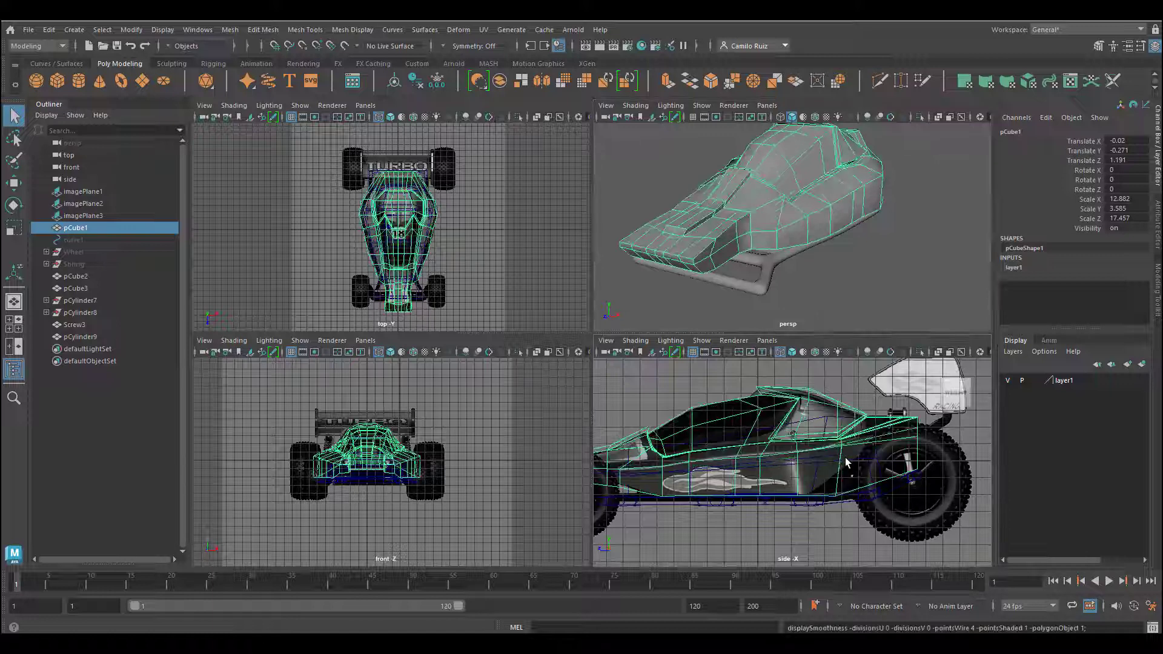
right_click(835, 498)
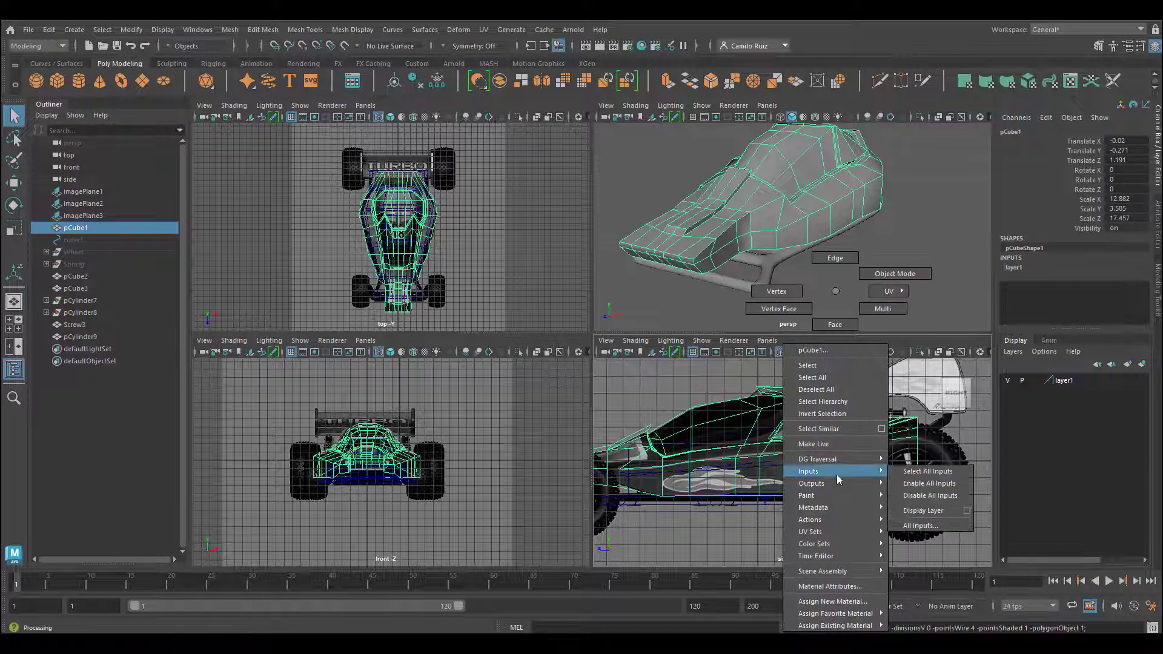
left_click(774, 293)
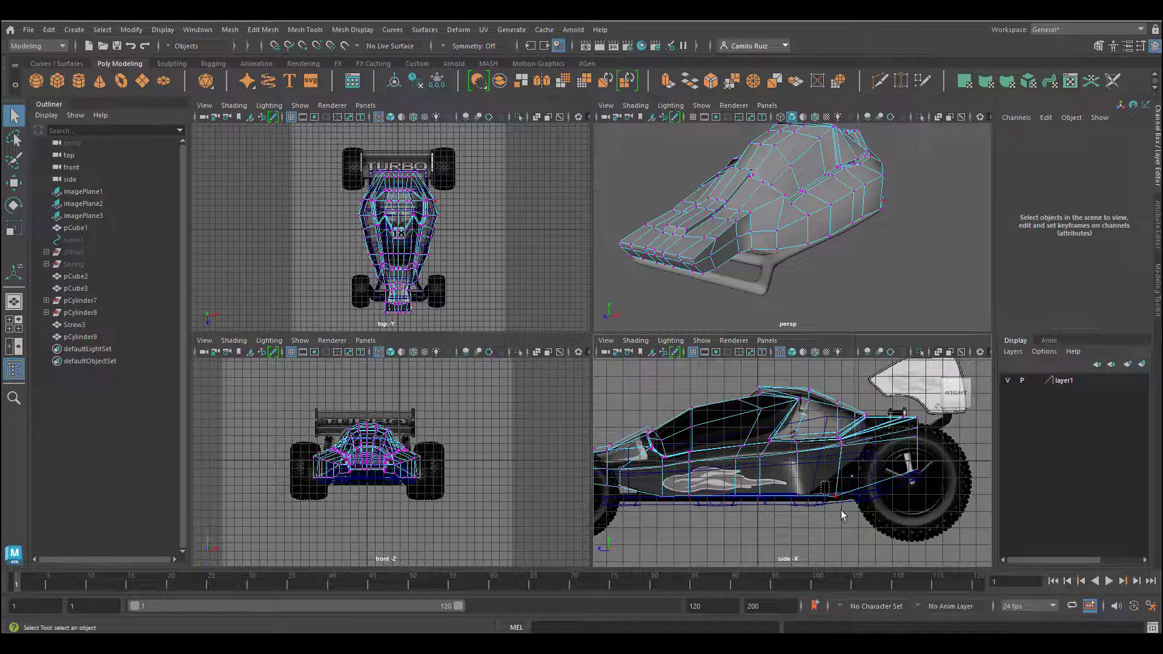
- Raise the body's lower rear side vertices and its rear-end vertices to follow the side reference
left_click(14, 183)
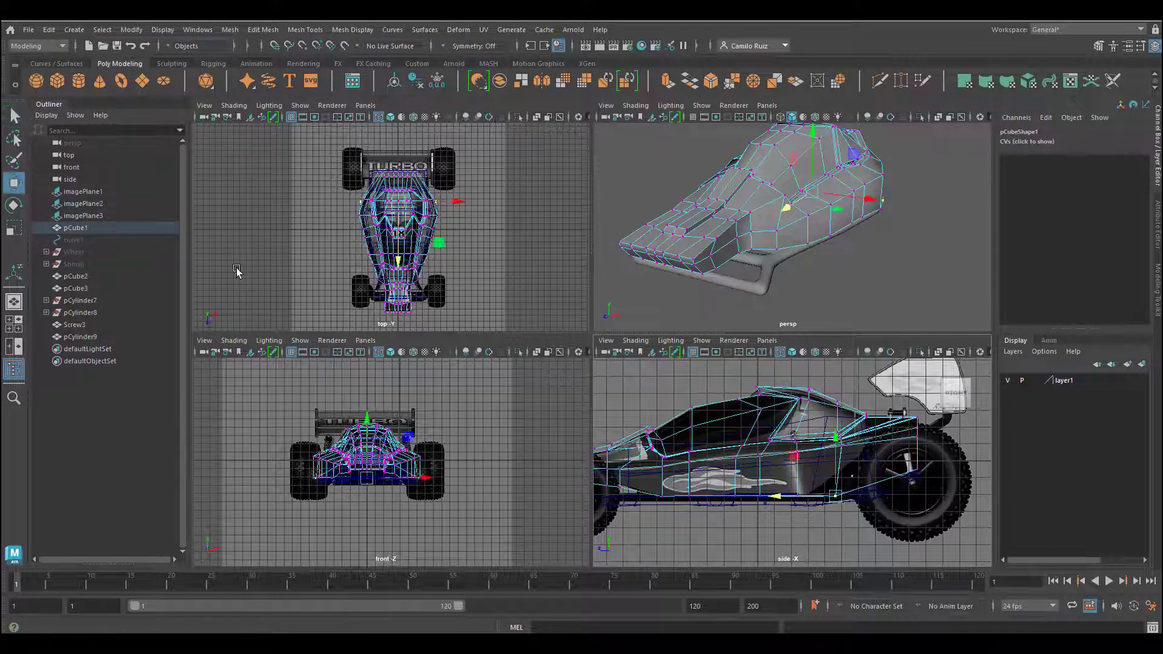
left_click_drag(836, 437, 837, 416)
left_click_drag(934, 459, 904, 482)
left_click_drag(916, 420, 915, 394)
- Reposition the vertices of the body's lower edge and tail around the rear wheel to match the side reference
scroll(915, 394, "up", 5)
middle_click_drag(915, 449, 773, 472, "alt")
left_click_drag(751, 492, 714, 524)
left_click_drag(670, 508, 691, 508)
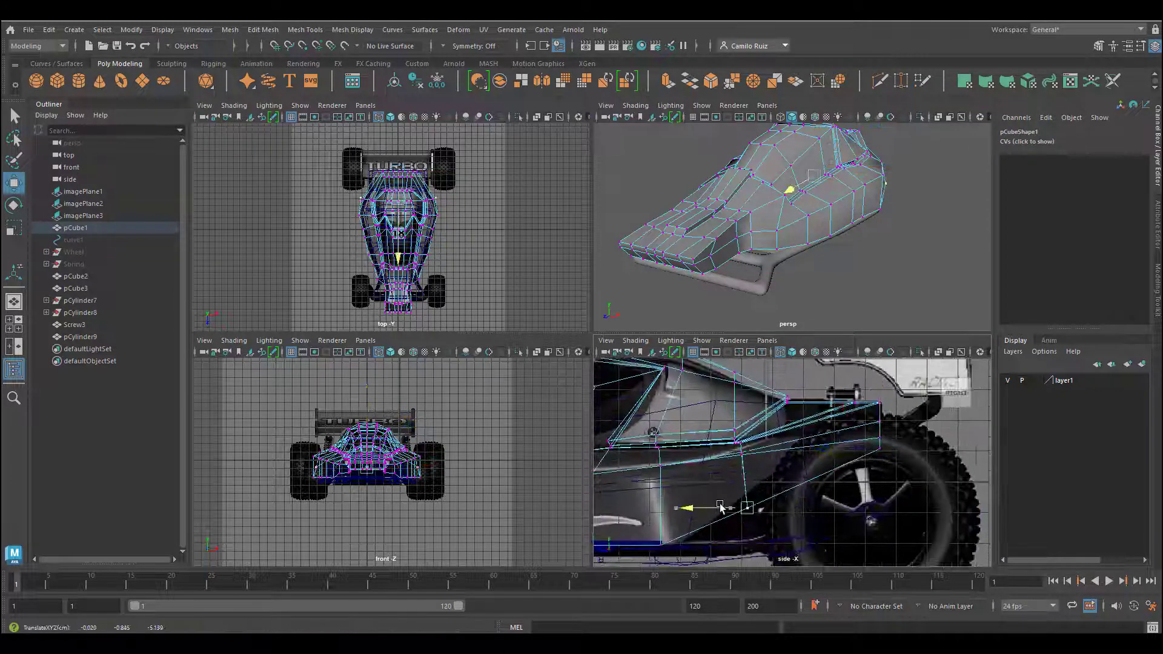
left_click_drag(752, 448, 752, 430)
left_click_drag(681, 527, 648, 544)
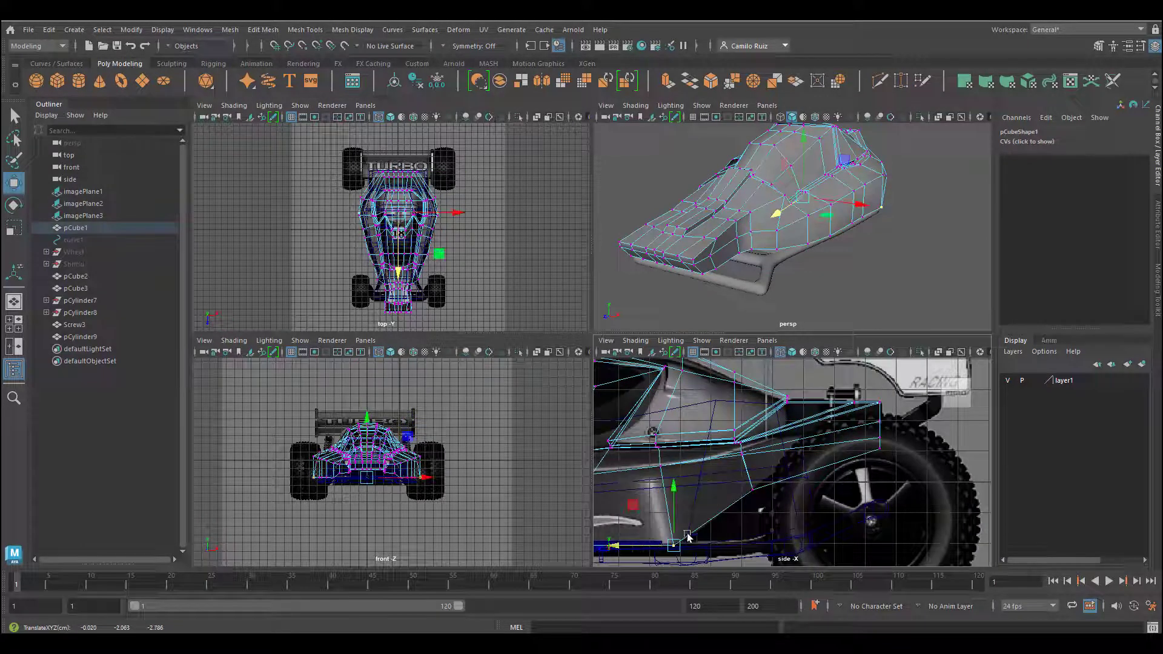
left_click(885, 439)
left_click_drag(877, 400, 830, 375)
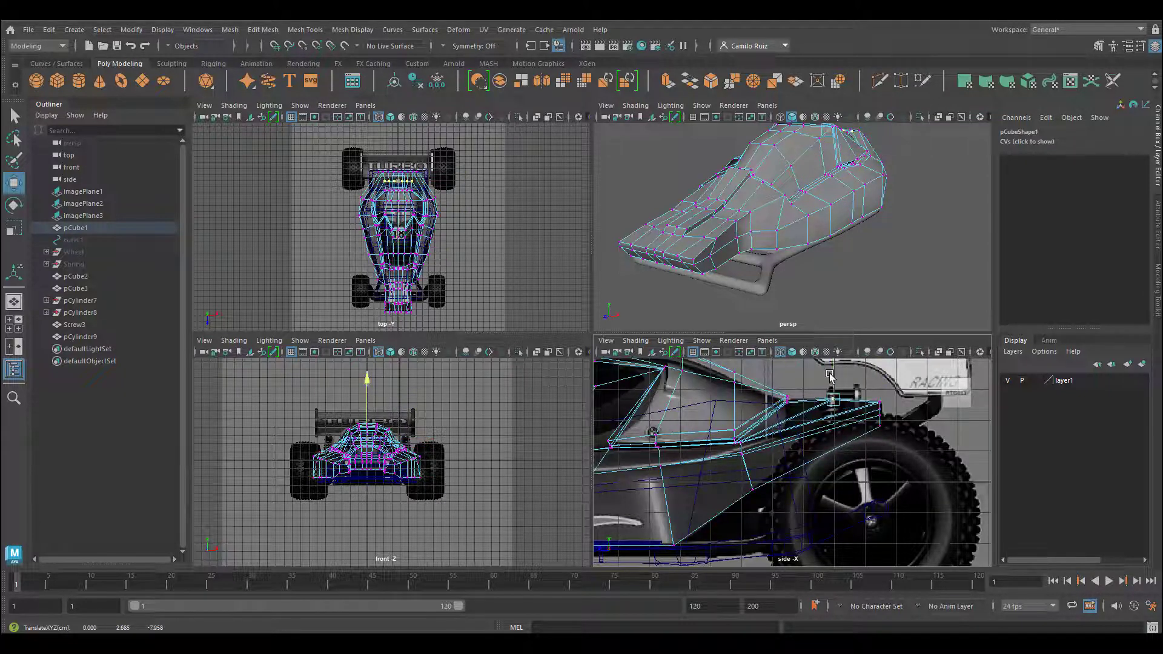
left_click(879, 400)
- Raise the body's lower side vertices near the front wheel in the side view to fit the reference outline
middle_click_drag(756, 463, 866, 463, "alt")
left_click_drag(764, 433, 735, 456)
left_click_drag(727, 422, 726, 419)
middle_click_drag(612, 454, 873, 420, "alt")
mouse_move(767, 451)
left_mouse_down()
mouse_move(786, 474)
mouse_move(776, 438)
left_mouse_up()
left_click_drag(745, 448, 762, 474)
left_click_drag(754, 440, 754, 435)
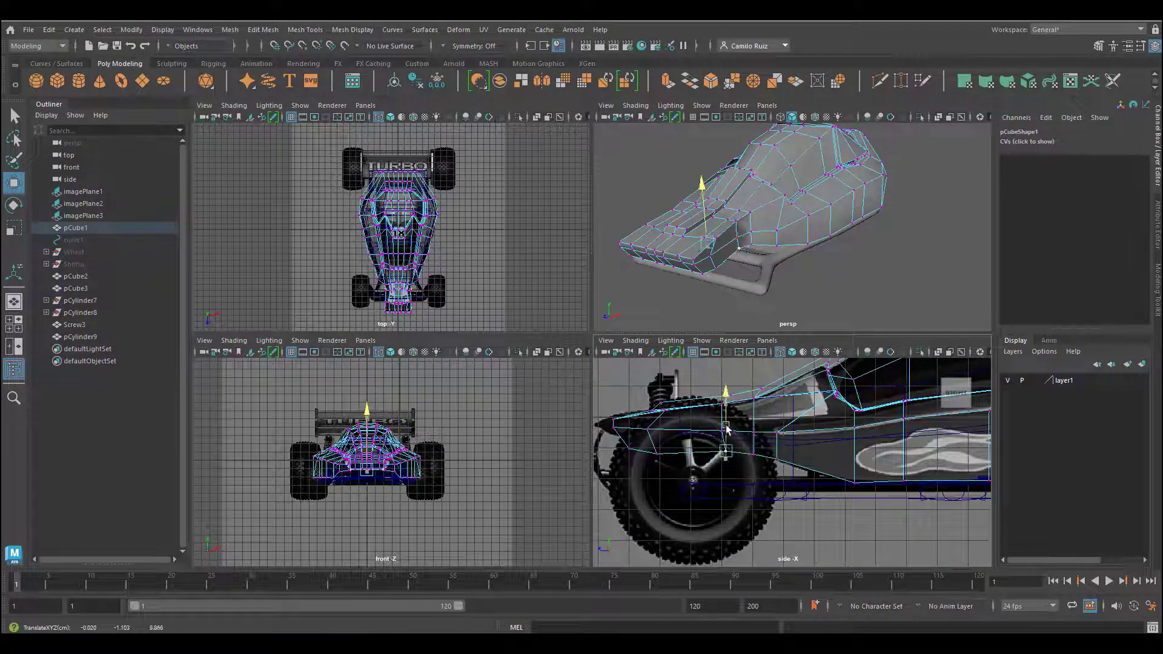
- Adjust the height of the vertices on the underside of the body's nose against the side reference
left_click(656, 446)
left_click_drag(655, 427, 656, 424)
left_click_drag(619, 438, 628, 415)
middle_click_drag(698, 419, 783, 421, "alt")
- Reposition the body's nose tip and upper nose vertices to match the nose outline in the side reference
left_click_drag(689, 411, 649, 422)
scroll(734, 408, "up", 4)
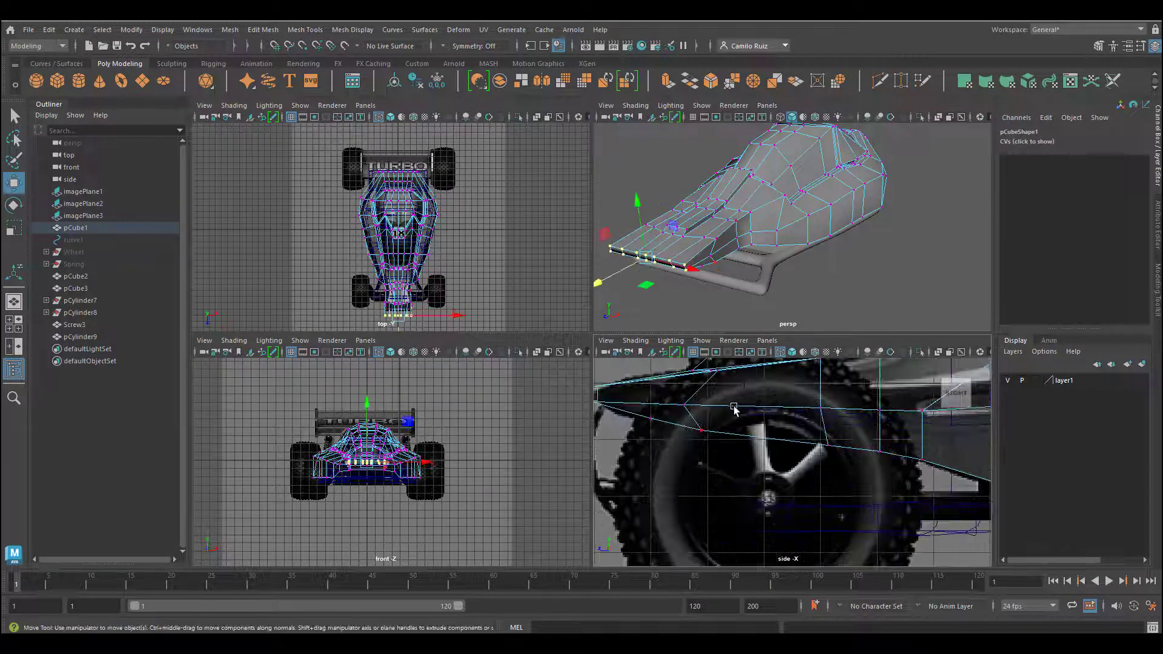
middle_click_drag(735, 407, 740, 471, "alt")
left_click_drag(707, 427, 676, 438)
left_click_drag(731, 428, 757, 453)
left_click_drag(685, 441, 664, 441)
left_click_drag(723, 384, 723, 388)
- Scale the body's rear-end row of vertices narrower across the width, following the top reference
scroll(442, 189, "up", 5)
middle_click_drag(442, 189, 432, 267, "alt")
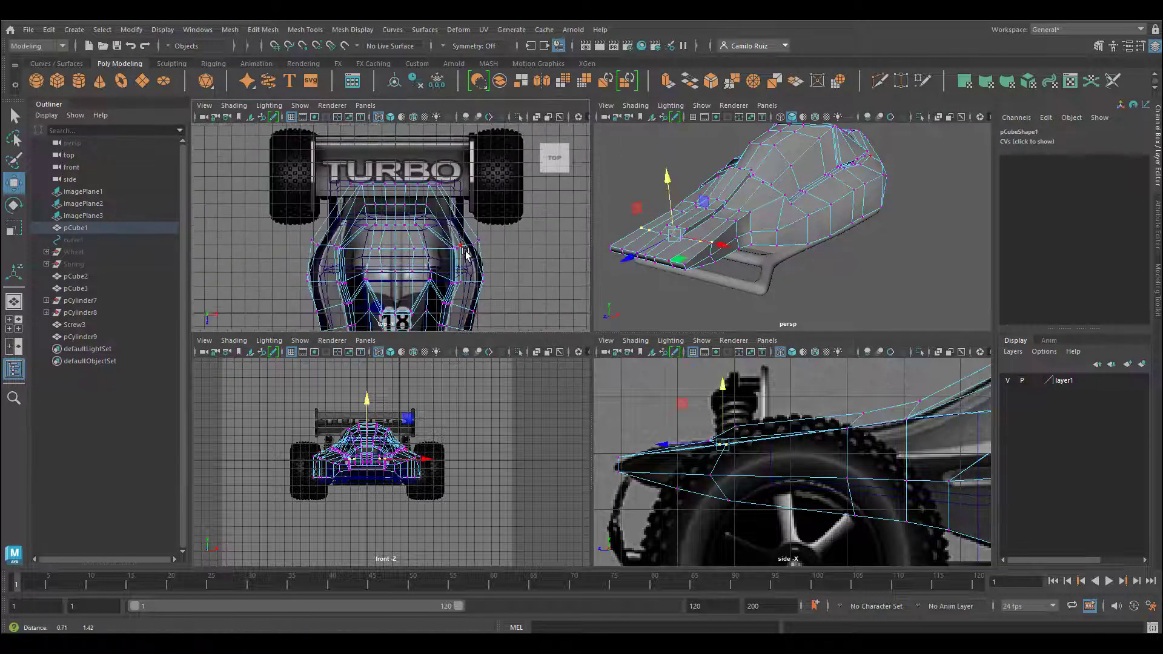
left_click_drag(323, 228, 293, 255)
left_click_drag(491, 253, 445, 240, "shift")
key("r")
left_click_drag(339, 173, 454, 192)
left_click_drag(450, 182, 443, 183)
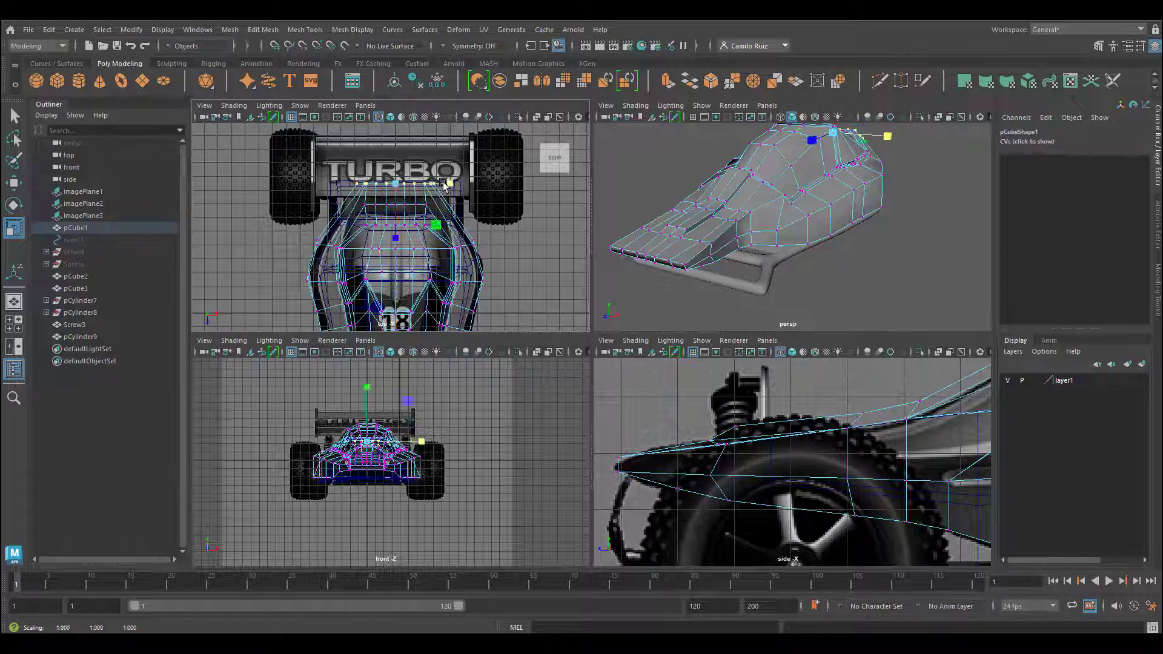
- Select the inner body part pCube3 beneath the shell and locate its front end in the front and side views
left_click_drag(746, 253, 876, 204, "alt")
scroll(848, 207, "up", 6)
left_click(749, 210)
left_click_drag(739, 215, 740, 215, "alt")
left_click(760, 251)
left_click_drag(766, 257, 773, 243, "alt")
scroll(369, 476, "up", 8)
middle_click_drag(369, 475, 483, 458, "alt")
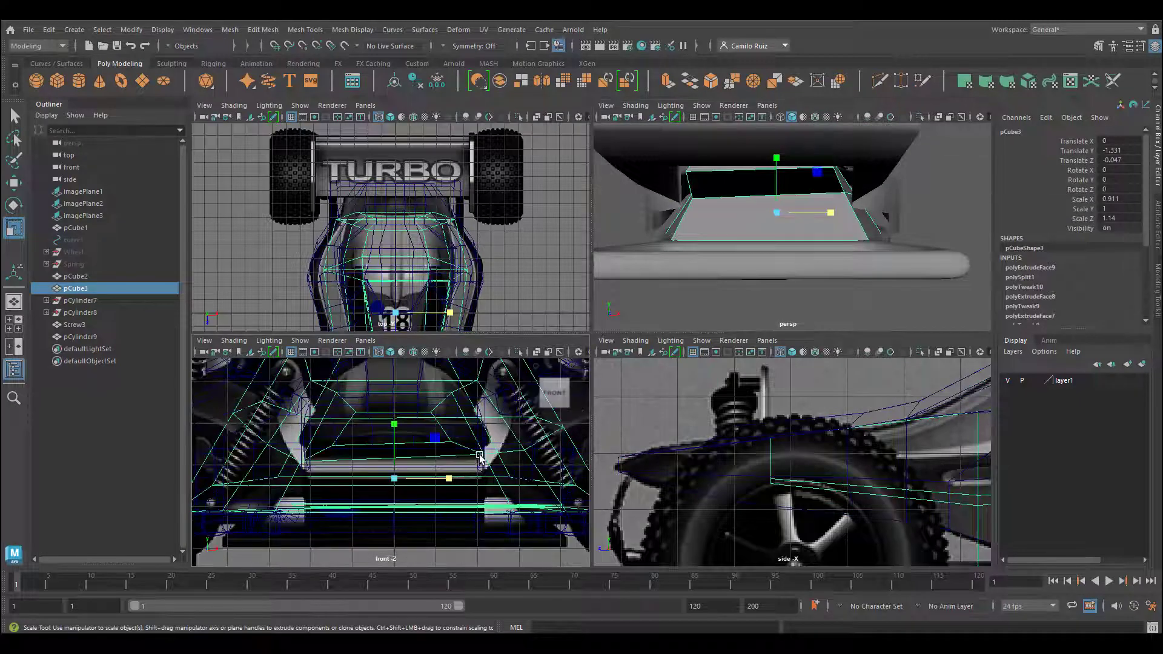
scroll(773, 232, "down", 7)
key("f")
scroll(726, 443, "down", 5)
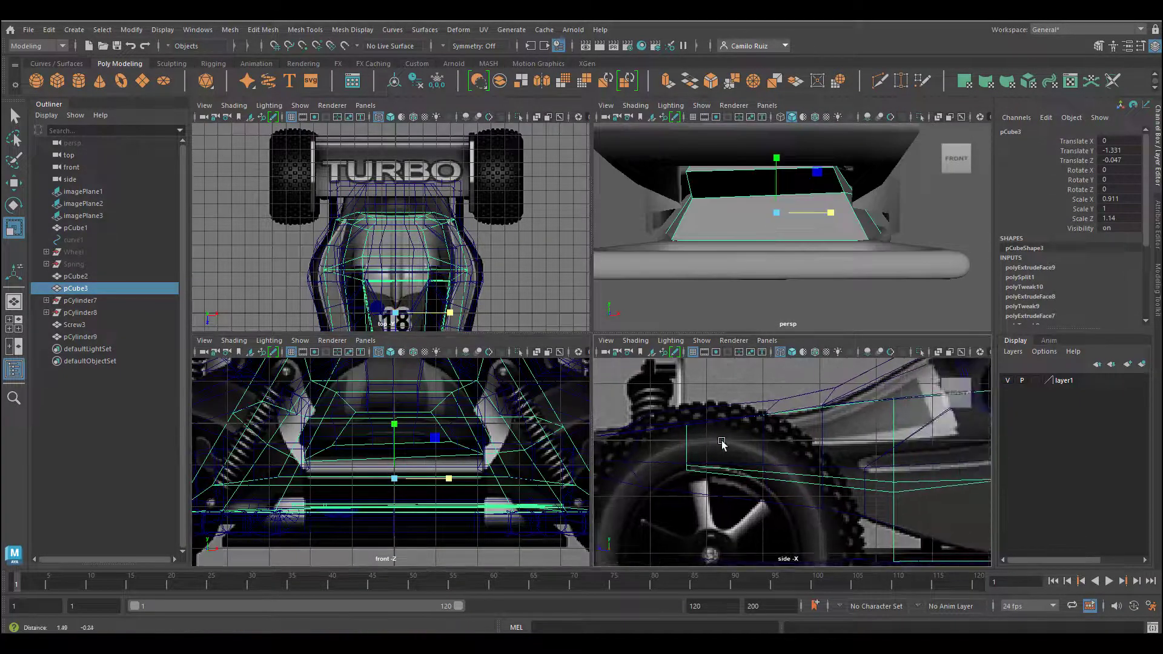
scroll(725, 443, "up", 5)
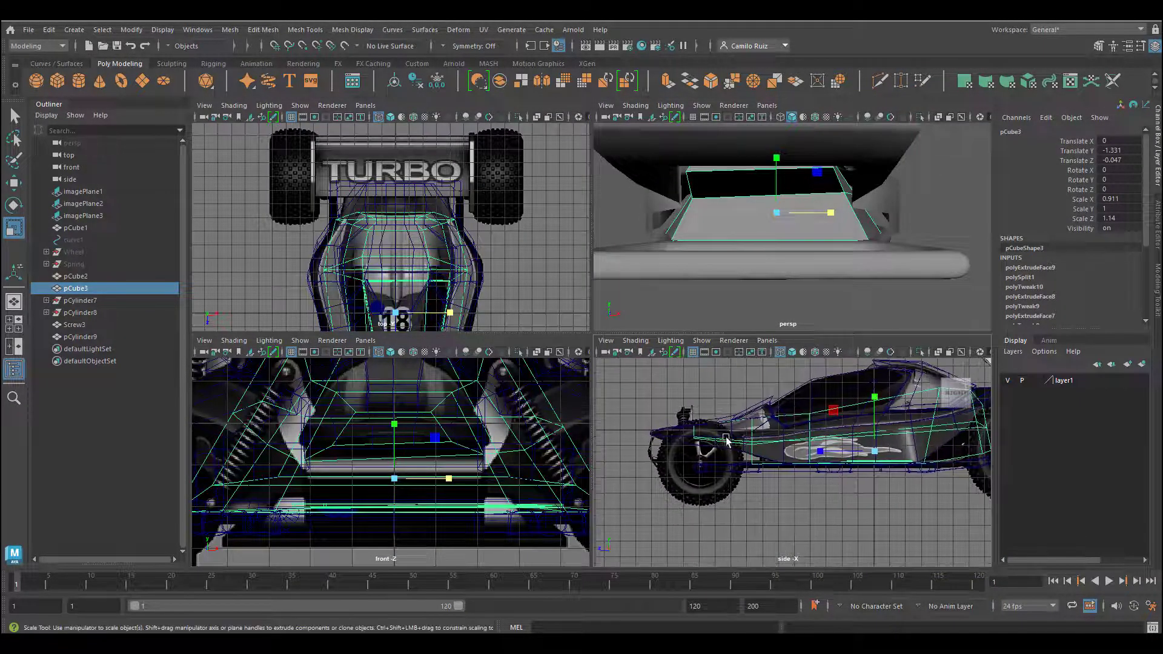
scroll(744, 450, "up", 3)
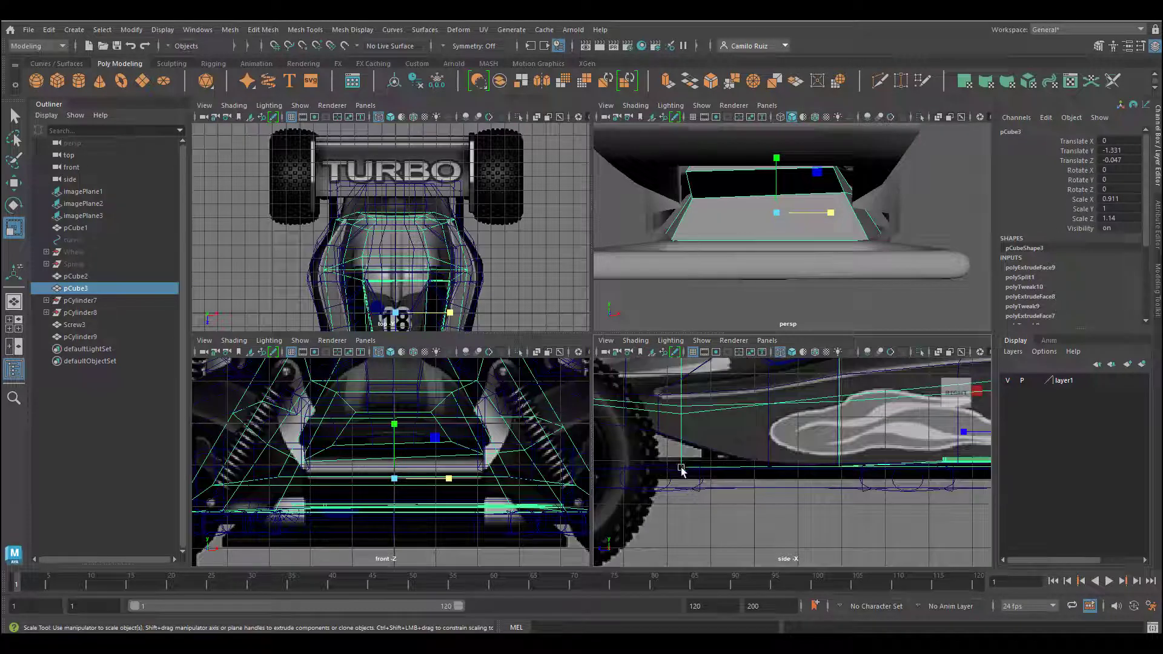
- Move pCube3's lower front vertices up and backward in the side view to follow the reference
right_click_drag(686, 291, 637, 293)
right_click_drag(682, 448, 623, 293)
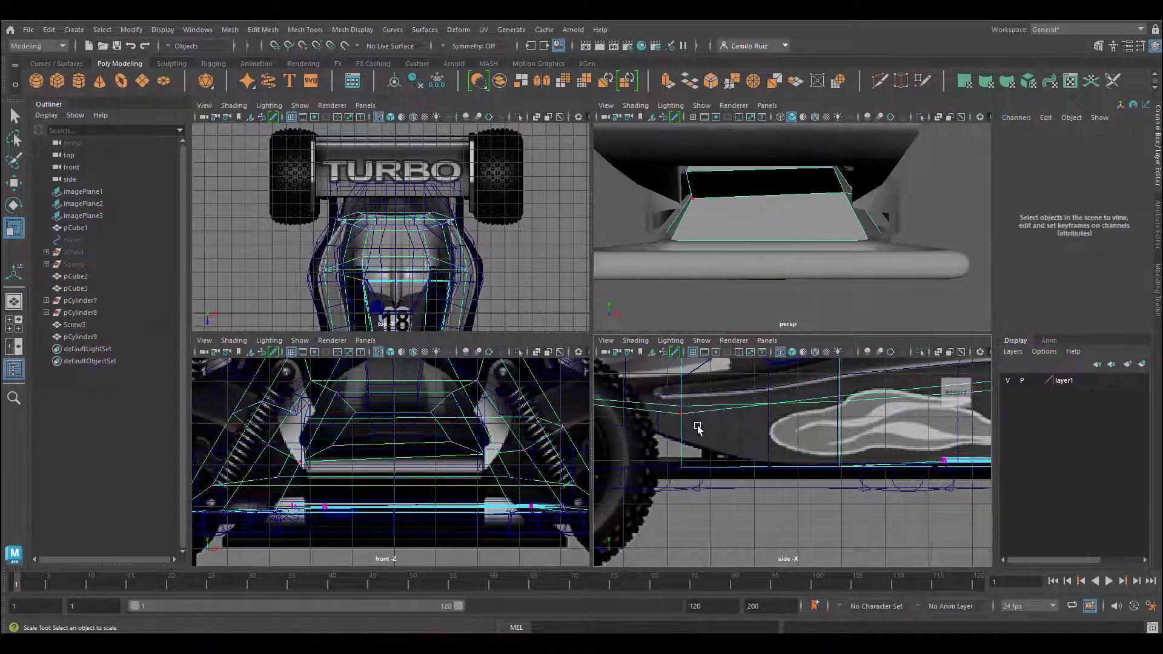
left_click_drag(694, 489, 697, 495)
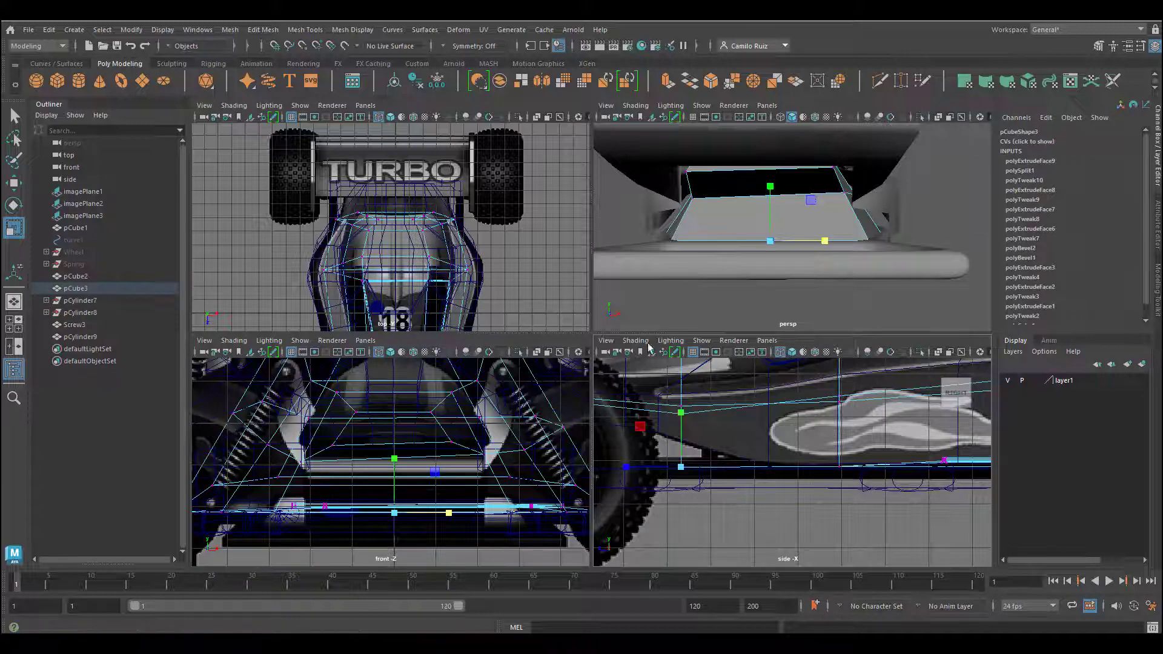
key("e")
key("w")
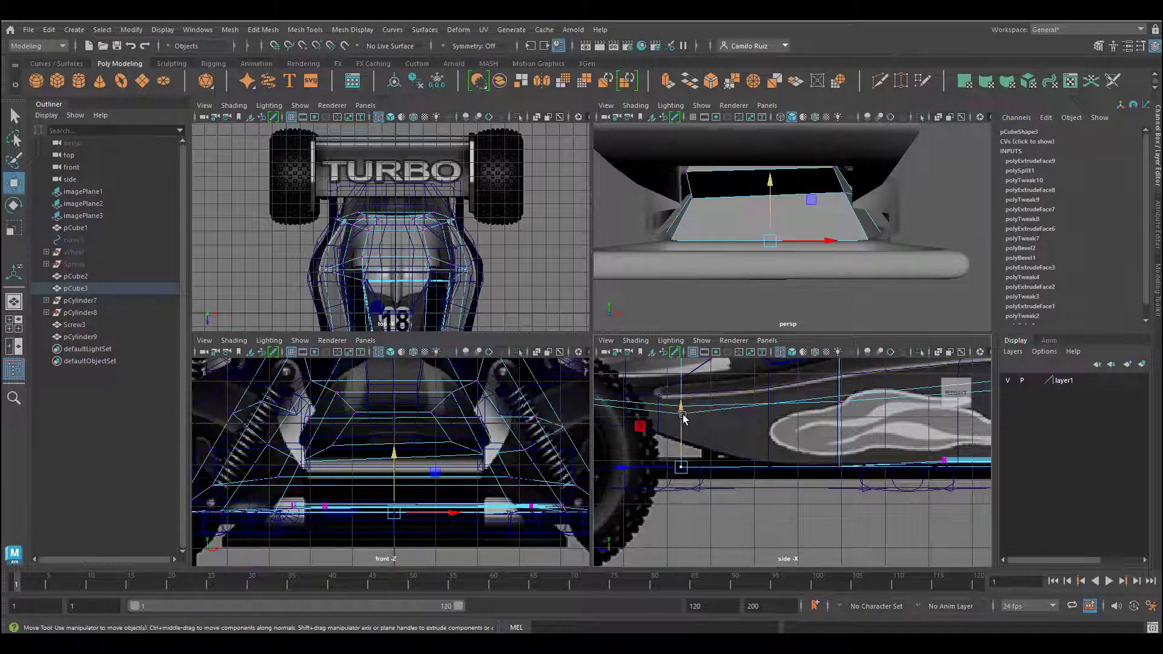
left_click_drag(682, 415, 682, 406)
left_click_drag(642, 459, 698, 459)
- Adjust the individual corner vertices at the front of pCube3 against the front reference
middle_click_drag(677, 433, 811, 483, "alt")
left_click(484, 455)
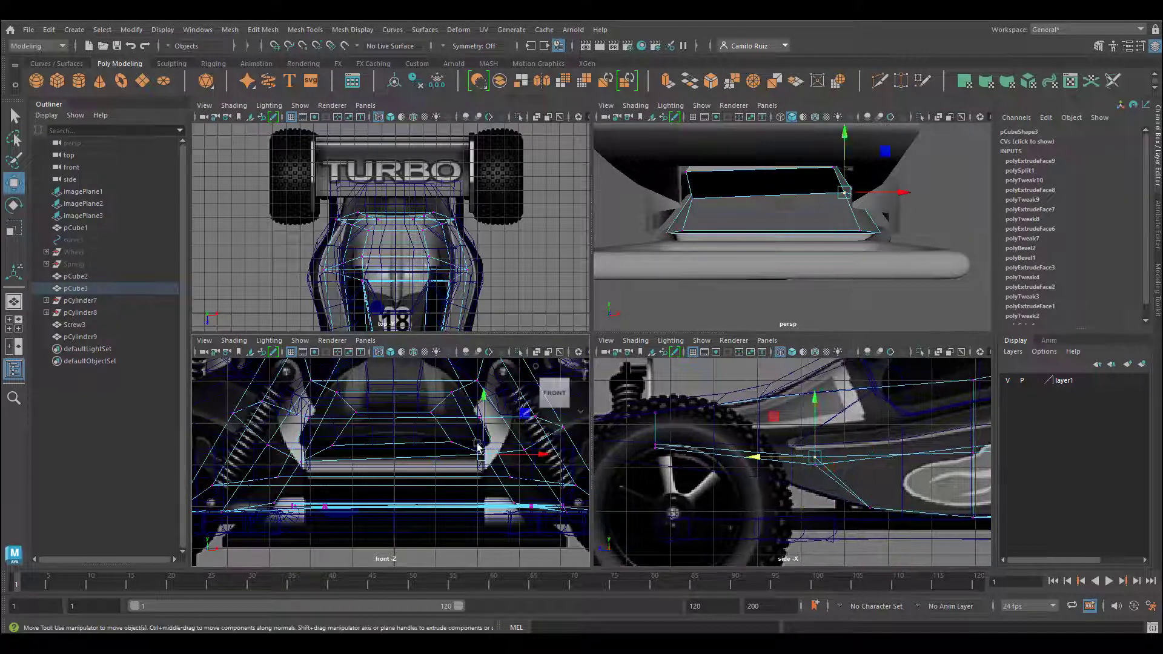
left_click_drag(482, 424, 453, 429)
left_click(451, 442)
middle_click_drag(410, 453, 412, 501, "alt")
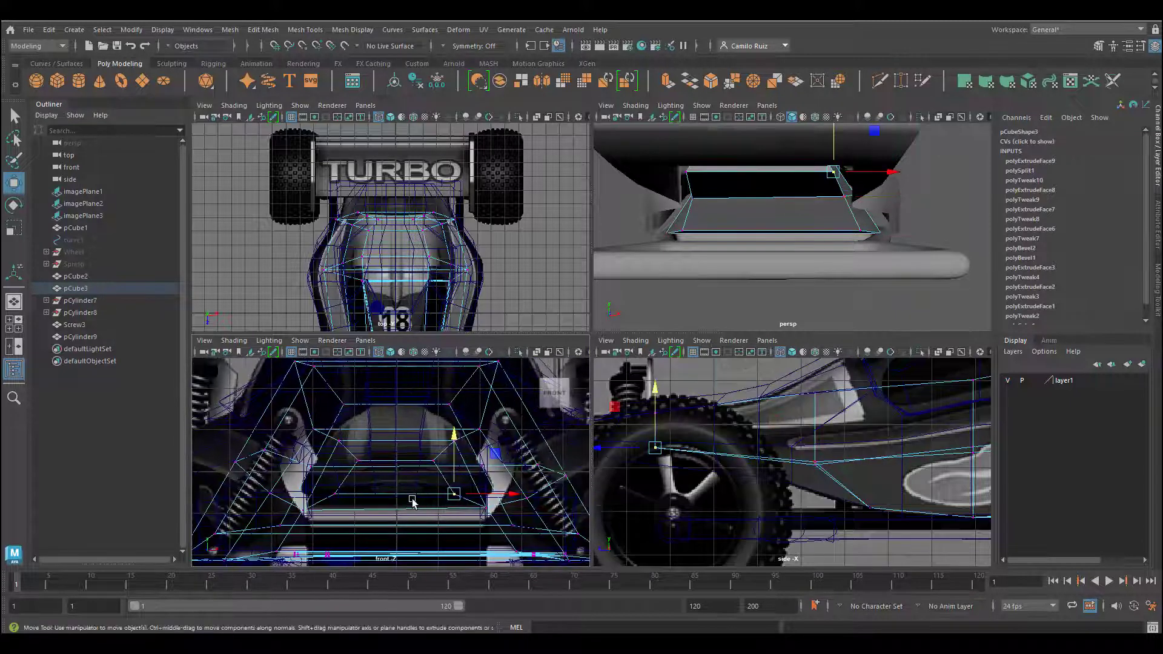
left_click_drag(781, 238, 794, 255, "alt")
scroll(475, 447, "up", 2)
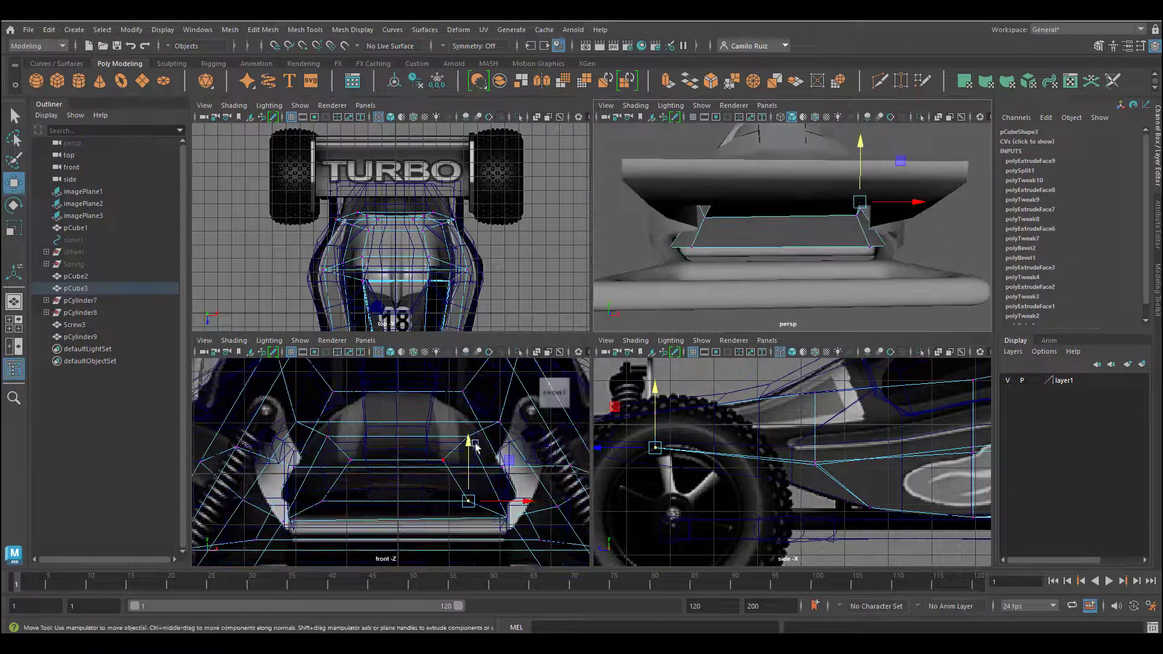
middle_click_drag(475, 447, 468, 459, "alt")
left_click(490, 434)
left_click_drag(544, 434, 541, 434)
- Select pCube3's upper front face under the nose and adjust its height in the front view
left_click_drag(719, 188, 729, 223, "alt")
middle_click_drag(440, 366, 439, 392, "alt")
left_click_drag(772, 209, 733, 218, "alt")
right_click_drag(732, 218, 733, 253)
left_click(734, 212)
left_click_drag(391, 430, 391, 433)
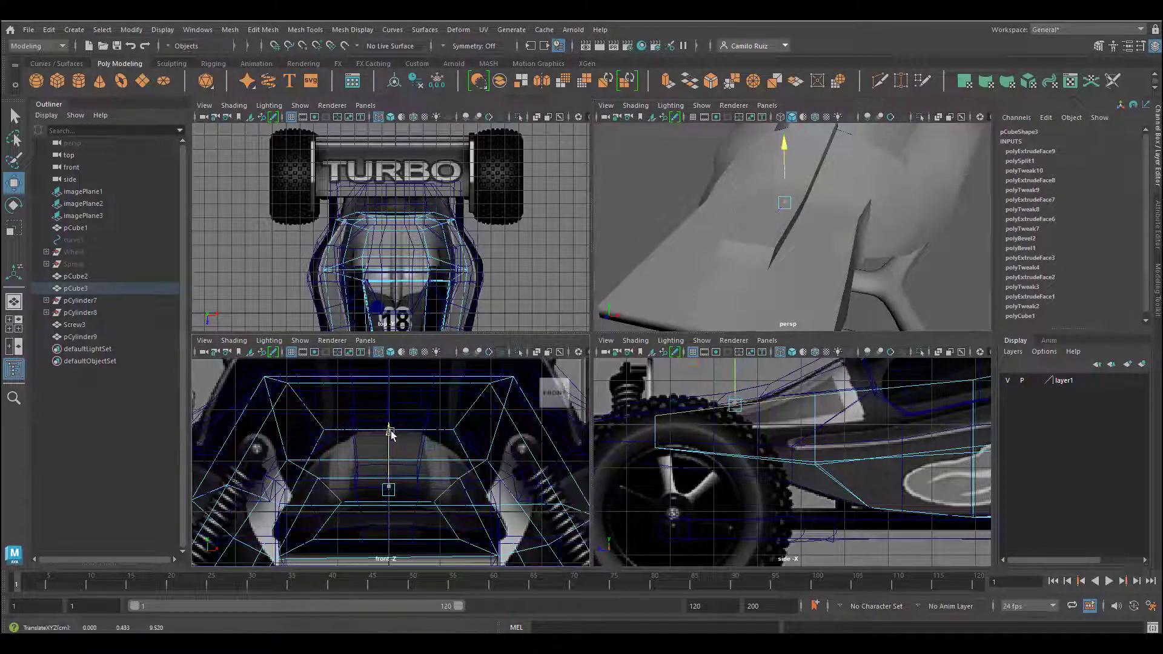
- Reposition pCube3's lower rear side vertices in the side view to match the reference
scroll(787, 273, "down", 5)
left_click_drag(839, 273, 705, 227, "alt")
scroll(945, 442, "down", 5)
middle_click_drag(963, 444, 796, 434, "alt")
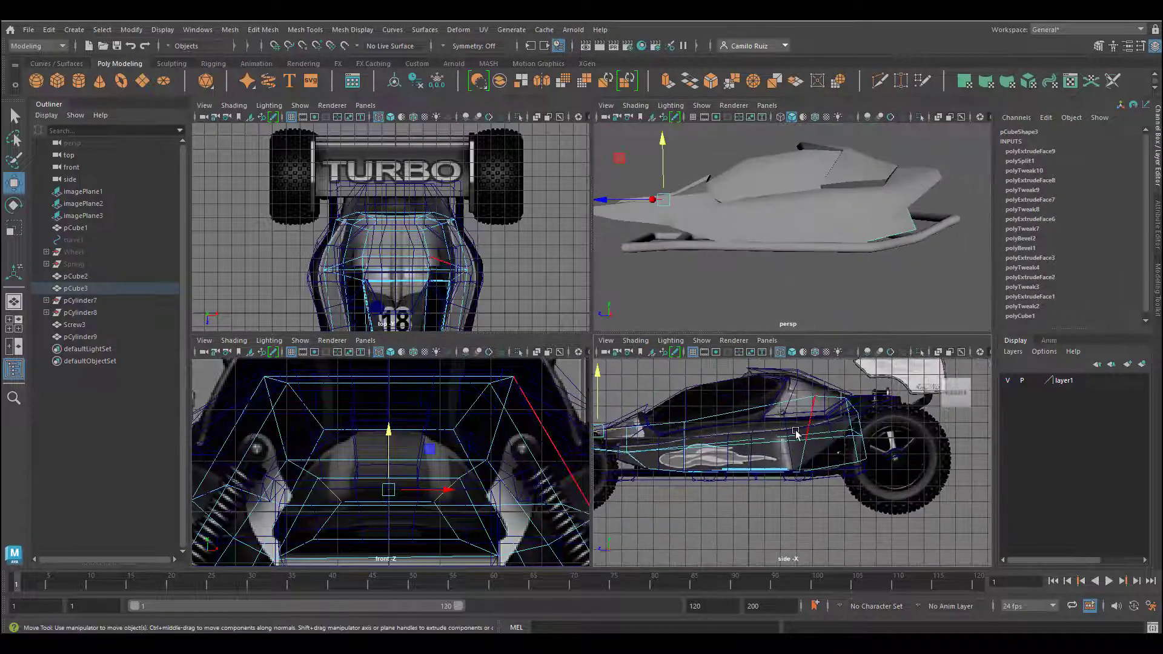
scroll(848, 451, "up", 5)
middle_click_drag(885, 463, 786, 482, "alt")
right_click_drag(823, 472, 781, 471)
left_click_drag(799, 462, 769, 477)
middle_click_drag(833, 478, 864, 472, "alt")
mouse_move(717, 482)
left_mouse_down()
mouse_move(748, 510)
mouse_move(721, 494)
left_mouse_up()
scroll(805, 417, "down", 5)
middle_click_drag(812, 406, 894, 427, "alt")
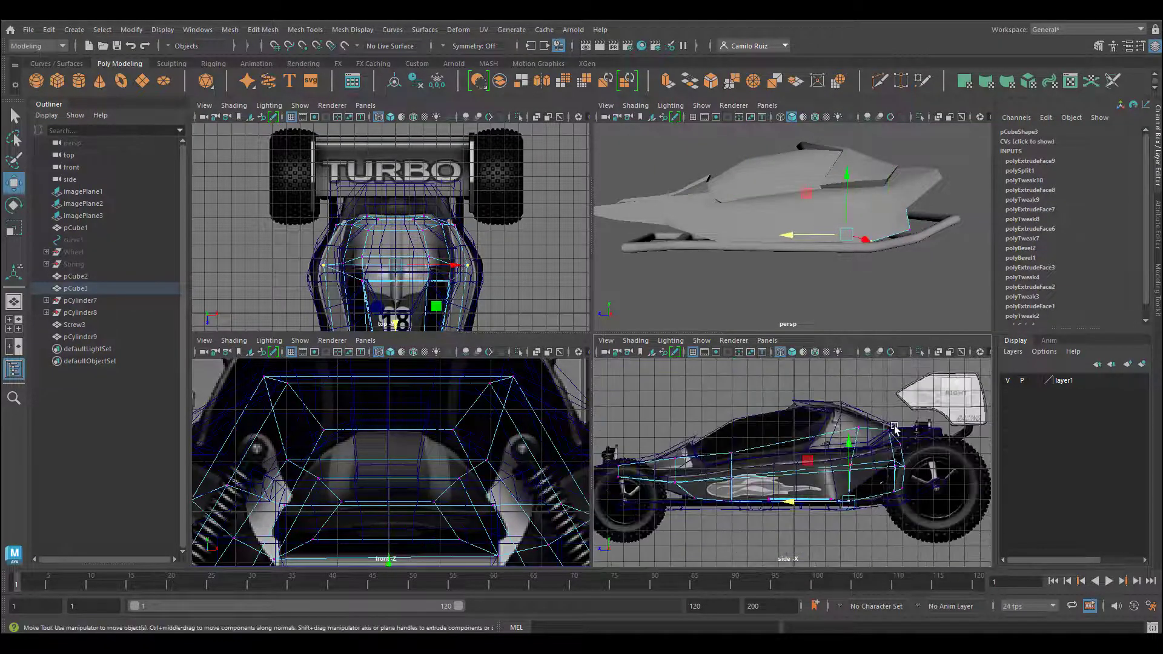
- Return to object mode, turn on smooth preview for the body and clear the selection
left_click_drag(732, 196, 775, 218, "alt")
right_click_drag(820, 192, 866, 172)
left_click(848, 188)
key("3")
left_click(887, 287)
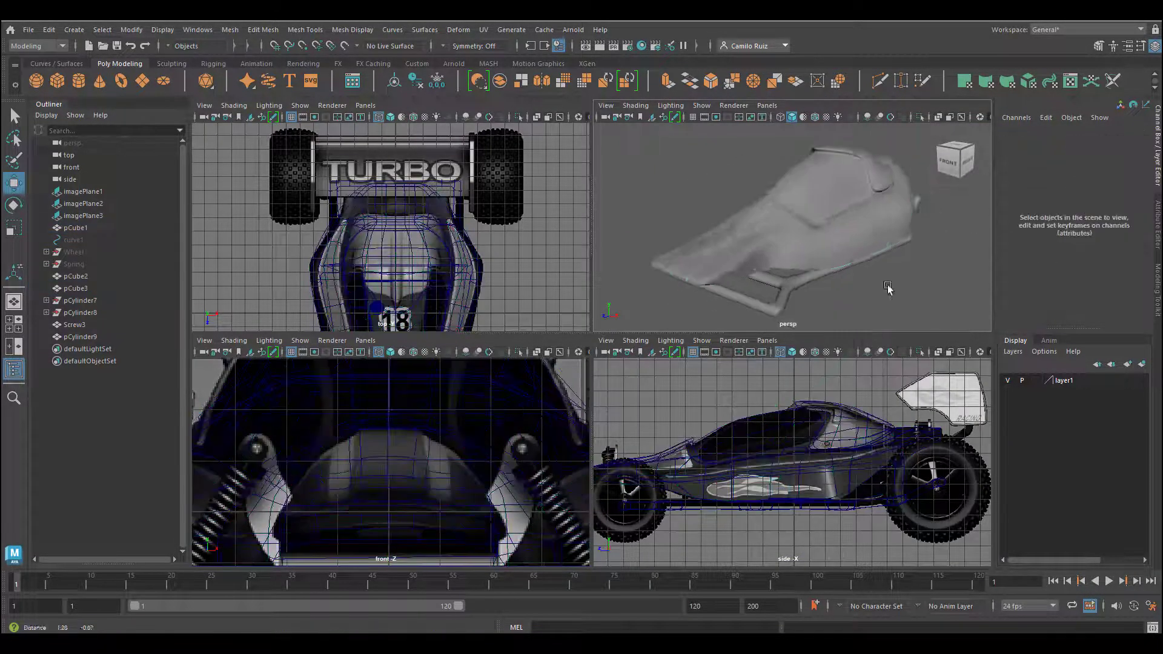
- Select the lower frame pCube2 and turn off its smooth preview, framing it in the top view
left_click_drag(887, 288, 727, 261, "alt")
scroll(480, 291, "down", 3)
middle_click_drag(480, 291, 482, 276, "alt")
left_click(657, 229)
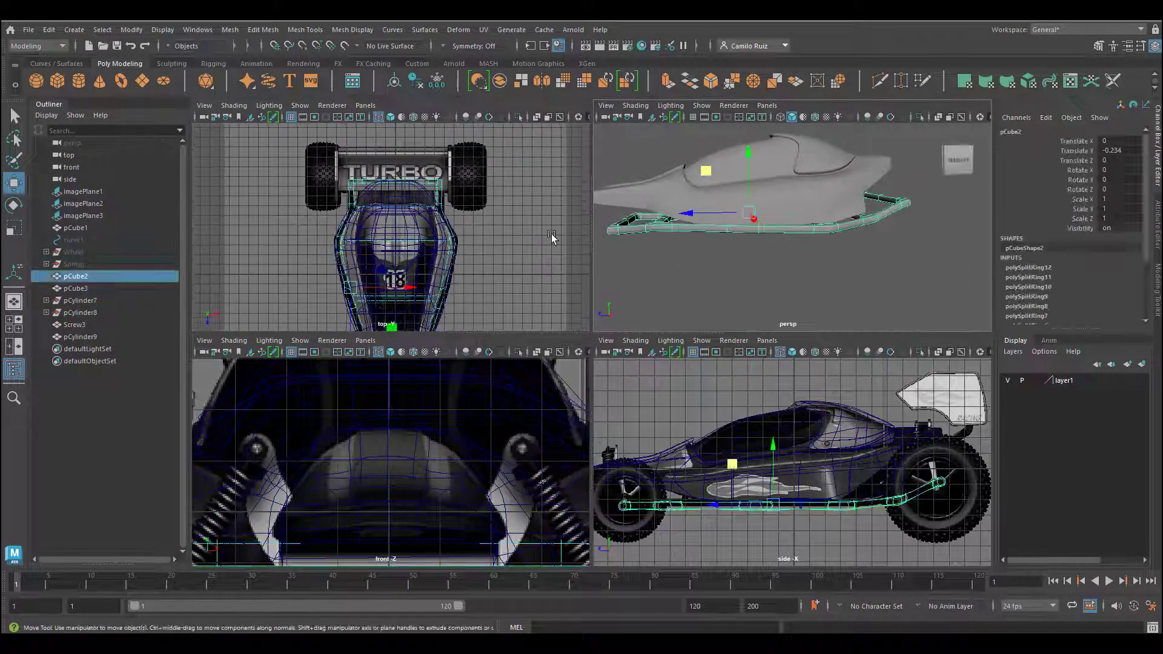
scroll(402, 203, "up", 5)
middle_click_drag(389, 195, 395, 267, "alt")
middle_click_drag(527, 266, 527, 197, "alt")
key("1")
scroll(481, 257, "down", 4)
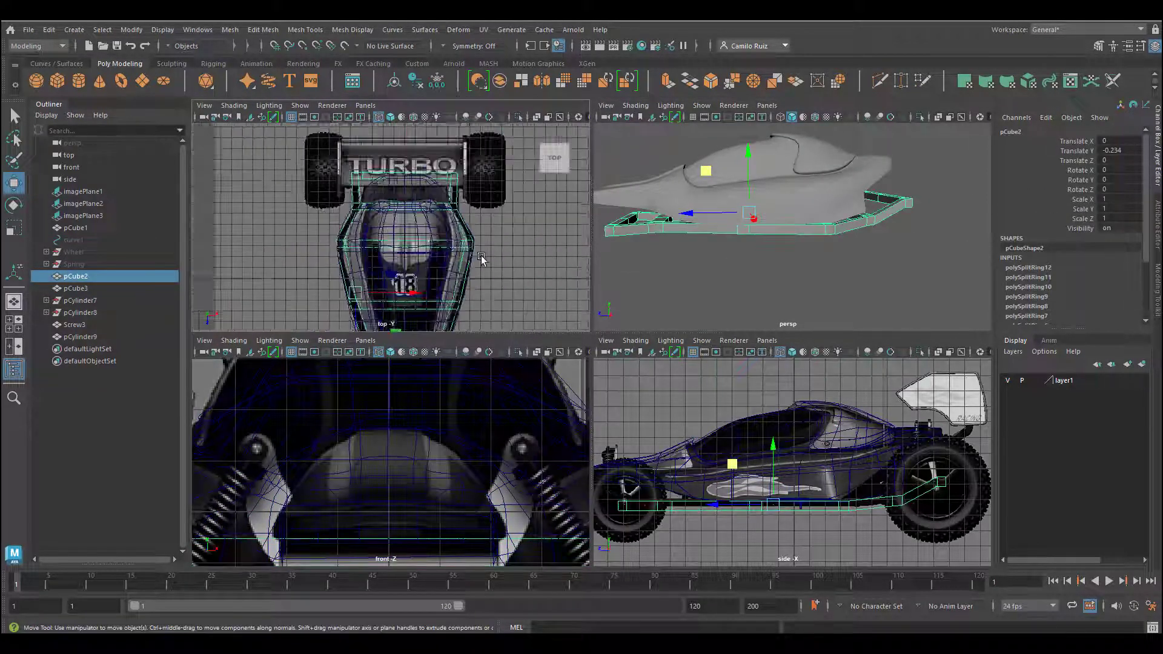
middle_click_drag(481, 259, 542, 139, "alt")
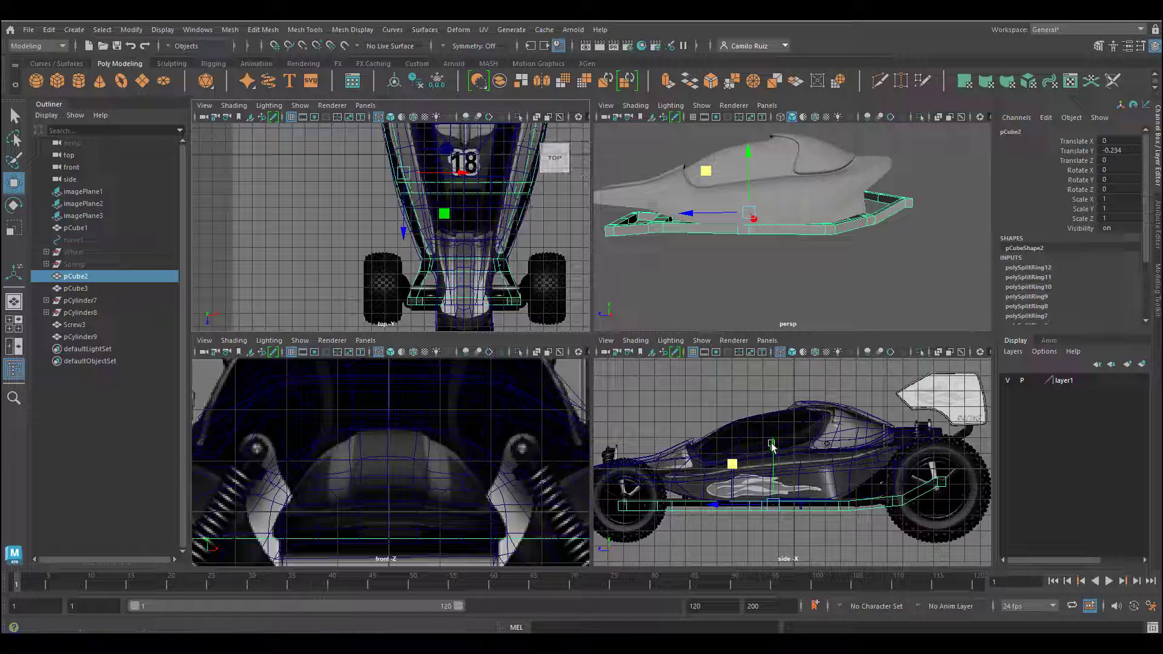
- Adjust the height of the lower frame pCube2 against the front and side references, ending at Translate Y -0.011
left_click_drag(772, 446, 772, 443)
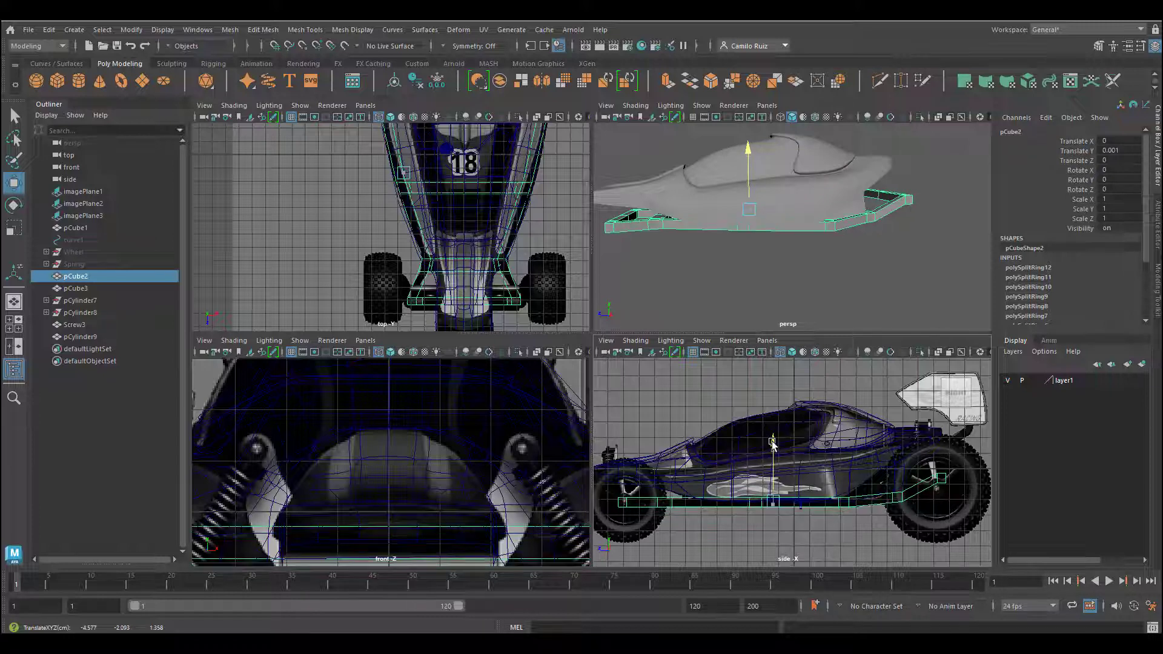
left_click_drag(706, 227, 758, 250, "alt")
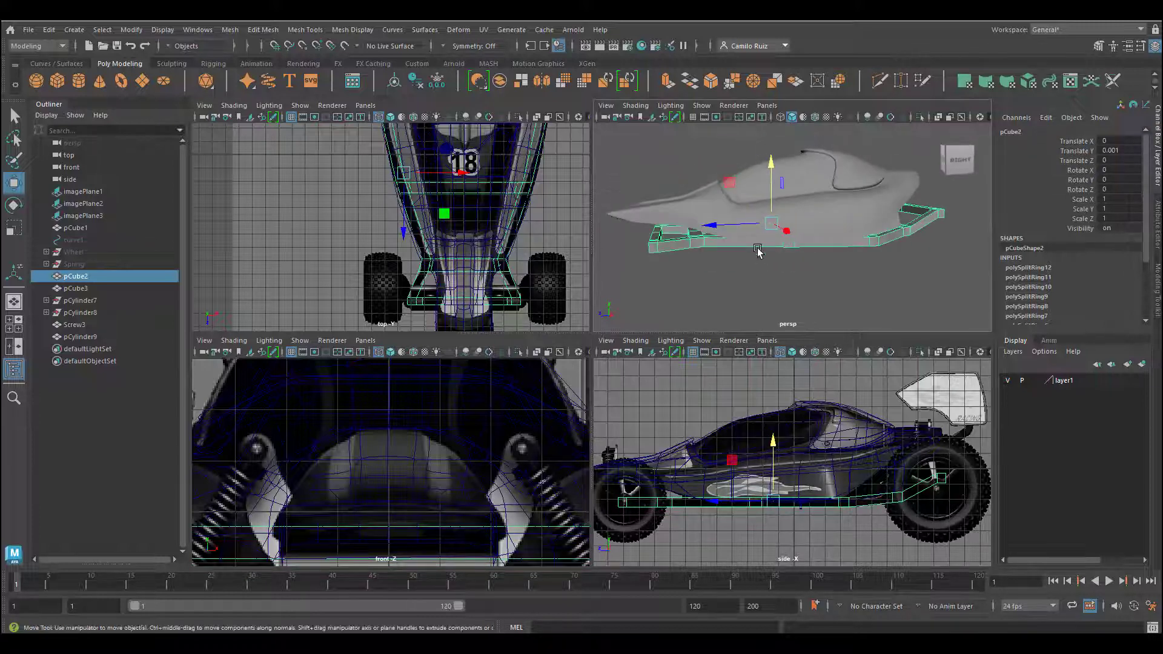
left_click_drag(773, 444, 779, 447)
scroll(511, 474, "down", 6)
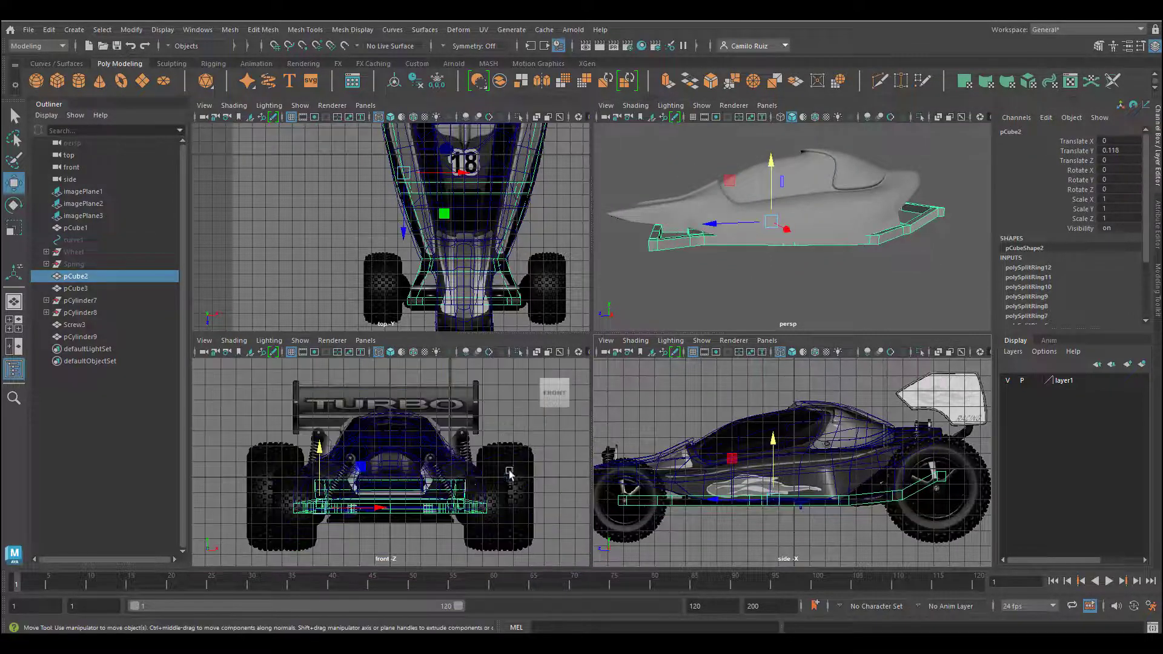
middle_click_drag(511, 473, 513, 445, "alt")
scroll(424, 451, "up", 3)
mouse_move(265, 430)
left_mouse_down()
mouse_move(266, 445)
mouse_move(282, 431)
left_mouse_up()
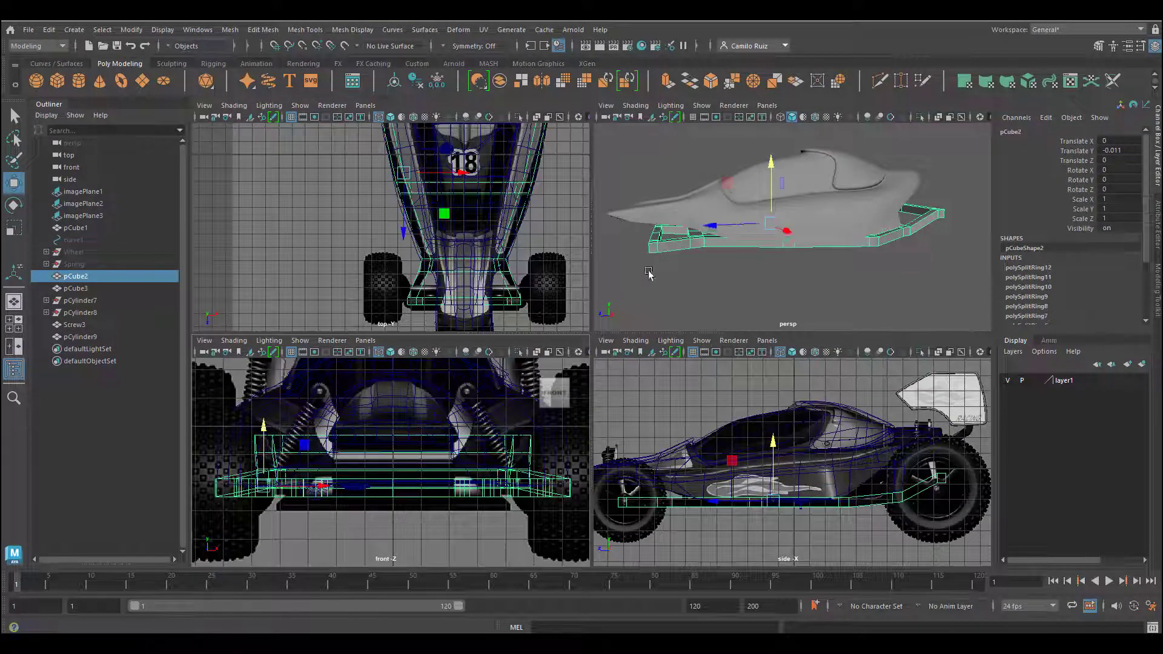
- Select the body shell pCube1 and fine-tune its height above the lower frame
left_click_drag(649, 272, 695, 235, "alt")
scroll(721, 235, "up", 4)
middle_click_drag(793, 221, 787, 276, "alt")
left_click(786, 272)
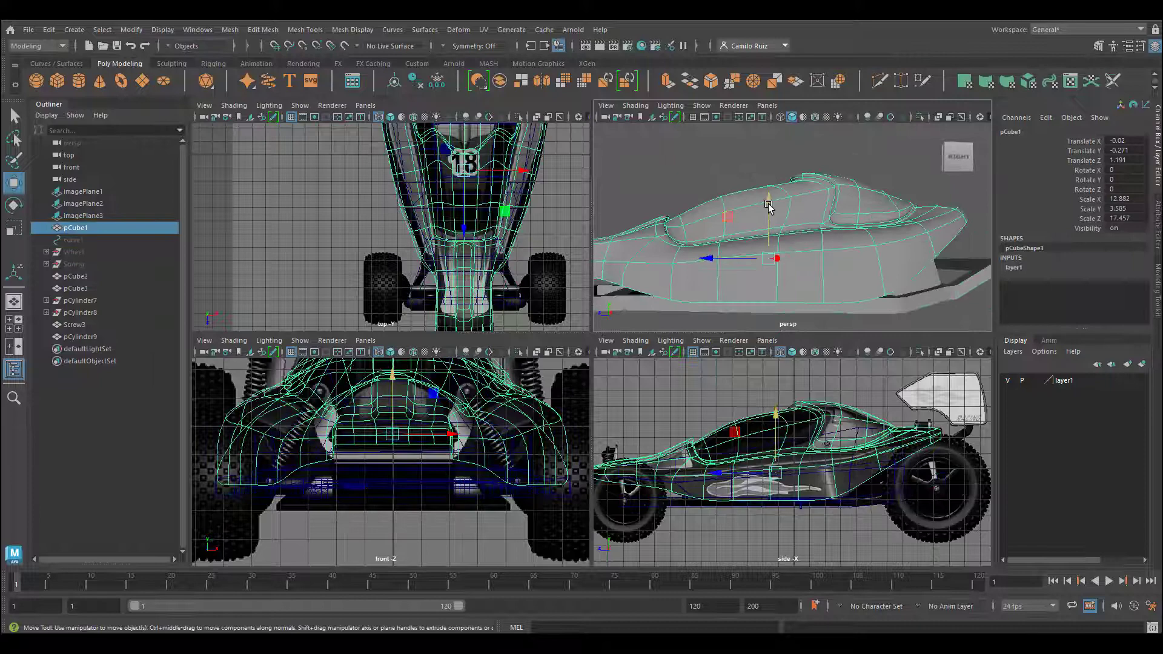
left_click_drag(768, 203, 776, 203)
left_click_drag(778, 249, 880, 291, "alt")
- Examine how the body shell sits on the lower frame from several angles in the enlarged perspective view
left_click(880, 291)
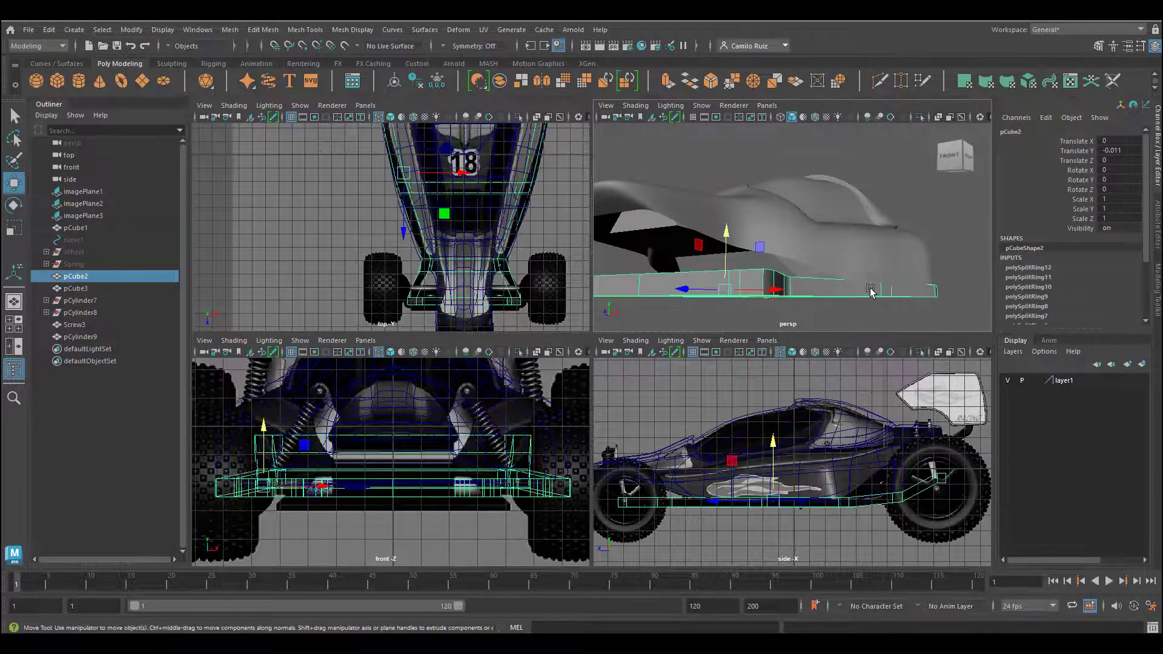
scroll(870, 291, "up", 3)
key("space")
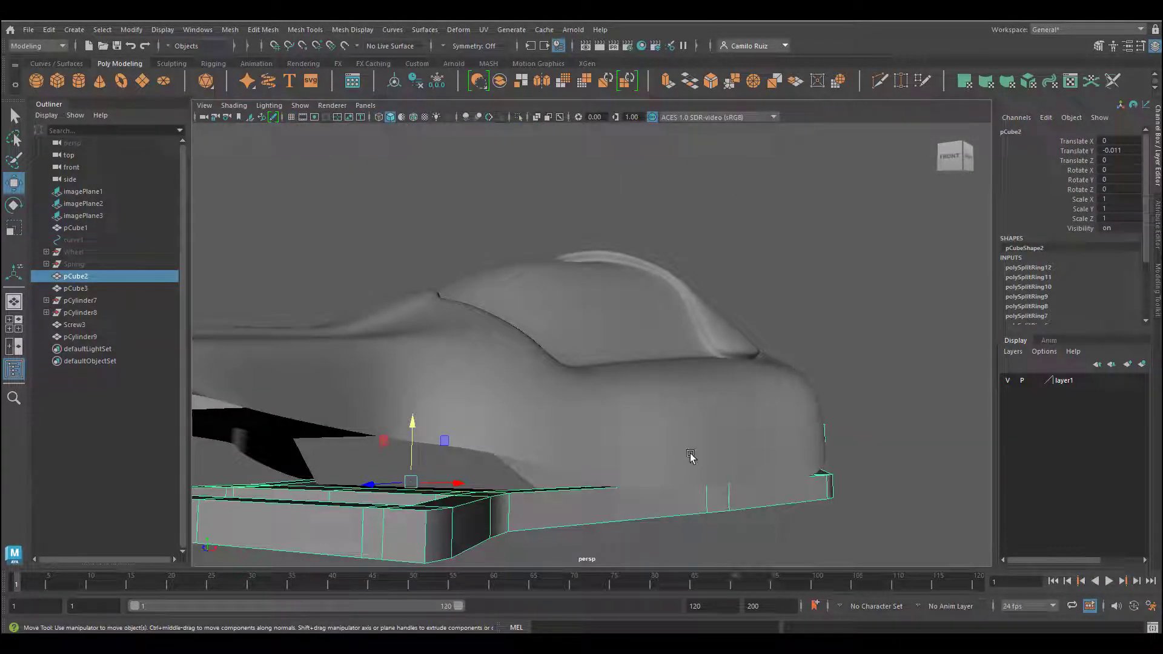
left_click(690, 455)
left_click_drag(688, 480, 714, 506, "alt")
left_click_drag(635, 475, 418, 480, "alt")
mouse_move(594, 495)
left_mouse_down("alt")
mouse_move(529, 483)
mouse_move(587, 478)
left_mouse_up("alt")
scroll(566, 490, "down", 5)
left_click(718, 478)
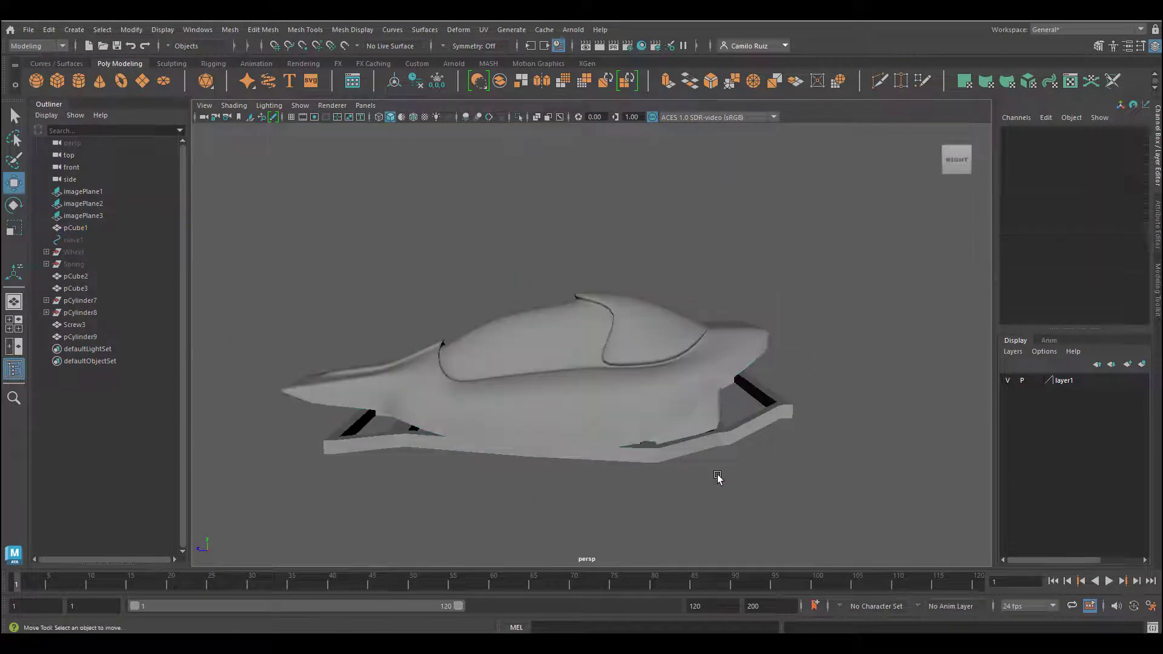
- Turn on smooth preview for the lower frame and clear the selection
mouse_move(757, 453)
left_mouse_down("alt")
mouse_move(679, 431)
mouse_move(574, 447)
mouse_move(680, 442)
mouse_move(739, 458)
left_mouse_up("alt")
left_click(586, 491)
left_click(616, 491)
left_click_drag(616, 491, 665, 467, "alt")
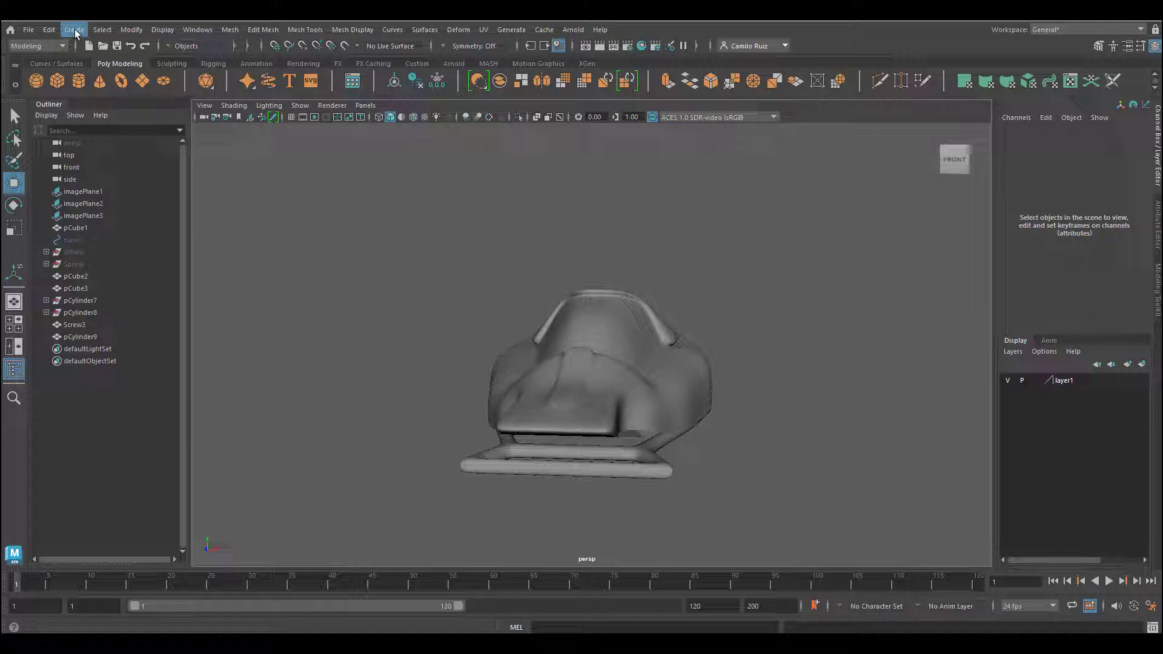
- Start a CV curve in the front view, tracing the front shock tower around its upper mount and down the outer edge
left_click(74, 29)
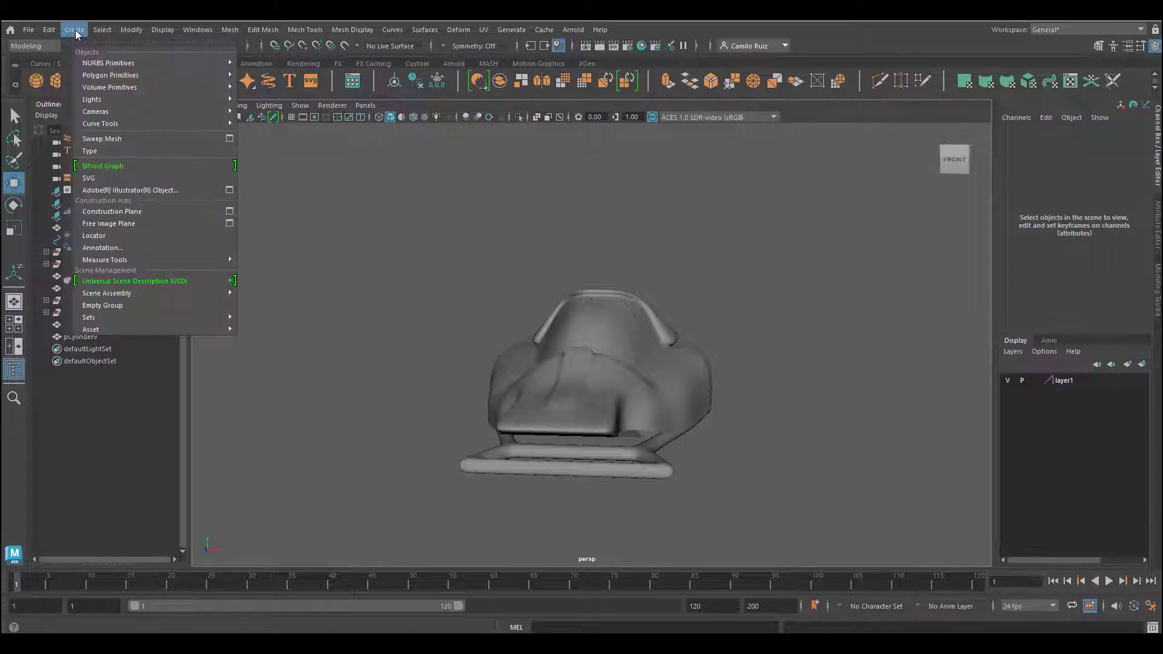
mouse_move(156, 125)
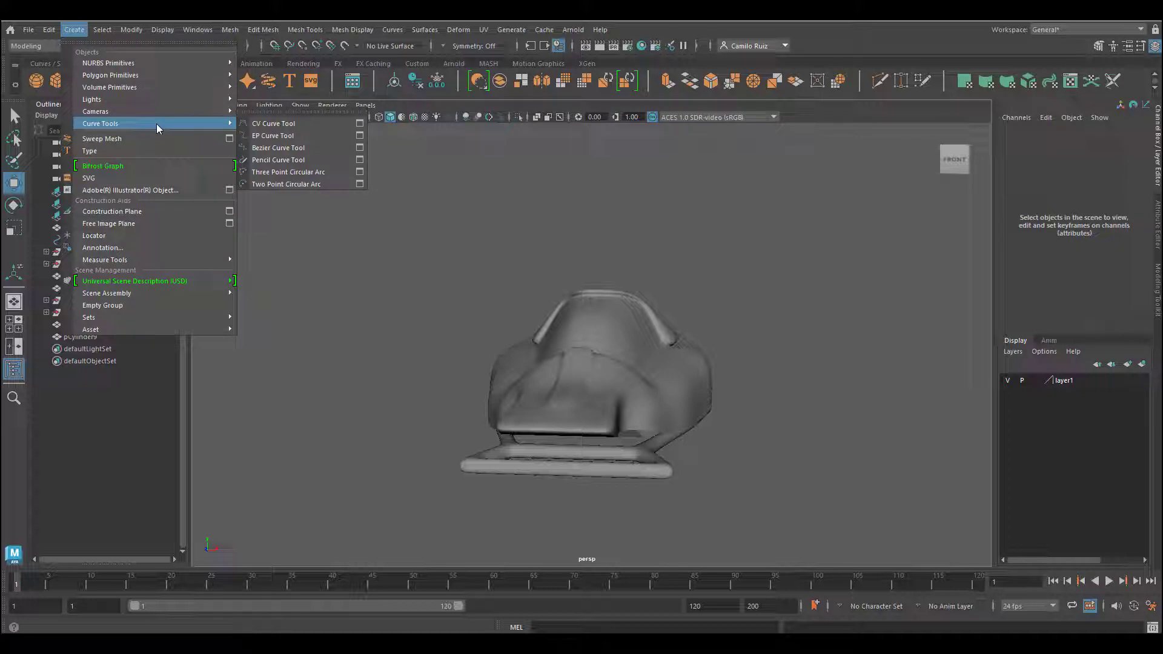
left_click(284, 124)
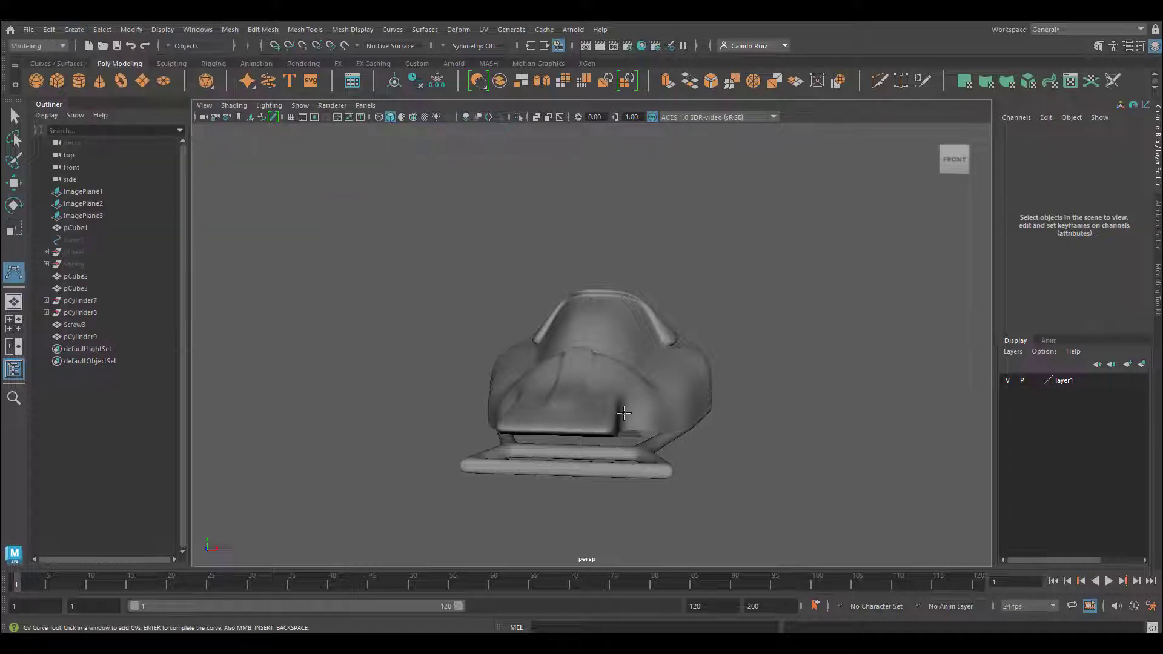
key("space")
key("space")
scroll(555, 384, "up", 3)
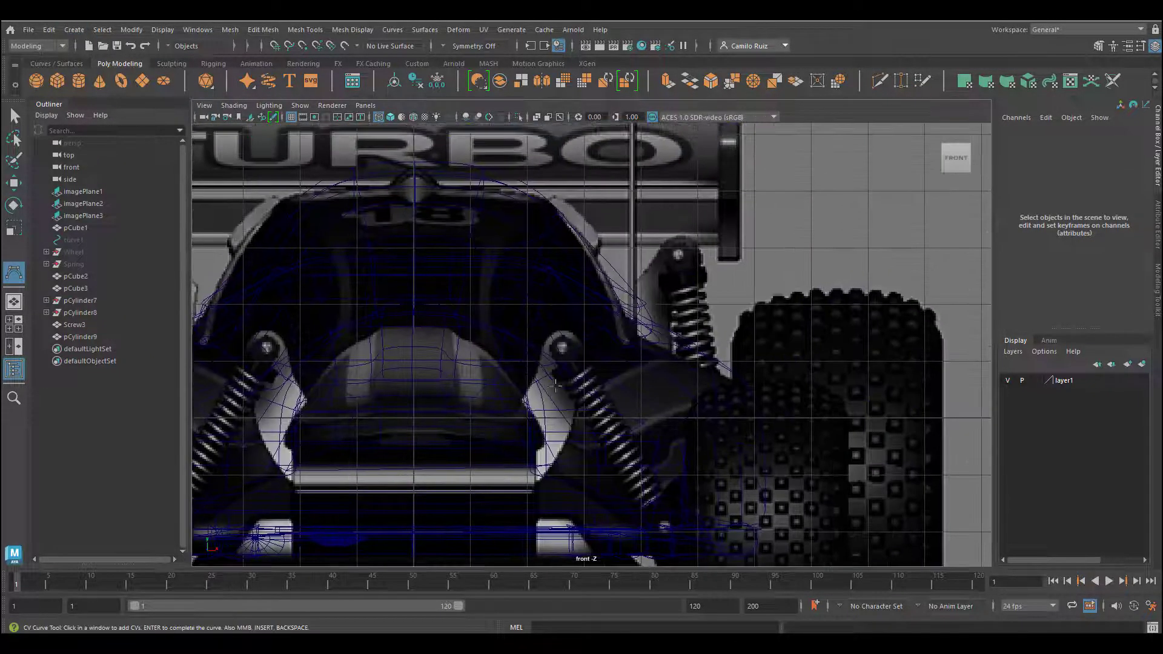
left_click(523, 399)
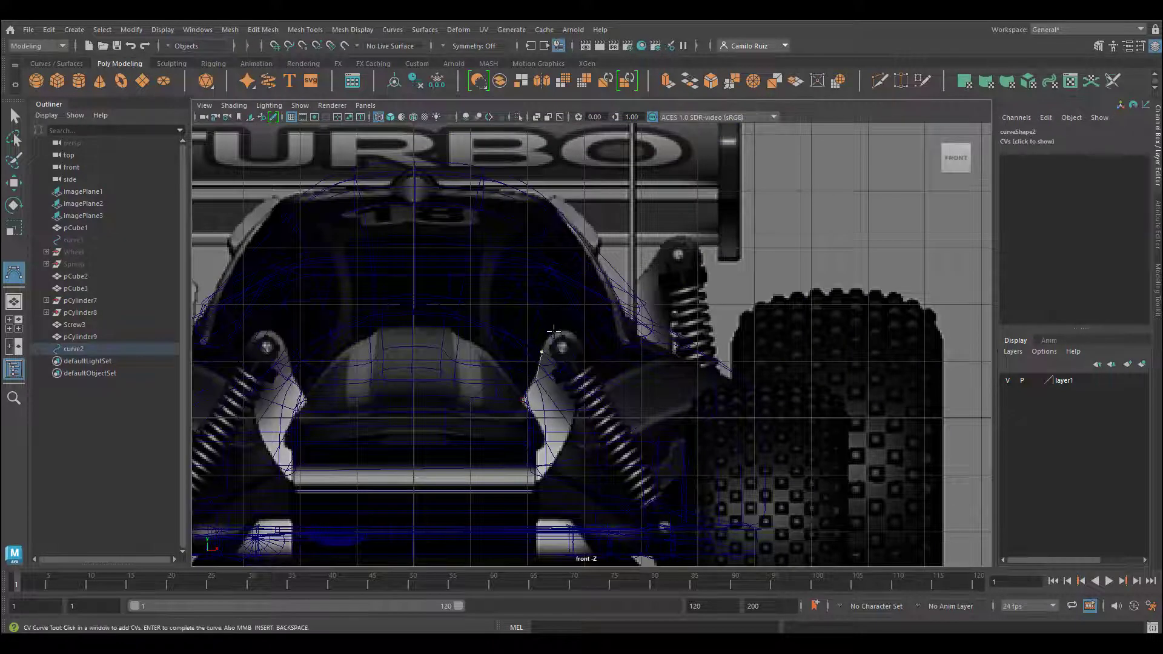
left_click(543, 347)
left_click(563, 327)
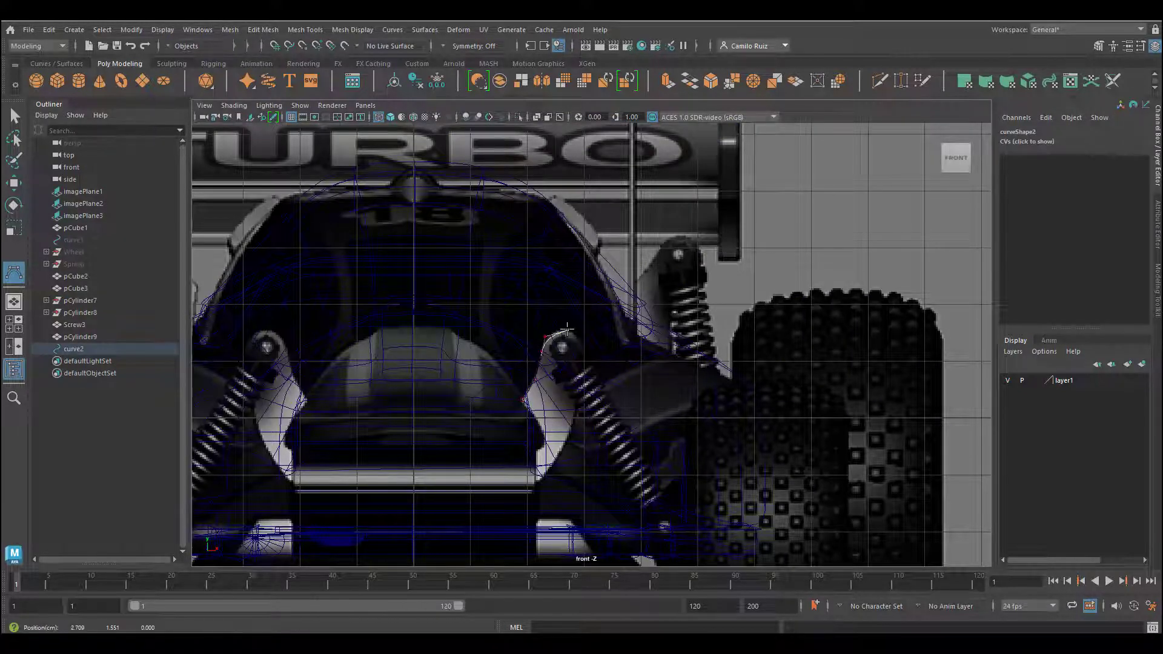
left_click(577, 334)
left_click(582, 351)
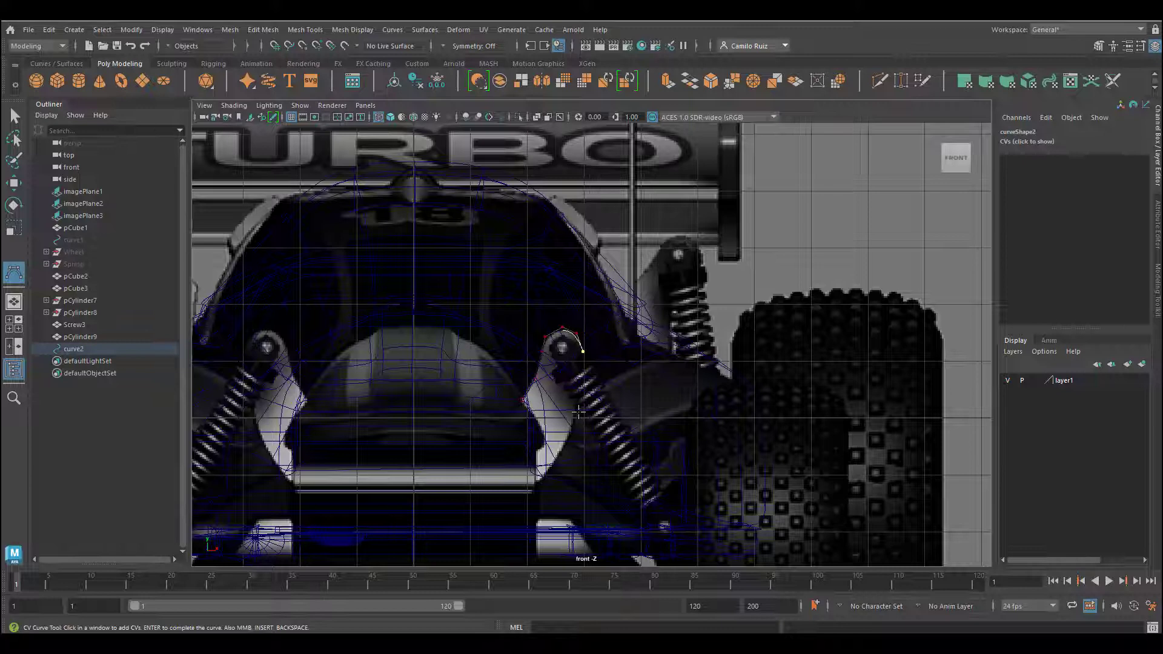
left_click(545, 475)
left_click(532, 494)
- Continue the CV curve around the tower's lower bracket and up the inner side, finishing it as a closed outline
key("space")
scroll(574, 506, "down", 2)
middle_click_drag(575, 506, 583, 430, "alt")
left_click(586, 408)
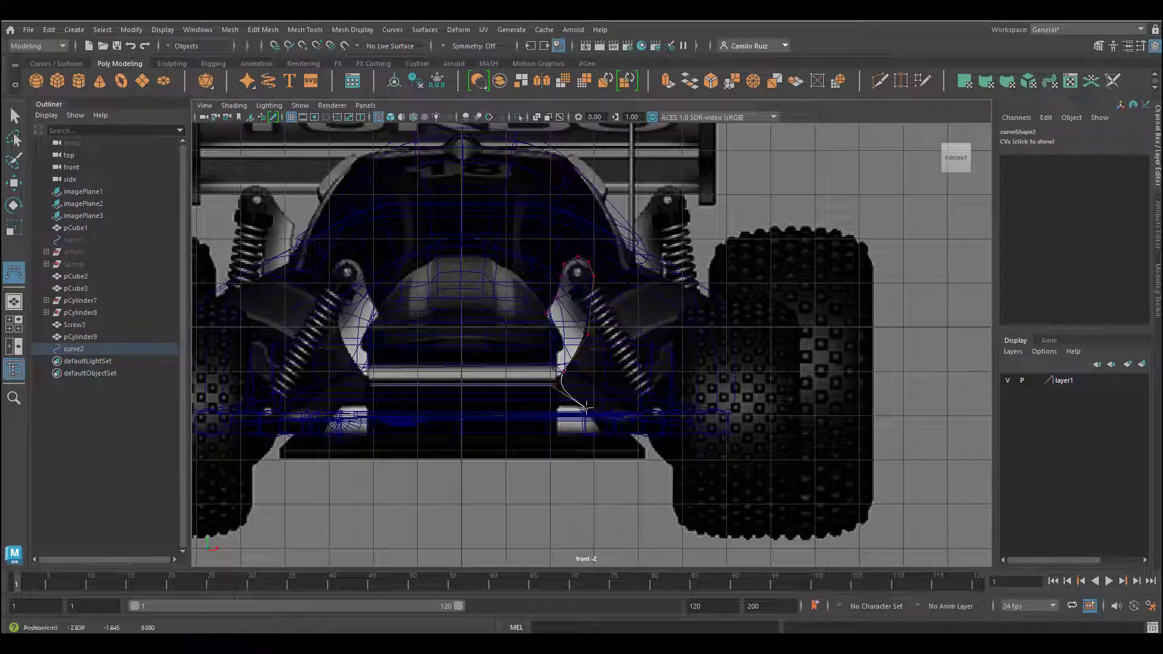
left_click(607, 446)
left_click(582, 452)
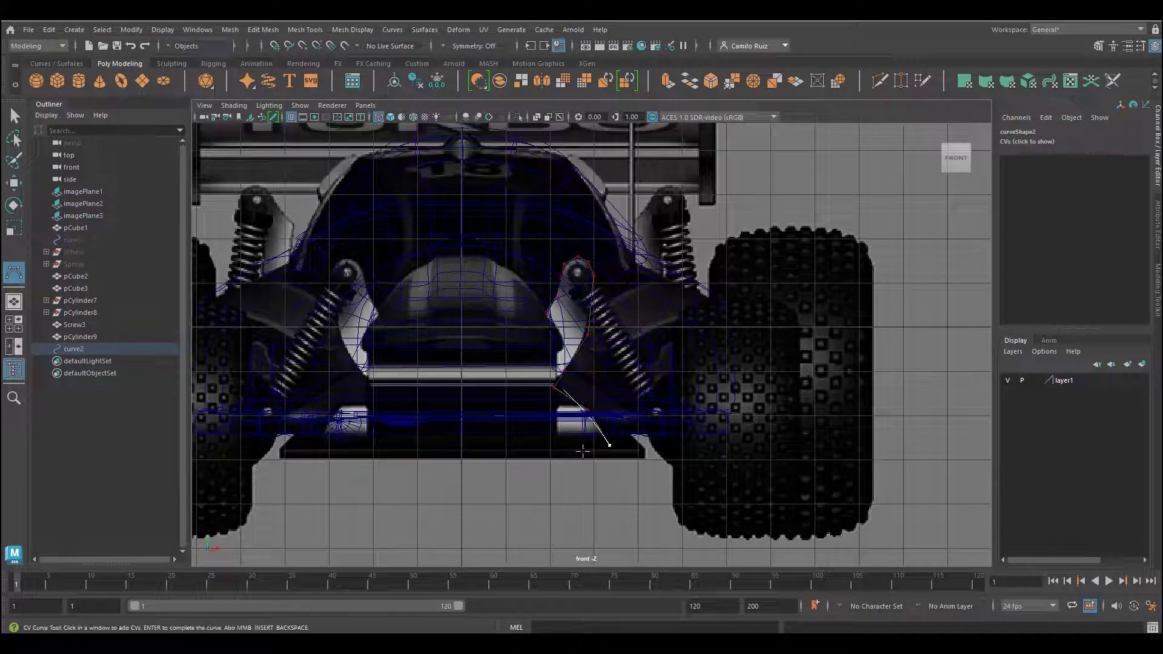
left_click(522, 451)
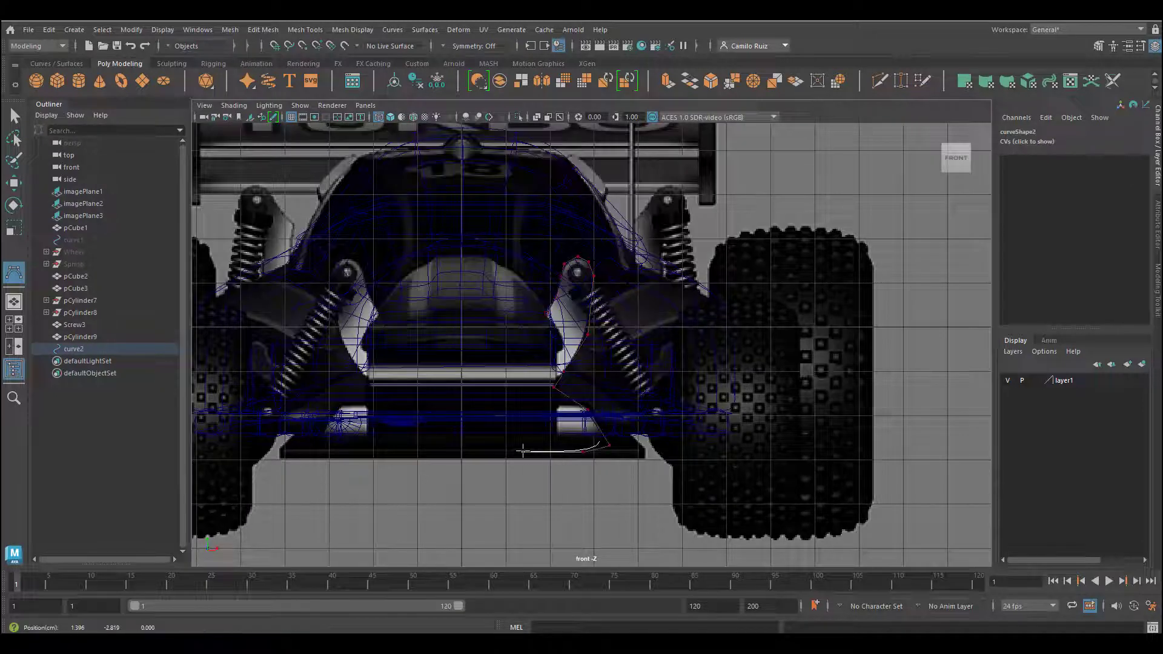
left_click(521, 401)
left_click(520, 350)
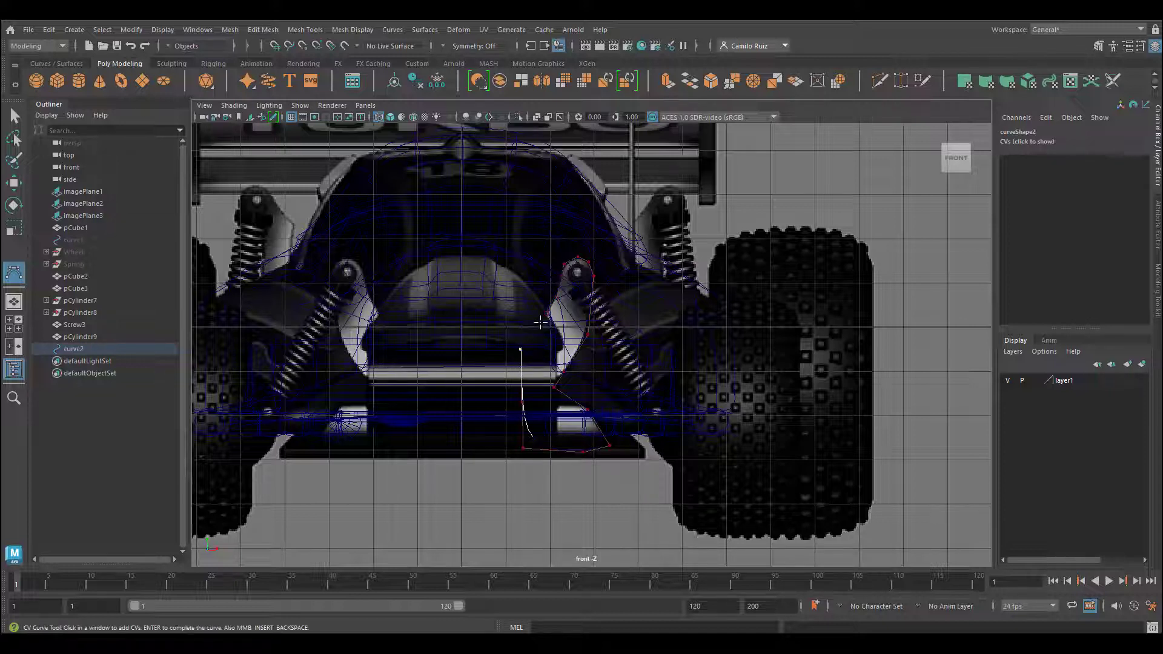
left_click(538, 326)
key("w")
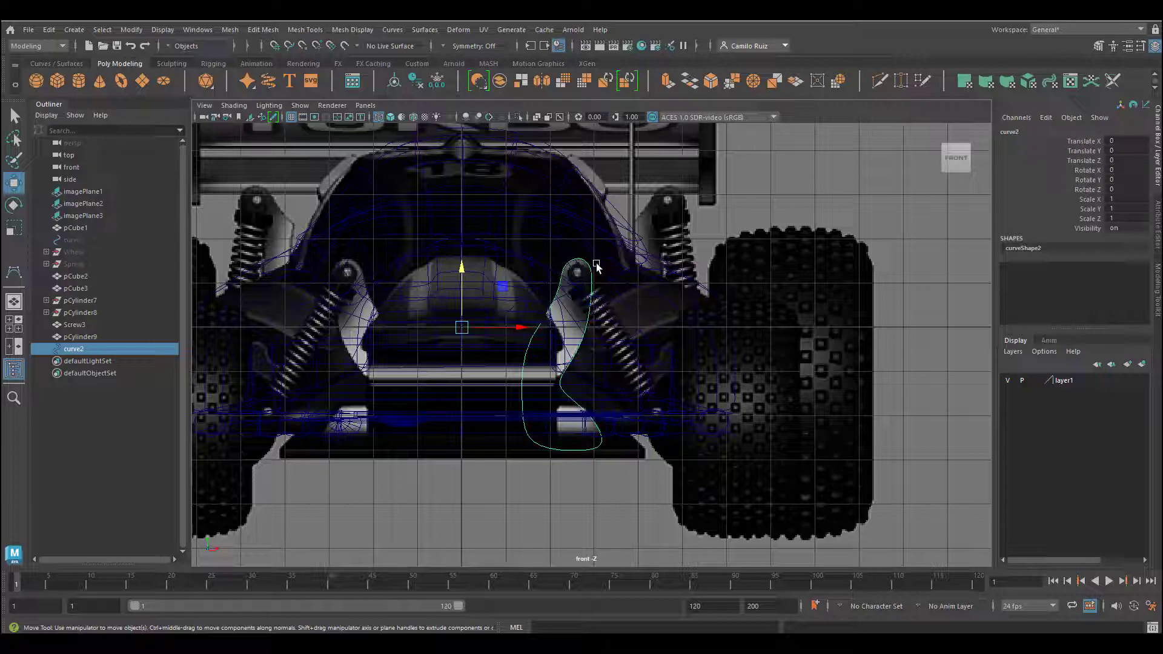
left_click(425, 30)
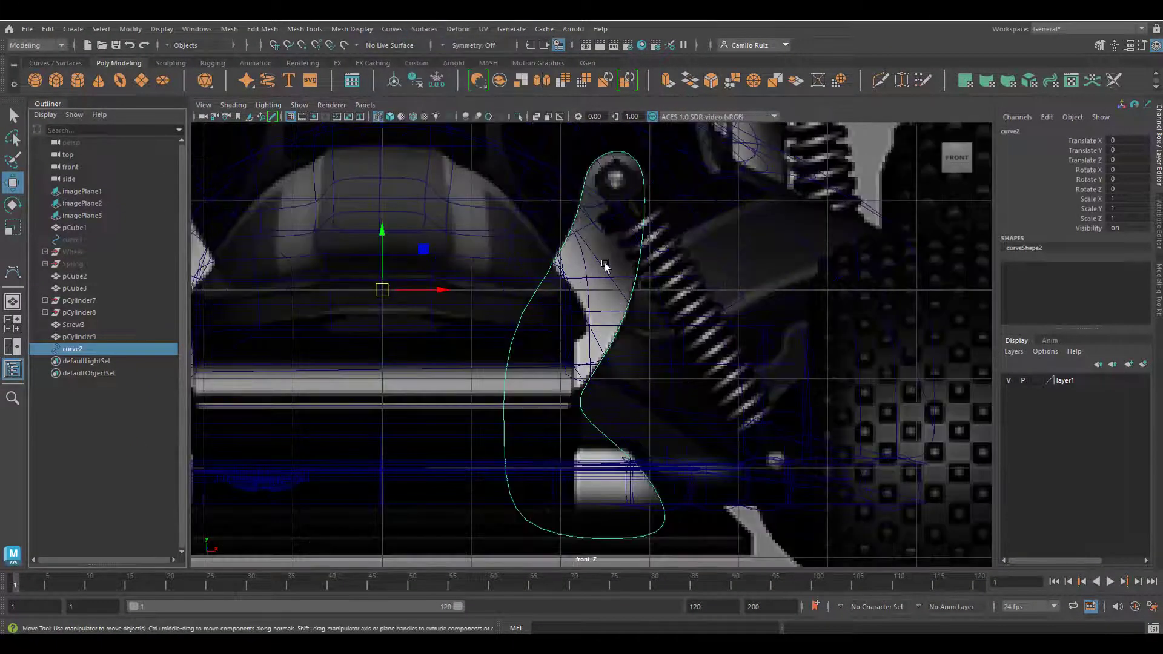
- Move the closed curve forward to the front shock position in the side view, at Translate Z 11.485
key("space")
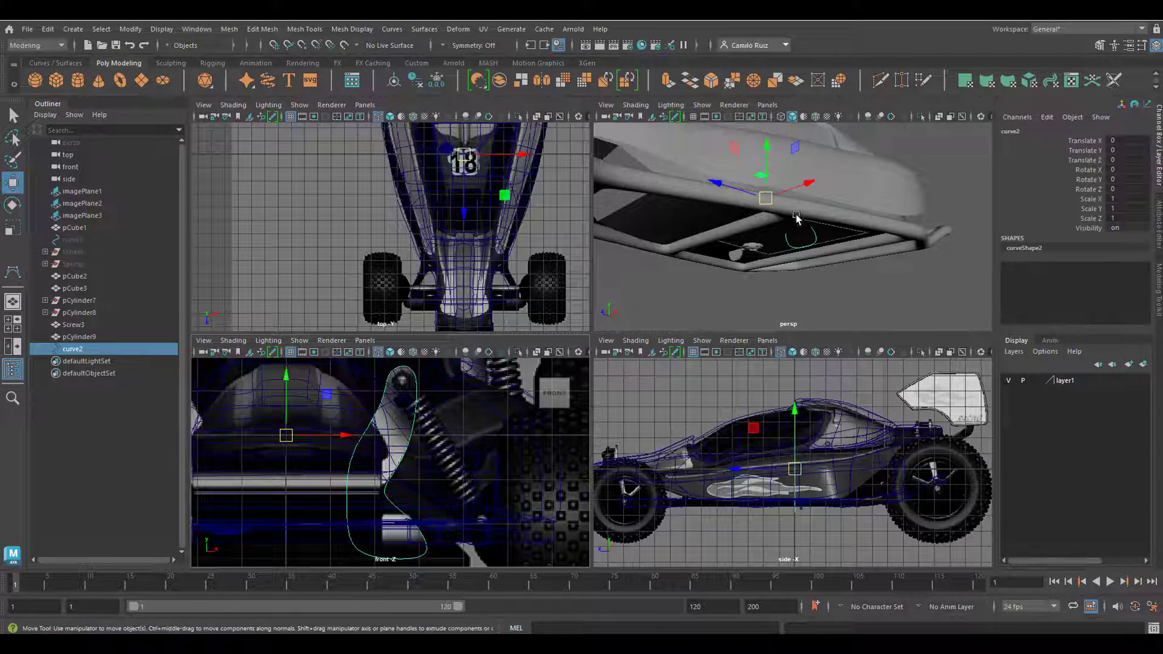
key("space")
left_click_drag(578, 308, 521, 343, "alt")
middle_click_drag(521, 343, 712, 329, "alt")
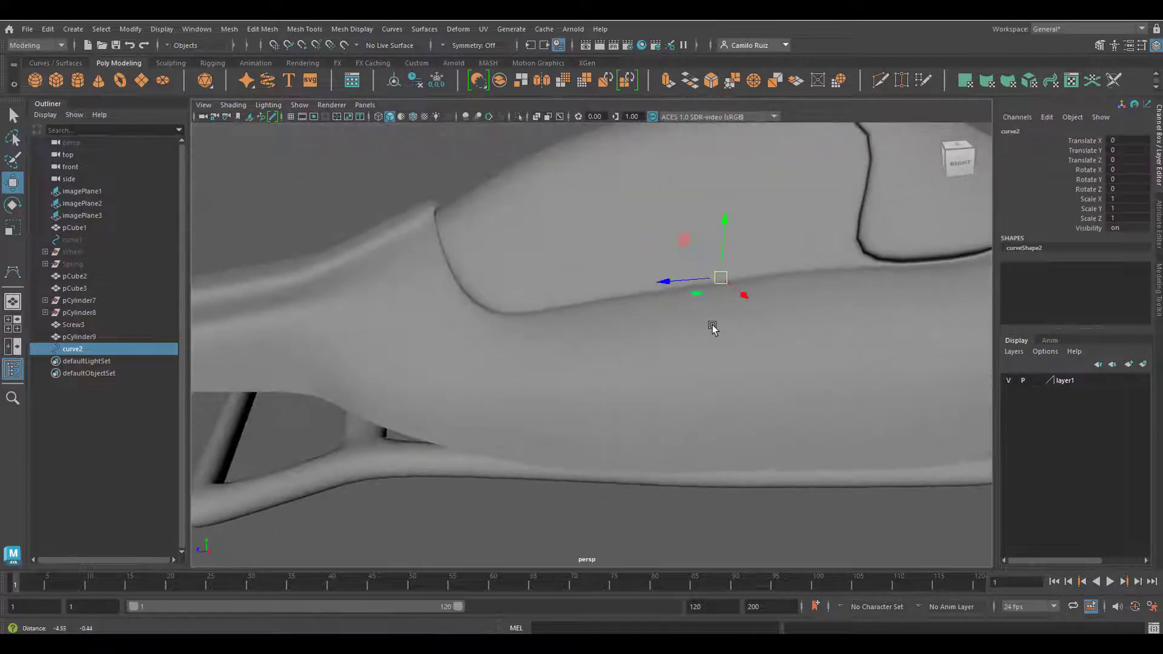
key("space")
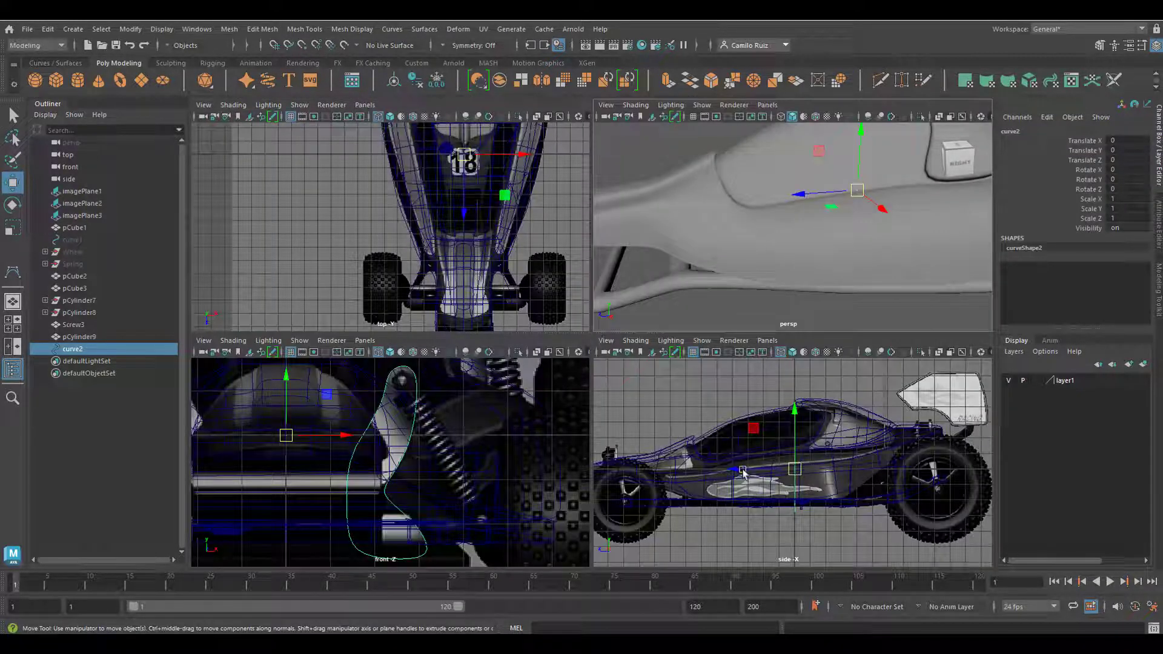
left_click_drag(743, 473, 564, 468)
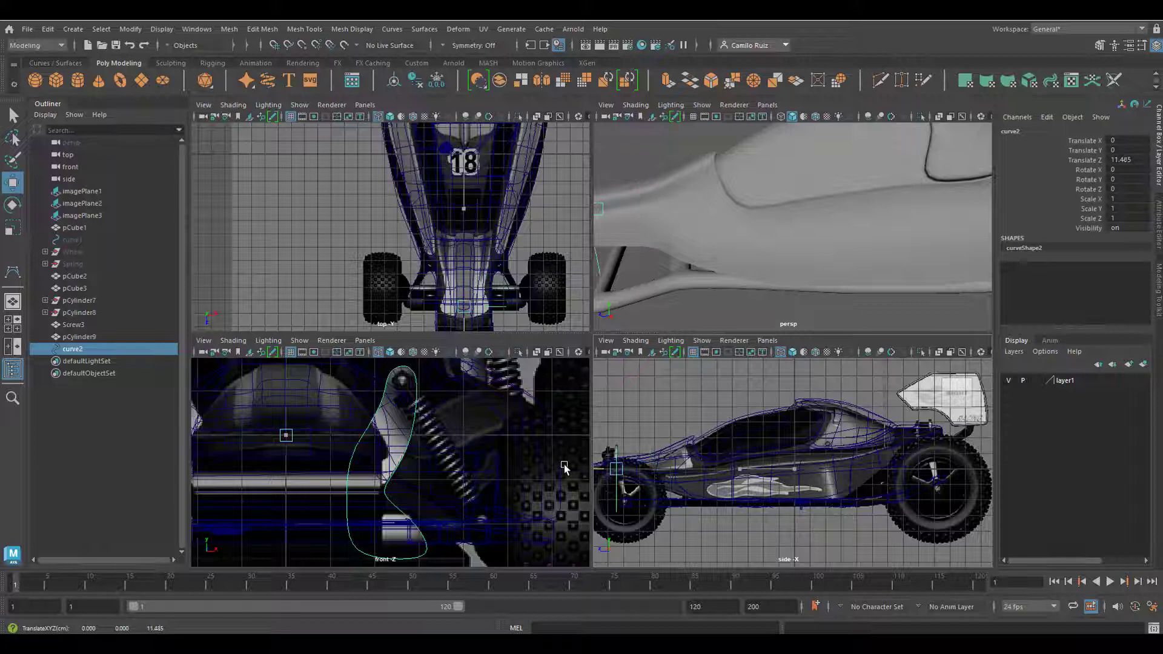
key("f")
left_click_drag(713, 233, 842, 242, "alt")
- Switch curve2 to control vertex mode and select the vertex on its upper inner side
right_click(872, 183)
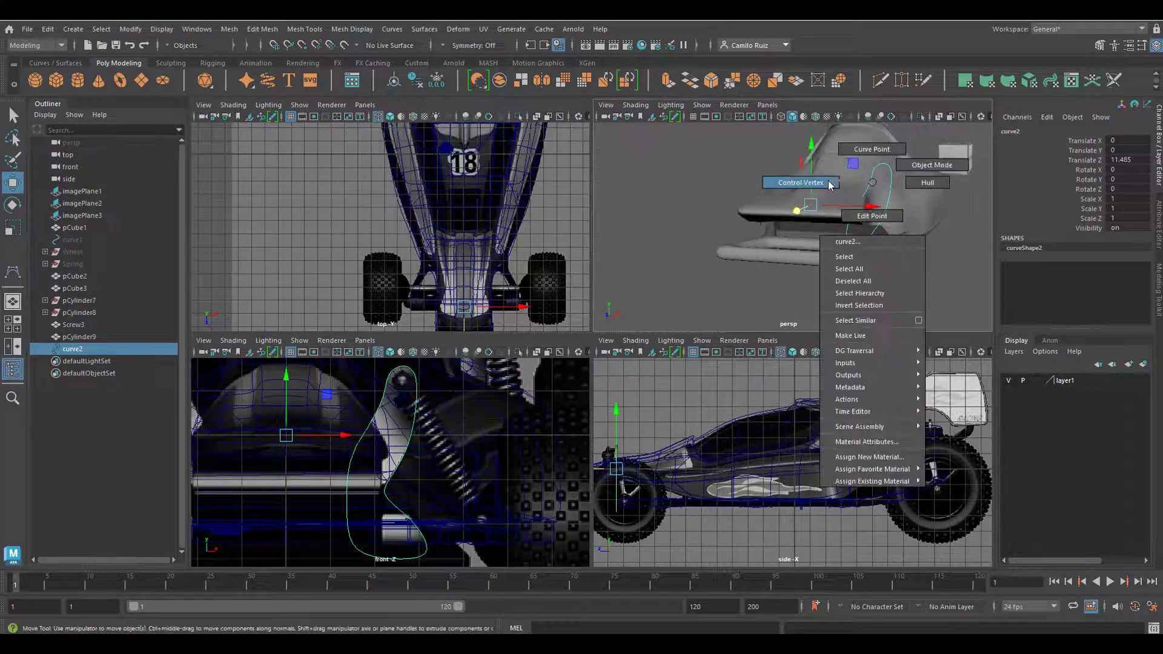
left_click(800, 182)
right_click(870, 185)
right_click_drag(869, 185, 849, 185)
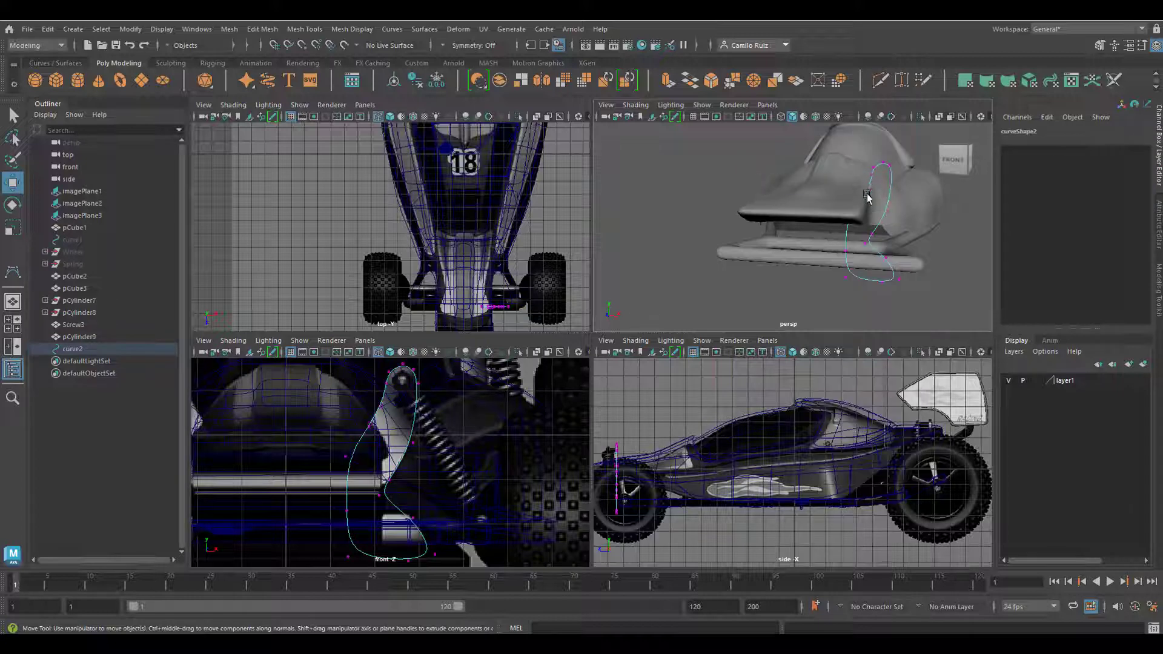
key("space")
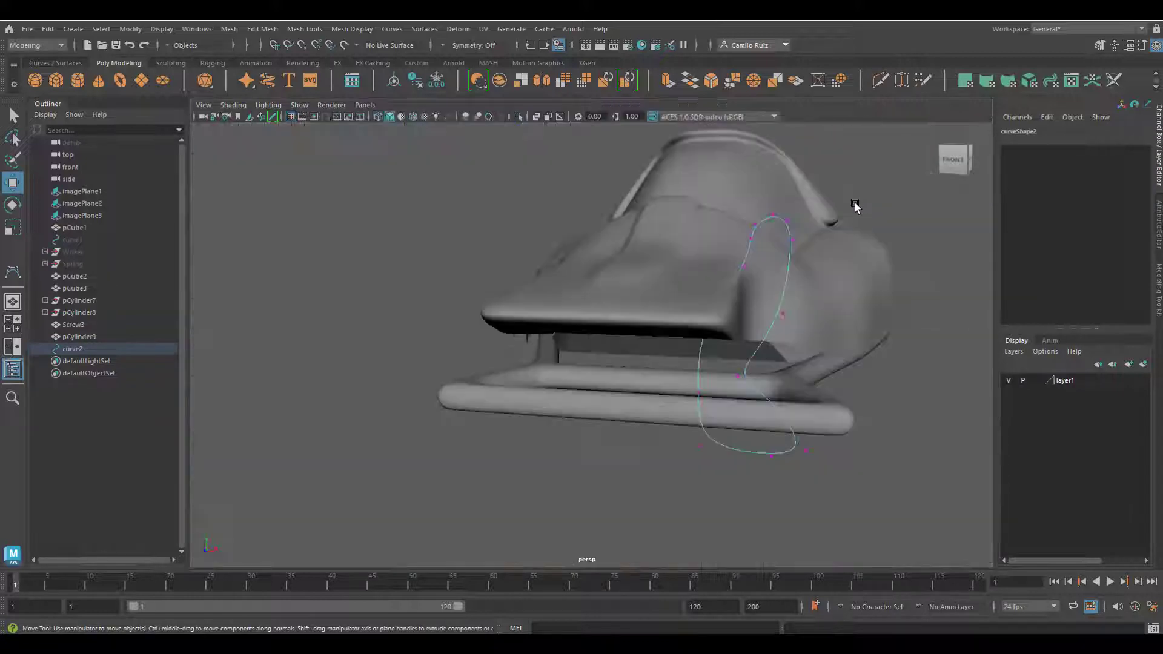
key("space")
key("space")
left_click(744, 267)
key("space")
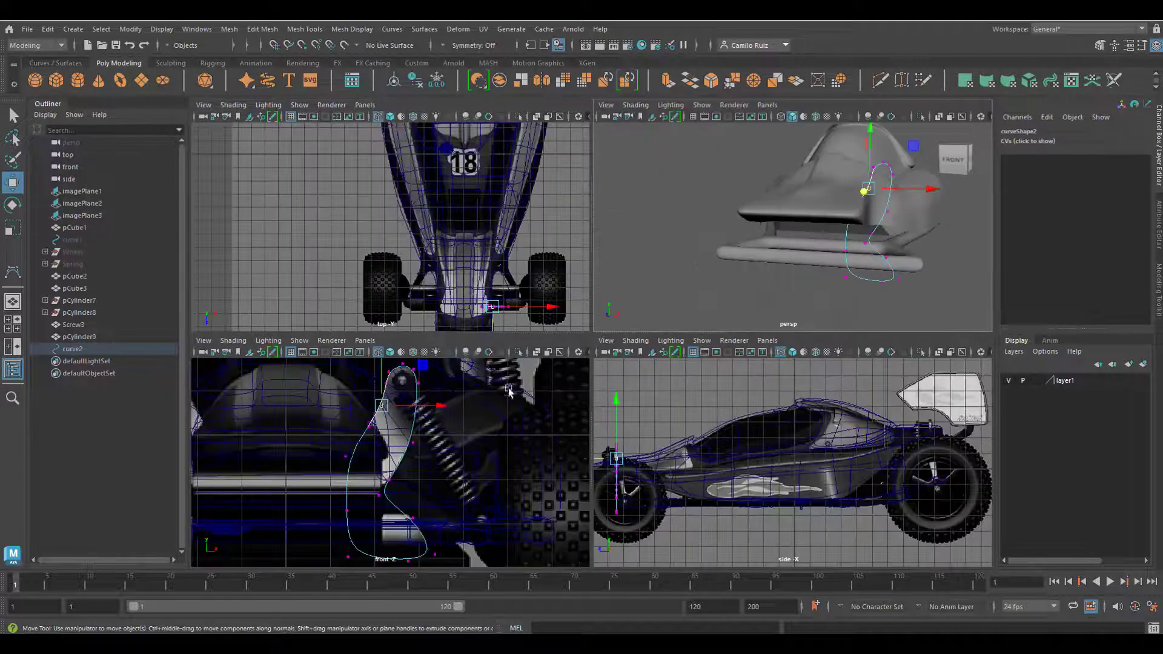
- Move the curve's inner control vertices below the upper mount outward to follow the tower's inner edge in the front view
left_click(372, 424)
left_click_drag(432, 423, 449, 424)
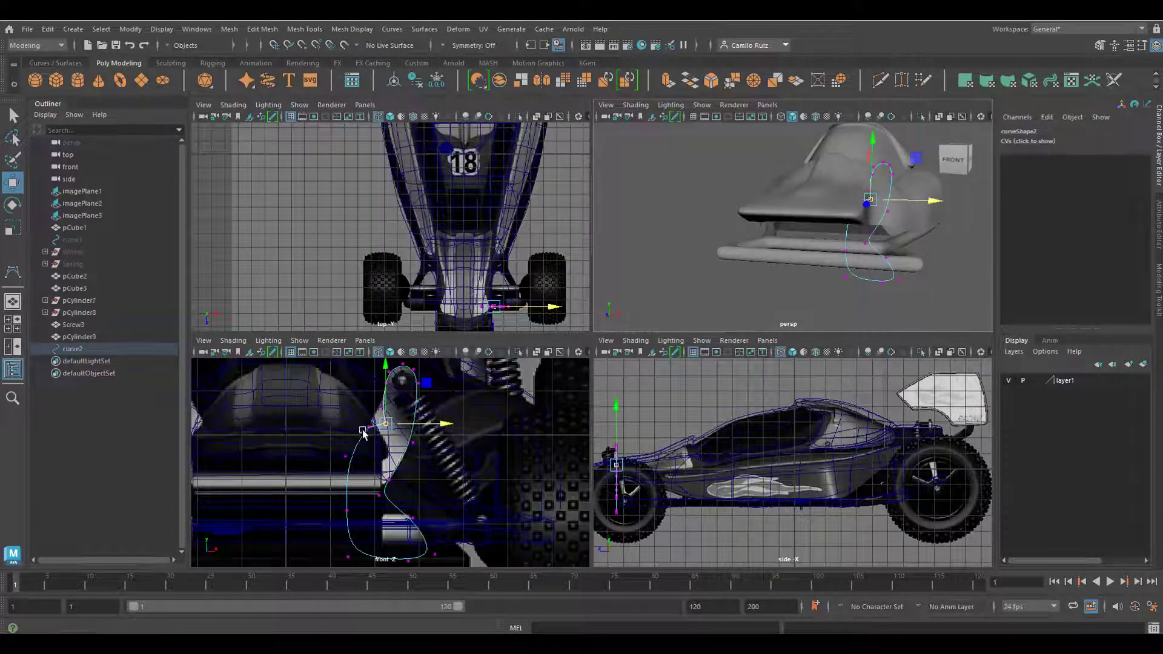
left_click(346, 456)
left_click_drag(404, 457, 438, 430)
left_click(369, 427)
- Adjust the curve's lower and upper inner control vertices so the outline clears the nose and body shell
scroll(757, 393, "up", 3)
scroll(819, 291, "up", 3)
left_click_drag(815, 270, 776, 232, "alt")
middle_click_drag(773, 239, 808, 176, "alt")
left_click(739, 234)
left_click_drag(789, 238, 797, 213)
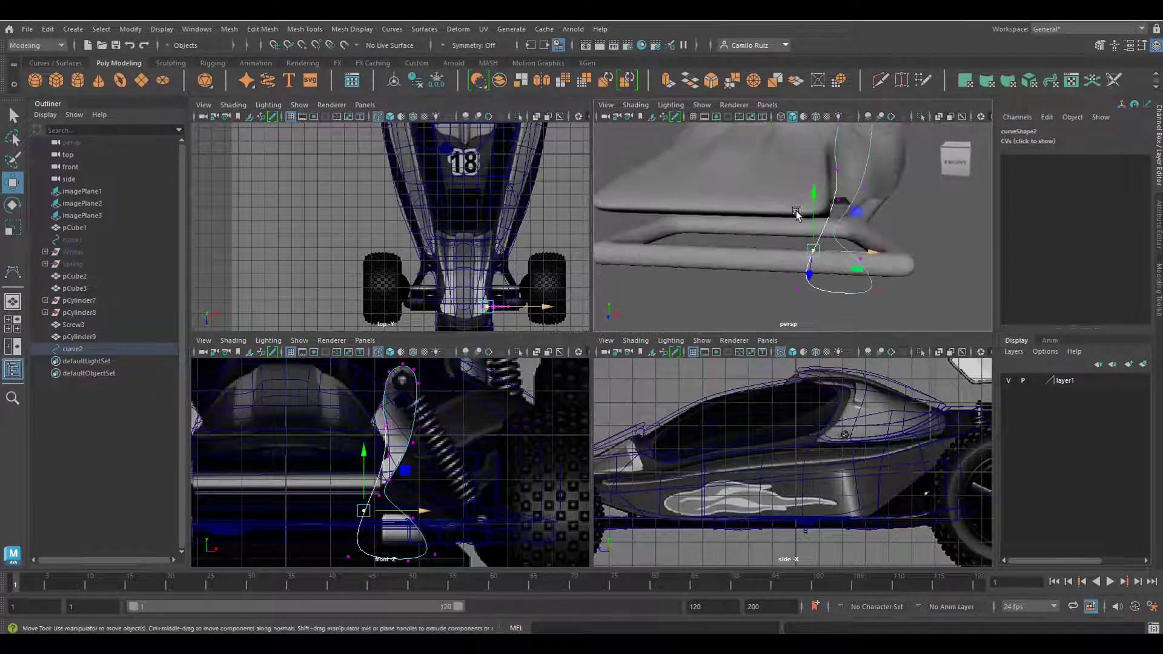
key("space")
left_click_drag(721, 200, 706, 195)
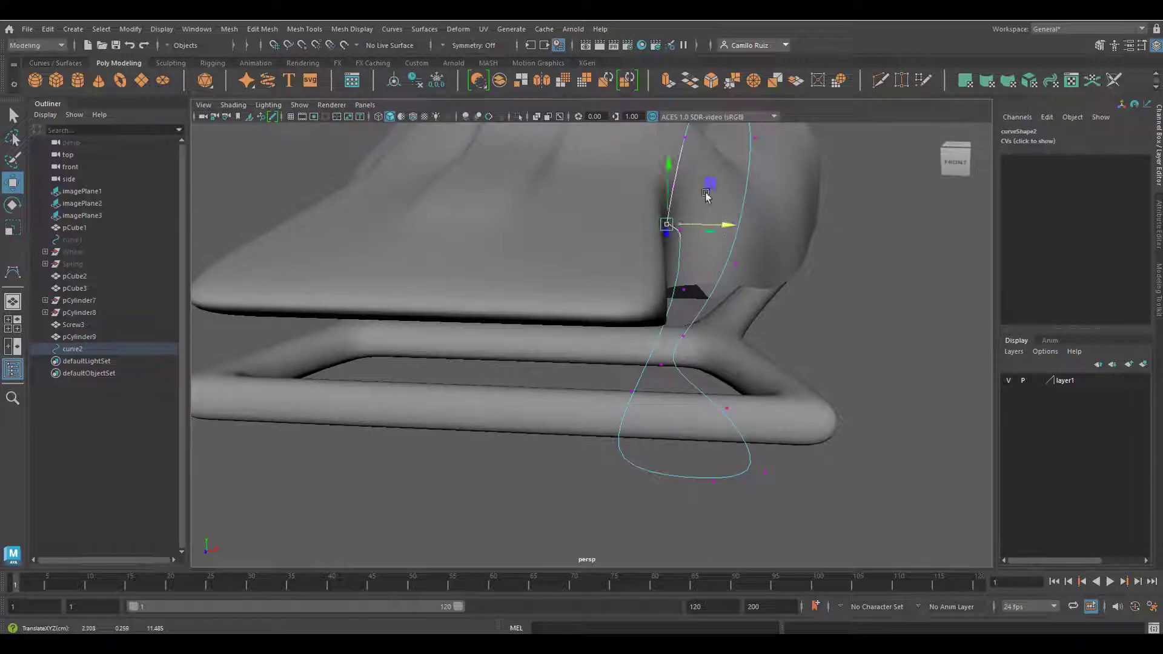
right_click_drag(677, 240, 703, 222)
left_click(642, 370)
right_click_drag(642, 366, 585, 330)
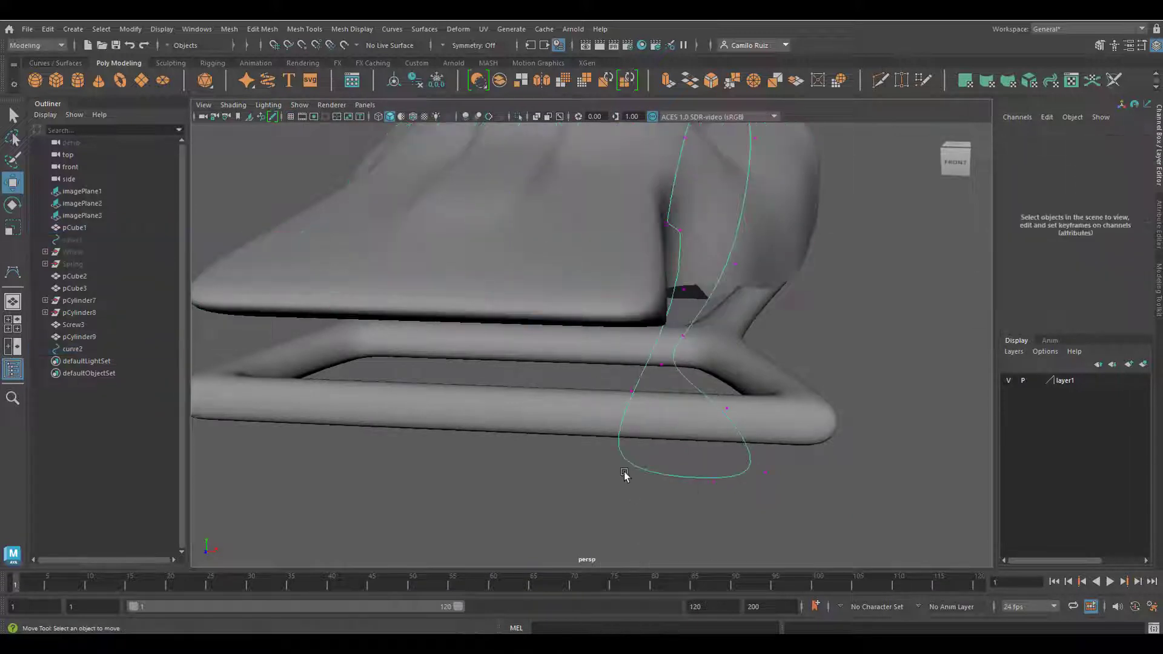
- Select the curve's bottom control vertices and raise them to the level of the lower frame
key("space")
left_click_drag(886, 311, 771, 280)
mouse_move(838, 236)
left_mouse_down()
mouse_move(838, 206)
mouse_move(807, 240)
mouse_move(838, 224)
left_mouse_up()
scroll(757, 261, "up", 5)
left_click_drag(755, 263, 691, 267, "alt")
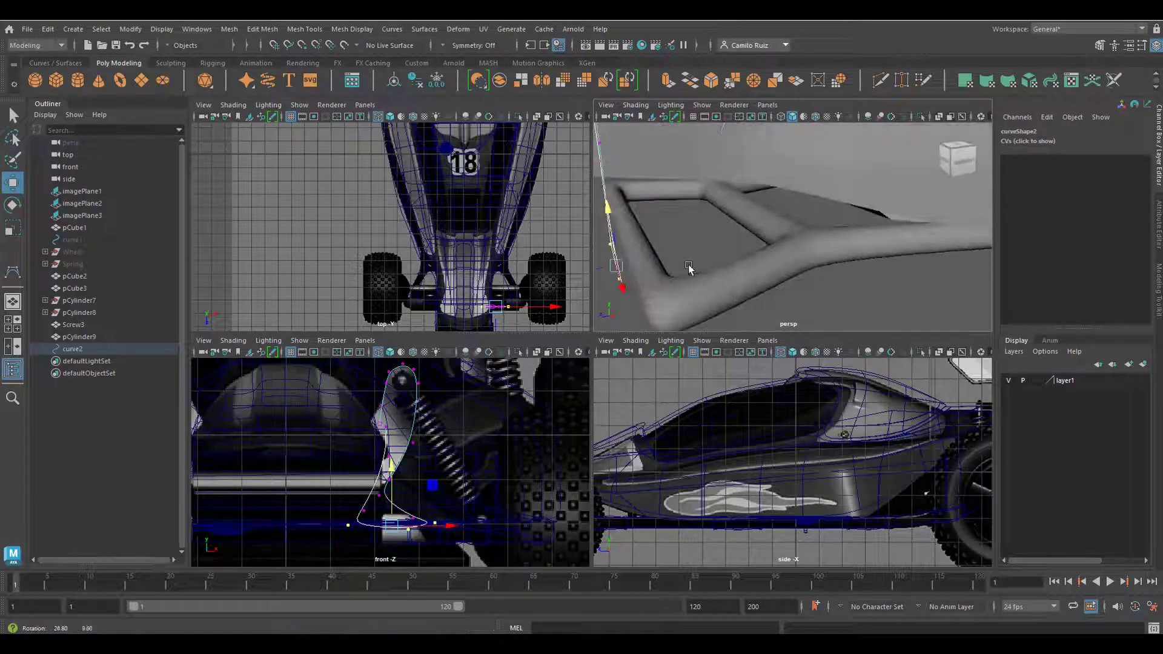
- Display the lower frame pCube2 unsmoothed in the perspective view and switch it to face selection
key("space")
scroll(690, 338, "down", 3)
left_click_drag(691, 338, 656, 398, "alt")
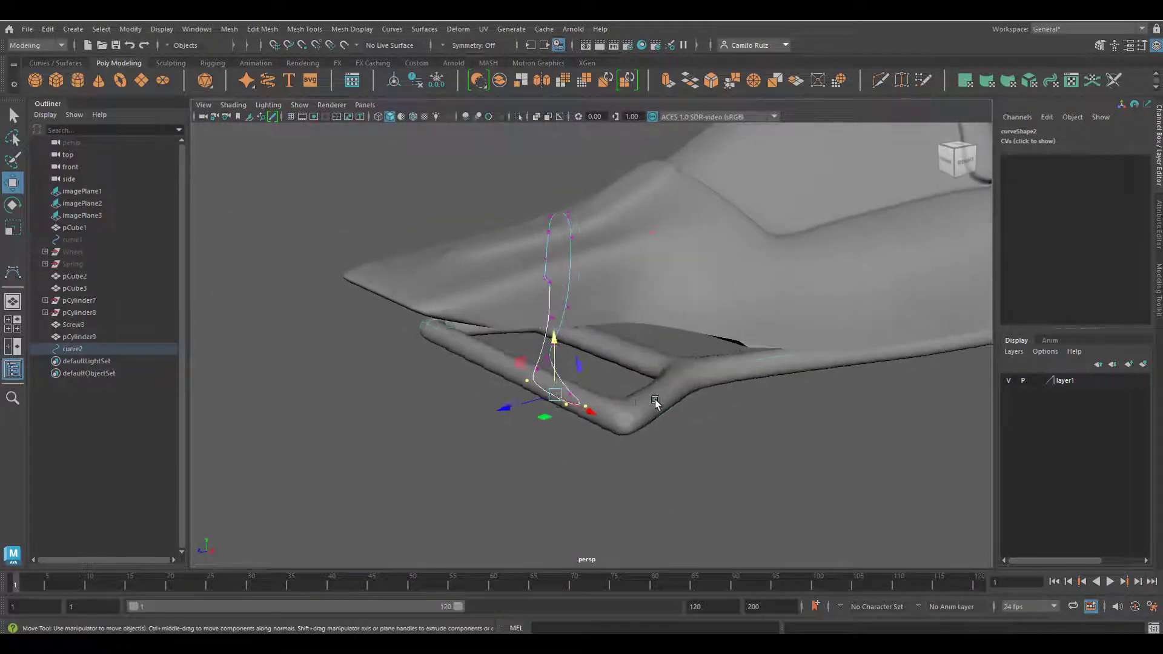
left_click(654, 401)
key("1")
right_click_drag(607, 290, 618, 335)
- Select all the front end faces of the lower frame and move them forward to extend it beyond the tower curve
left_click(602, 417)
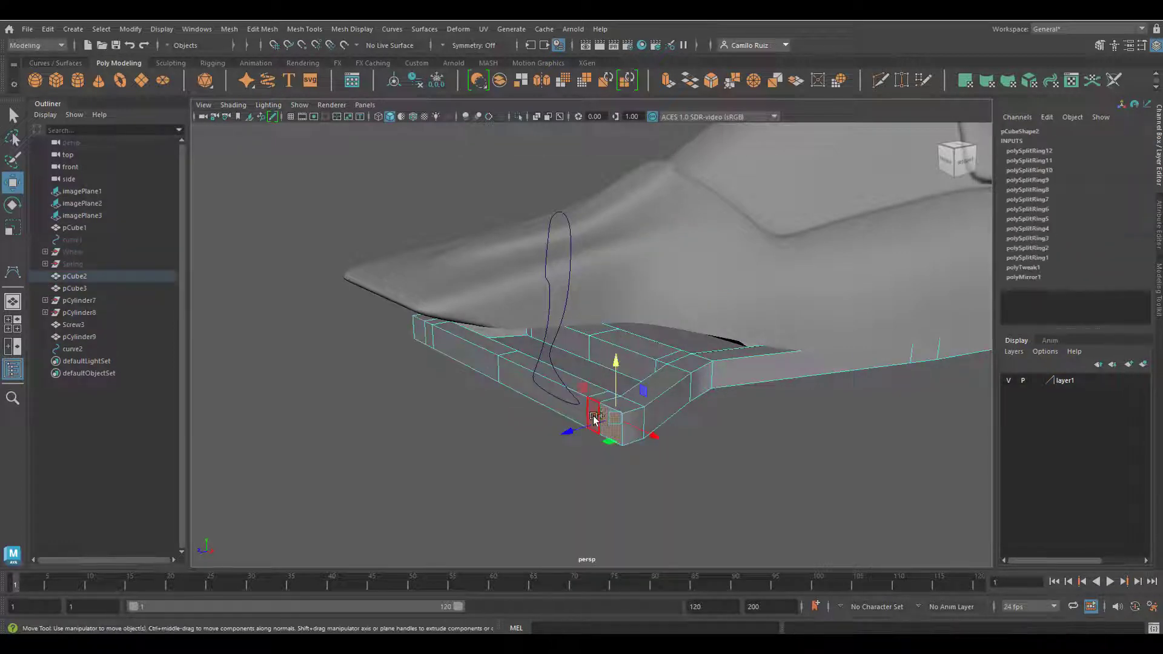
left_click(504, 379, "shift")
left_click(471, 361, "shift")
left_click(429, 336, "shift")
left_click(422, 330, "shift")
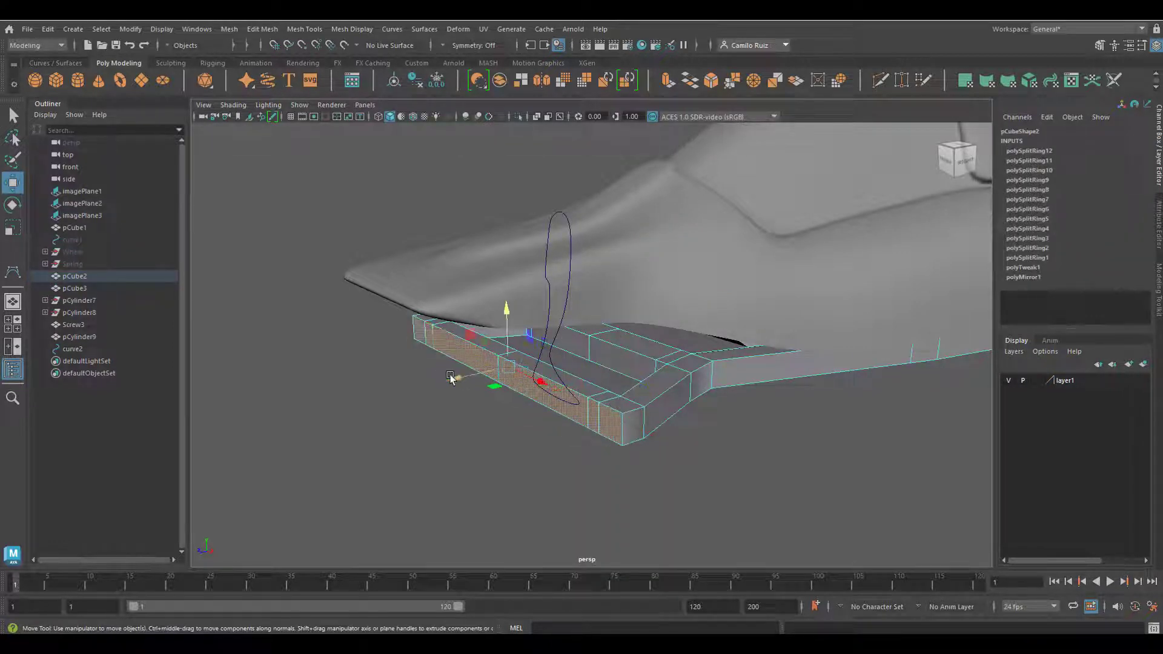
left_click_drag(449, 376, 429, 378)
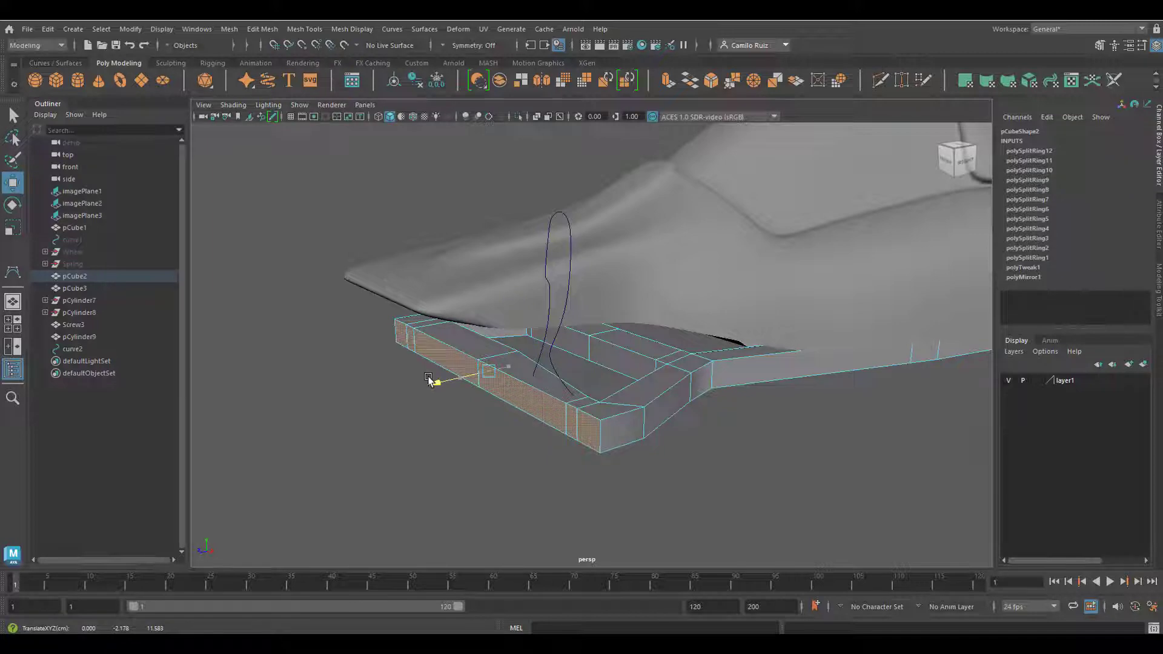
key("ctrl+z")
key("4")
left_click_drag(568, 400, 560, 405, "alt")
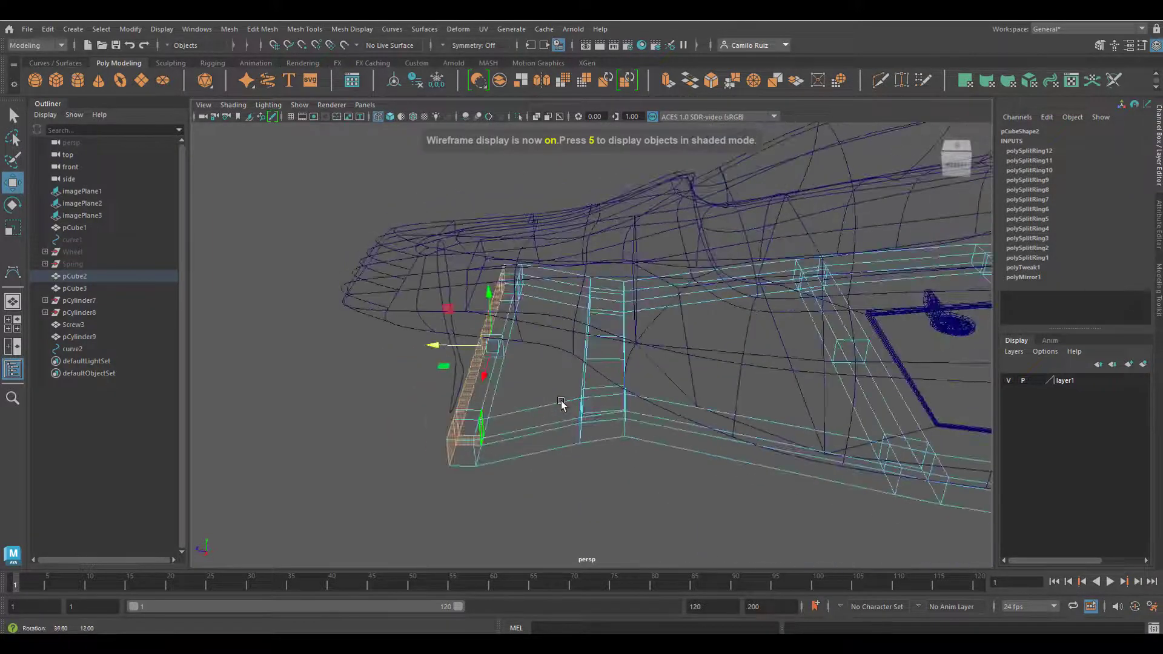
mouse_move(488, 427)
left_mouse_down("alt")
mouse_move(547, 321)
mouse_move(630, 311)
mouse_move(543, 395)
mouse_move(567, 389)
left_mouse_up("alt")
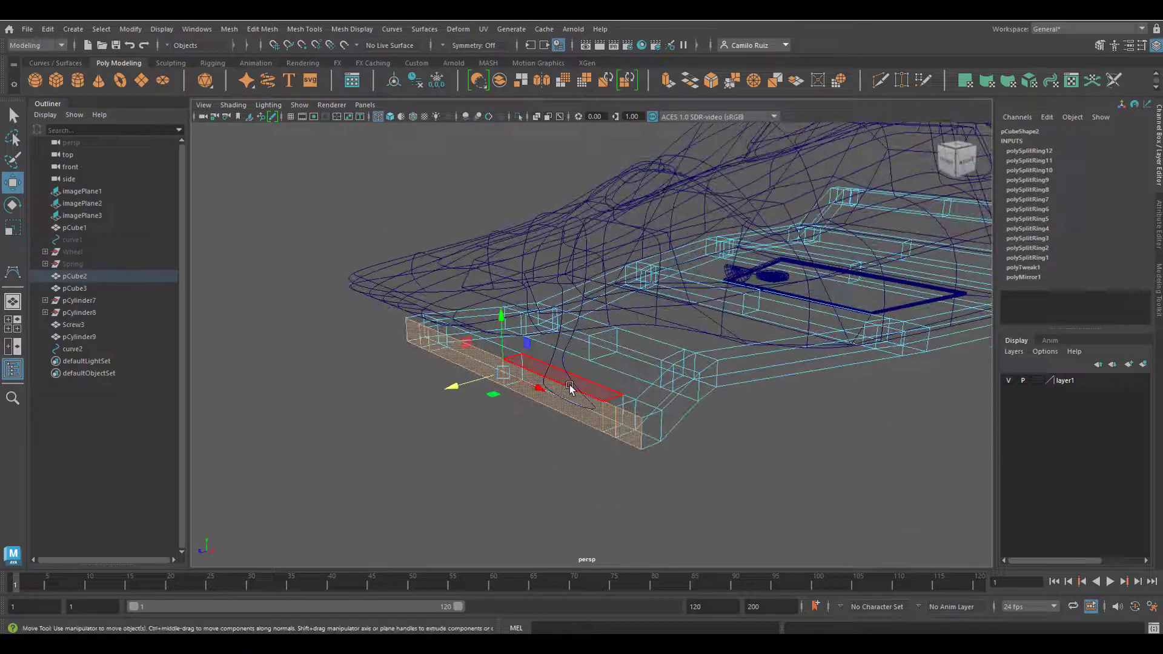
key("5")
left_click_drag(450, 387, 434, 387)
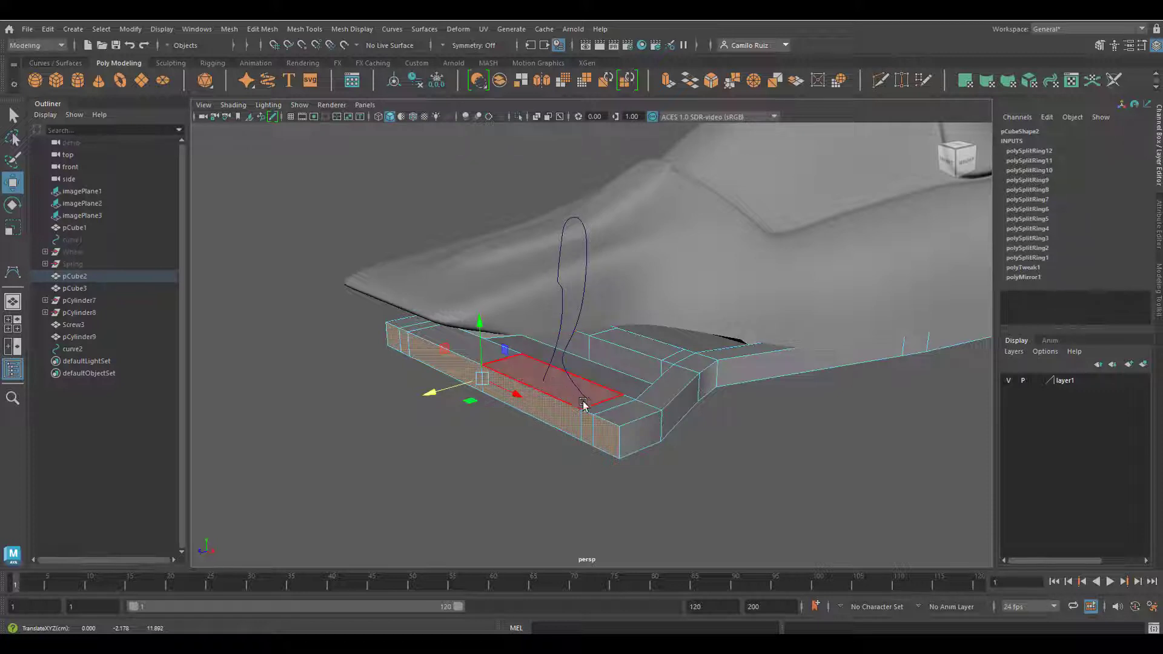
- Select curve2 and open the Bevel Plus options for it
left_click_drag(563, 388, 444, 407, "alt")
left_click(448, 407)
left_click_drag(448, 407, 463, 365, "alt")
left_click(83, 348)
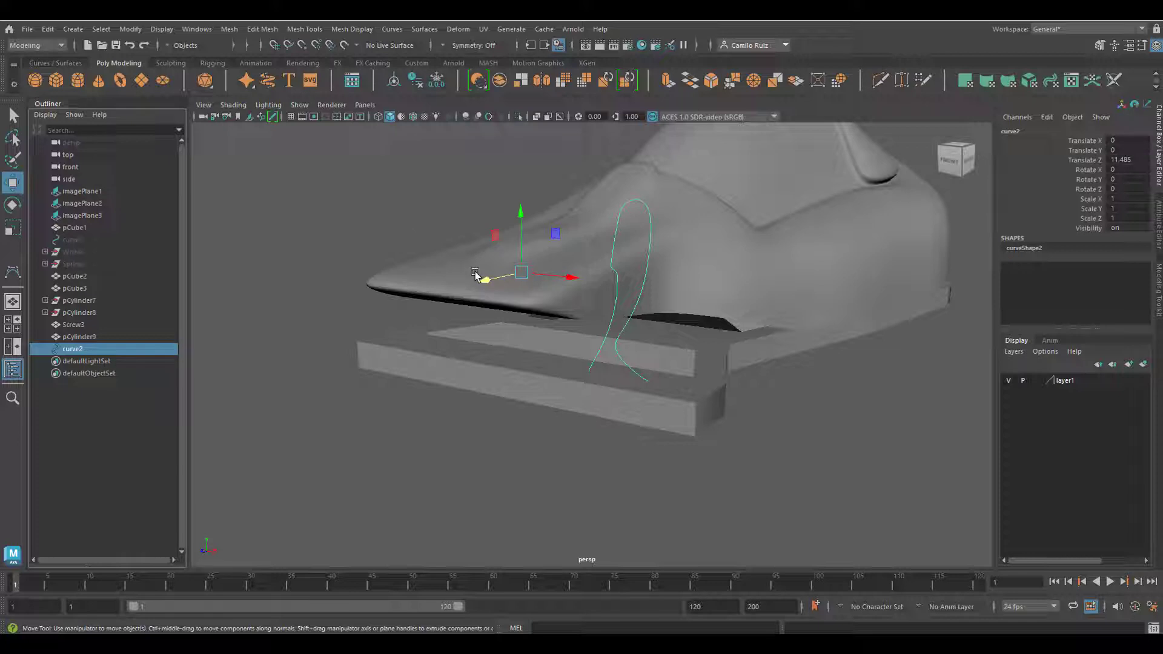
left_click(425, 29)
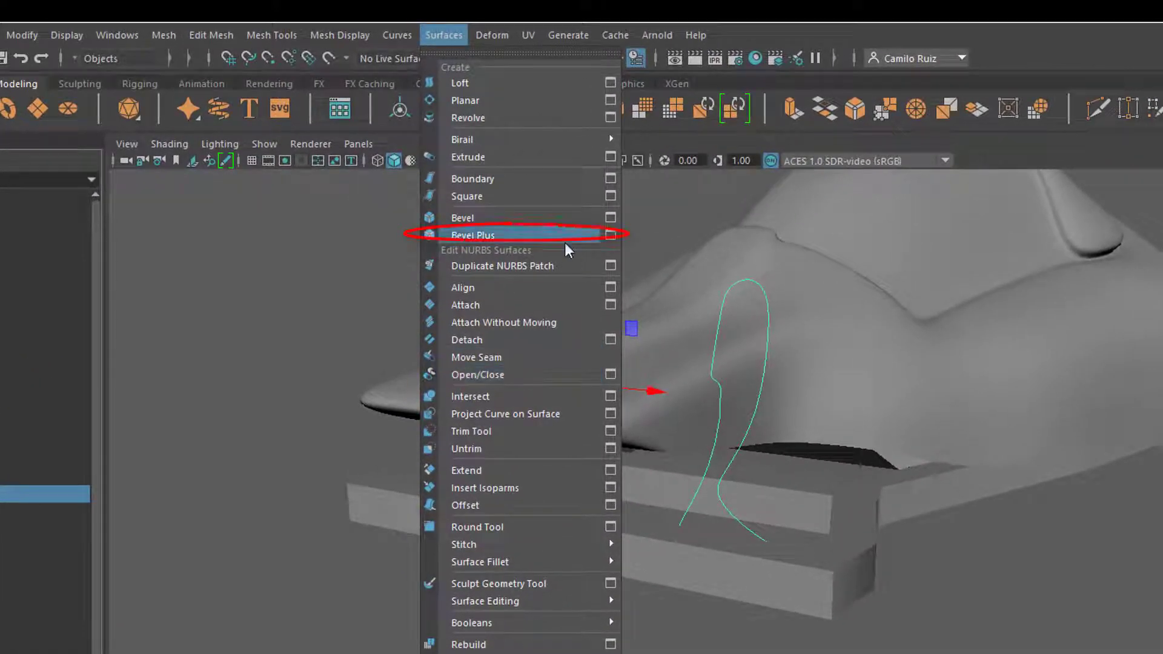
left_click(603, 228)
left_click_drag(592, 169, 1092, 173)
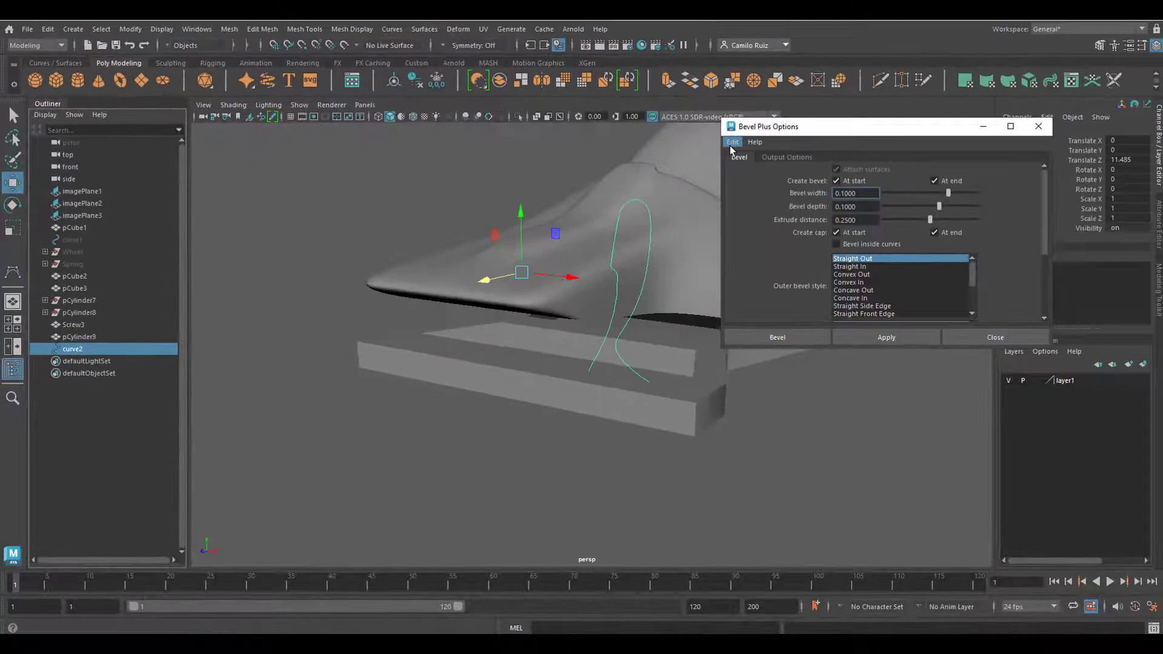
- Reset the Bevel Plus settings and bevel curve2 with width 0.1, depth 0.1 and extrude distance 0.25
left_click(869, 190)
left_click(751, 166)
left_click(886, 339)
left_click_drag(718, 361, 641, 344, "alt")
scroll(492, 317, "up", 5)
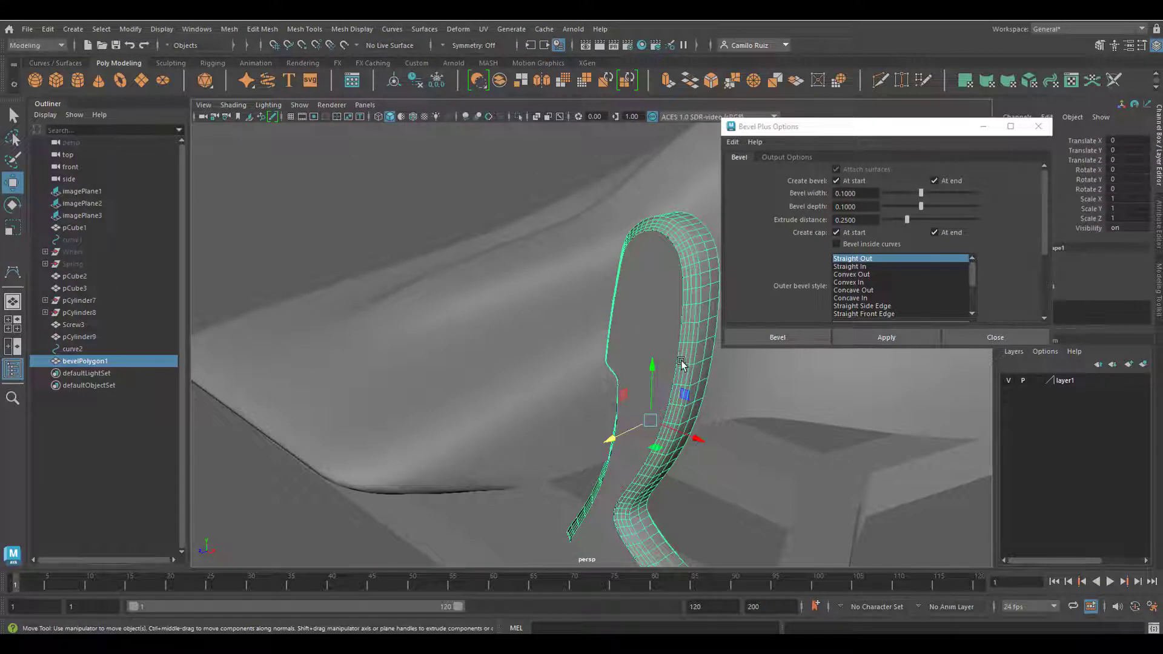
middle_click_drag(715, 476, 677, 373, "alt")
- Thin the beveled tower mesh to 0.367 in Z in the side view, shift it to Translate Z 0.21, and close the bevel options
key("space")
key("space")
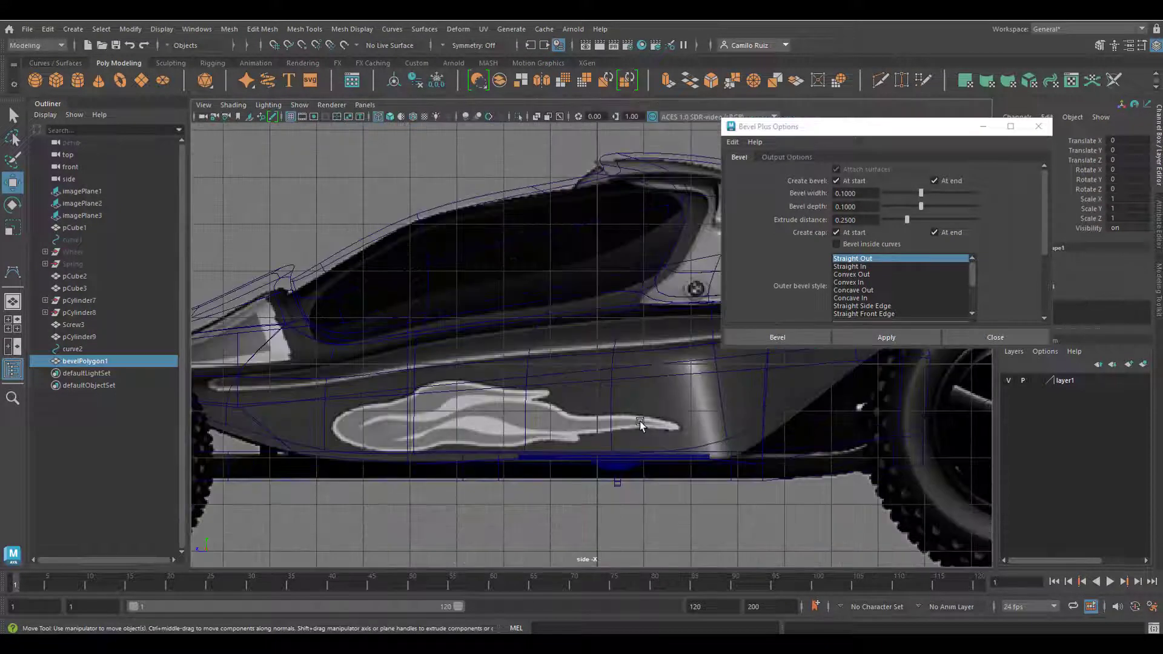
key("f")
scroll(638, 415, "down", 3)
key("r")
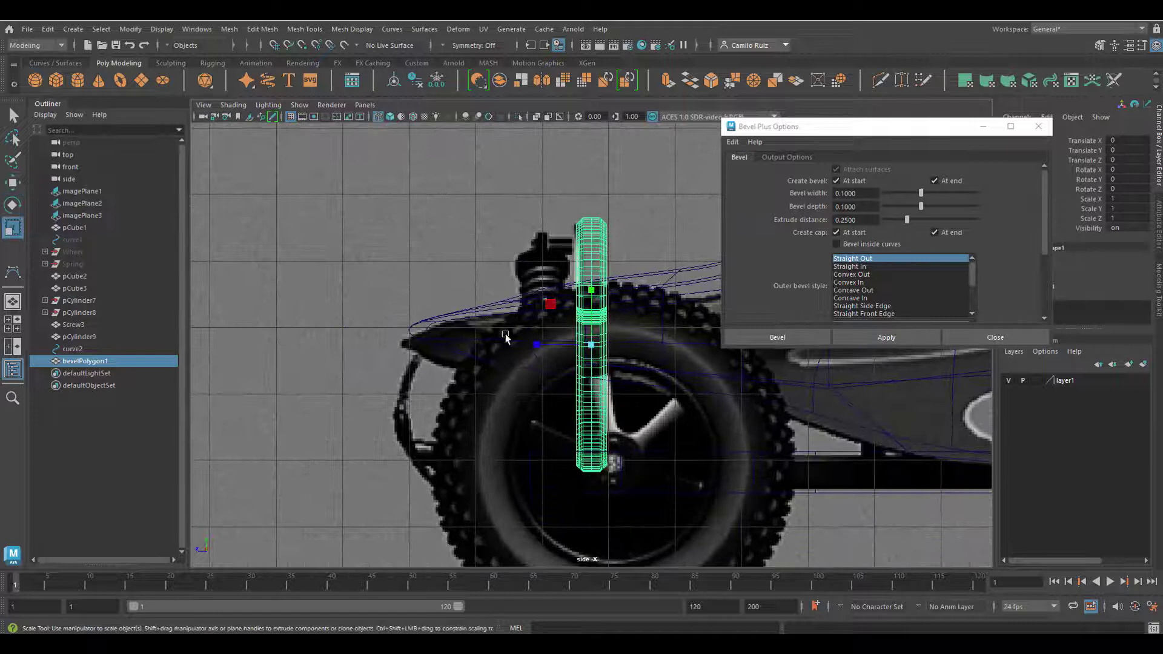
mouse_move(532, 343)
left_mouse_down()
mouse_move(568, 346)
mouse_move(518, 344)
left_mouse_up()
key("w")
left_click(995, 338)
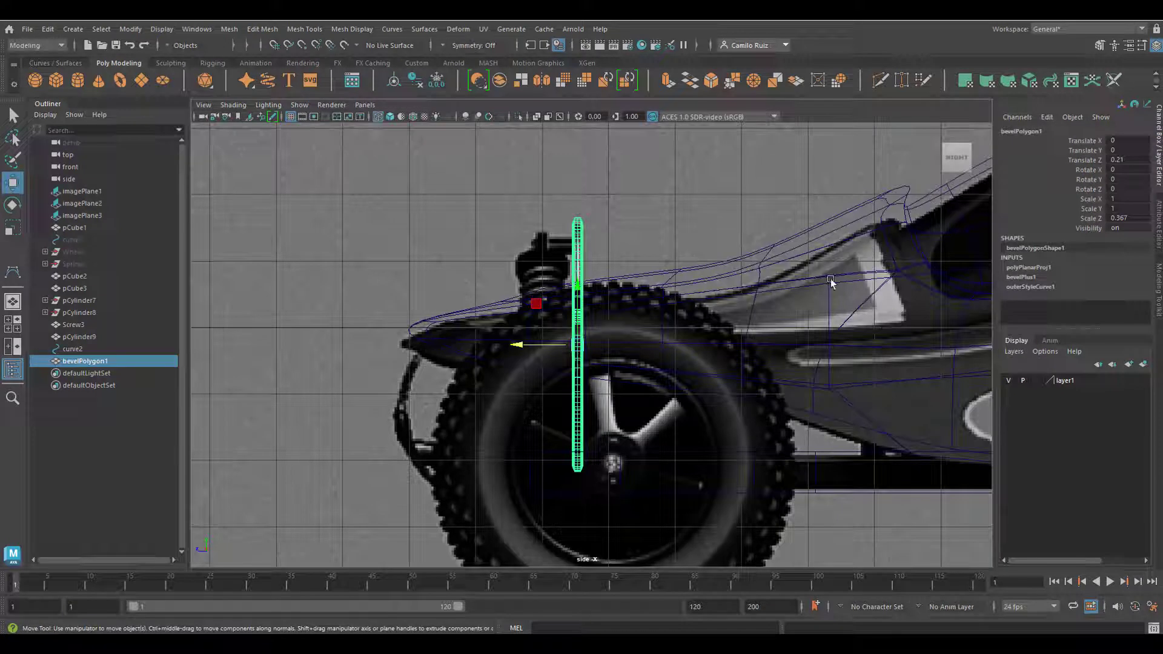
- Set bevelPlus1's Extrude Depth to 0.11 and shift the tower mesh to Translate Z 0.164
left_click(1012, 277)
scroll(1021, 295, "down", 1)
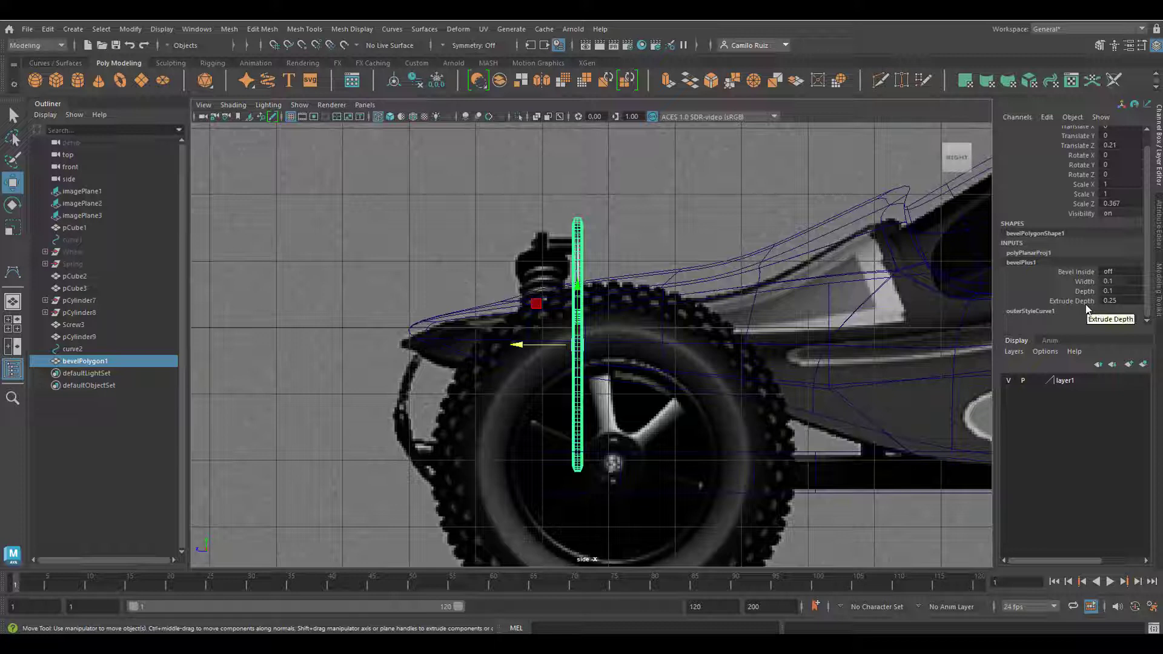
left_click(1109, 300)
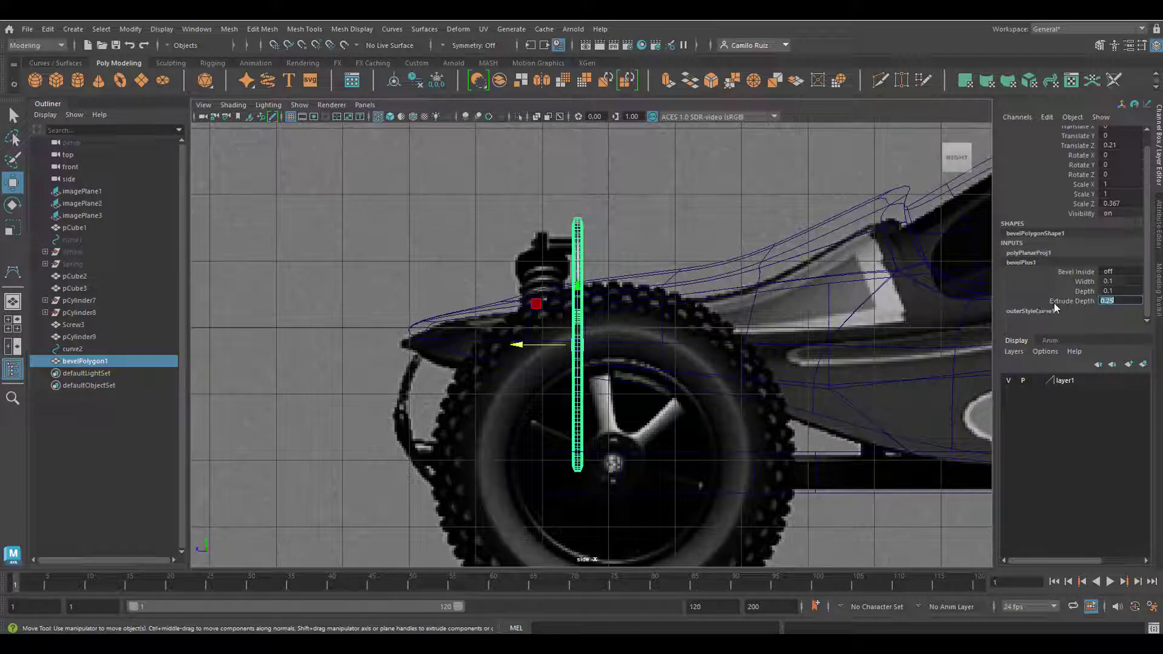
type("11")
key("Return")
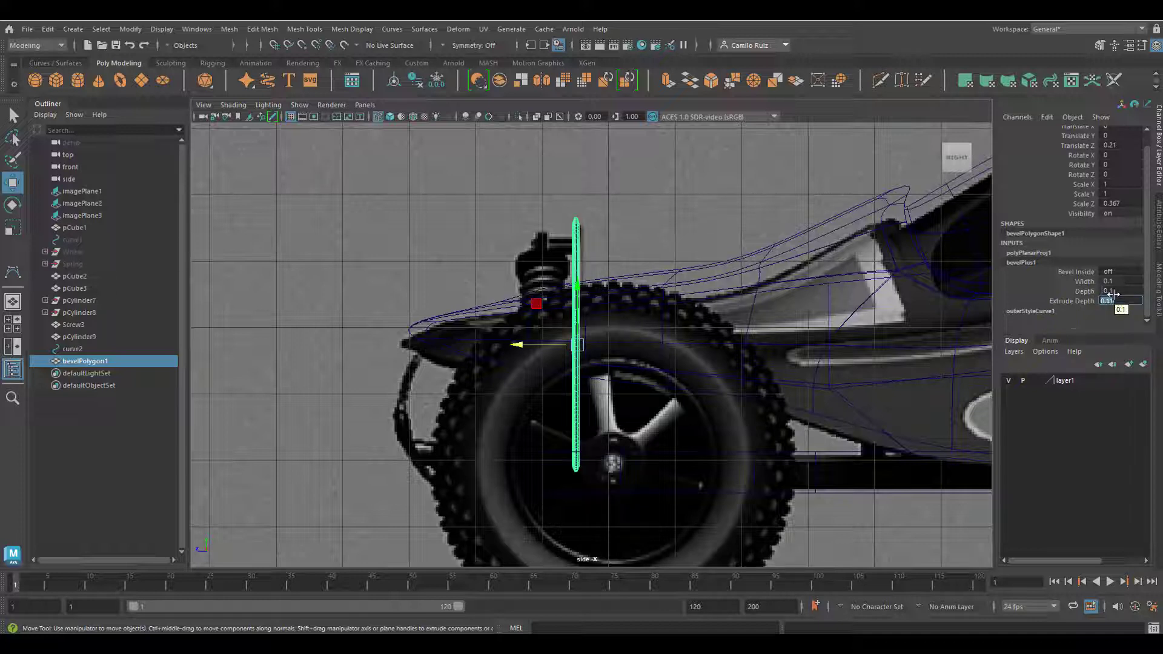
left_click_drag(528, 347, 531, 346)
- Move the front tower mesh slightly outward along X in the perspective view so it clears the nose
key("space")
key("space")
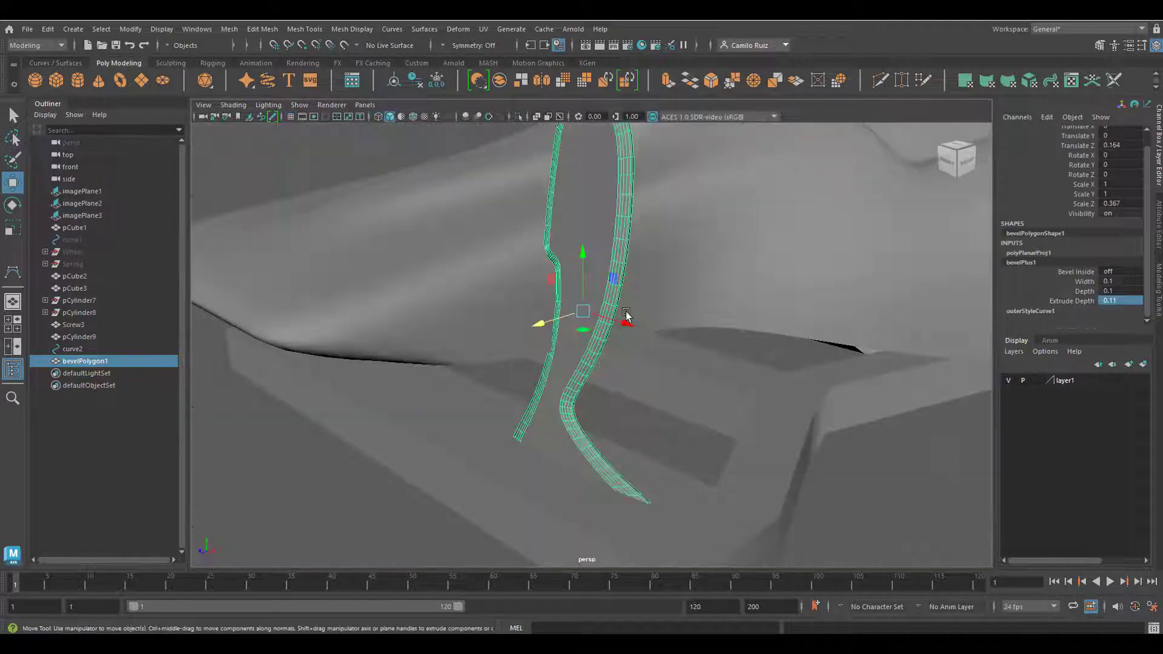
left_click_drag(624, 318, 681, 332, "alt")
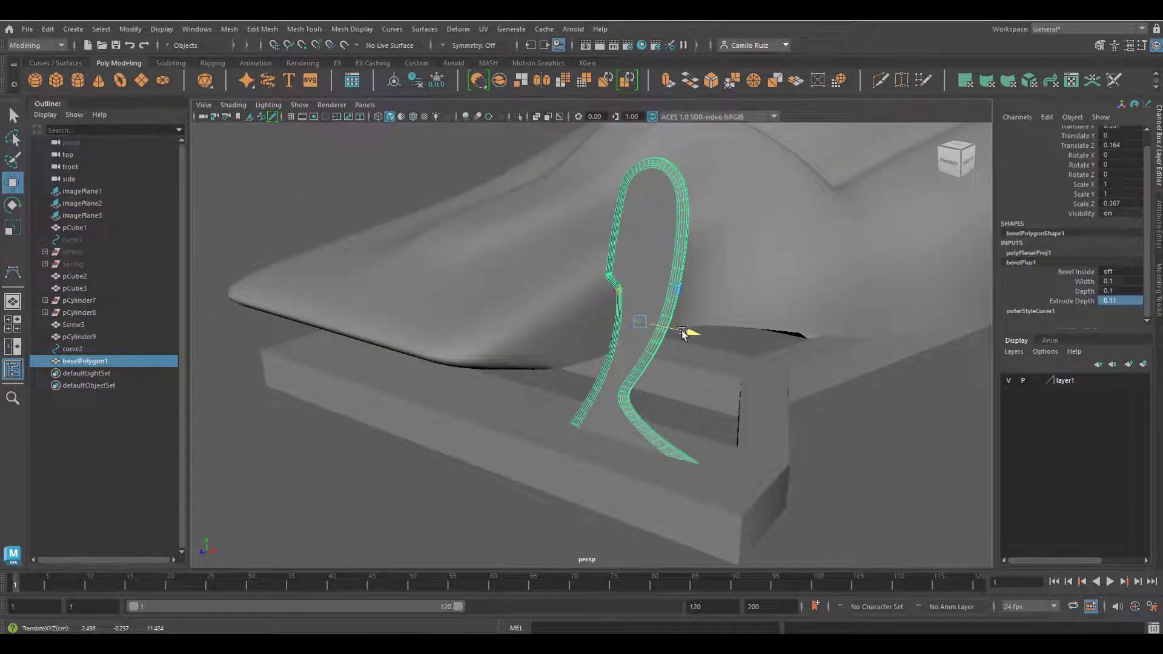
left_click_drag(607, 371, 667, 359, "alt")
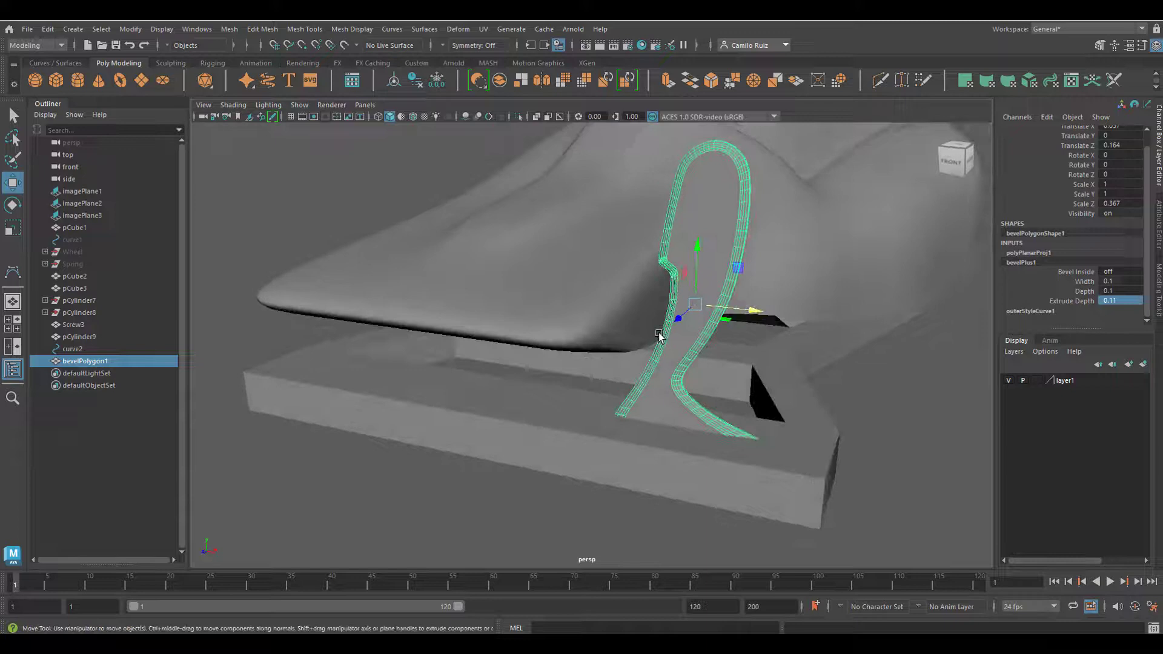
right_click_drag(667, 337, 714, 324, "alt")
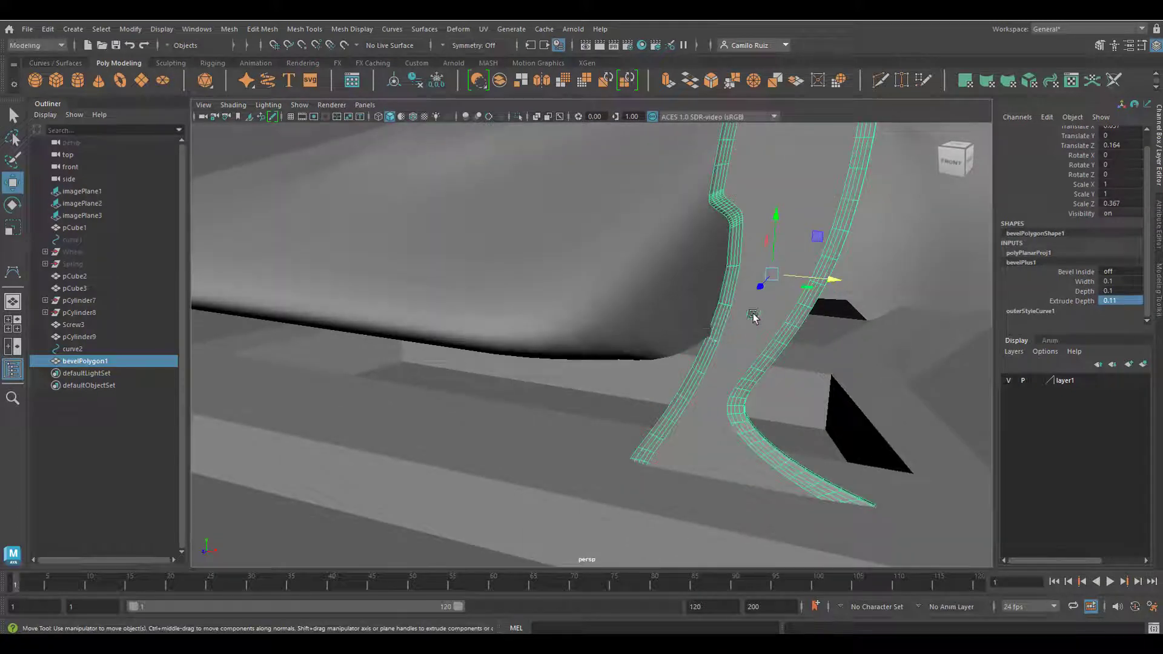
left_click_drag(833, 283, 519, 384)
- Duplicate curve2 and move the copy back along Z to the rear shock in the side view, at Translate Z -7.949
key("space")
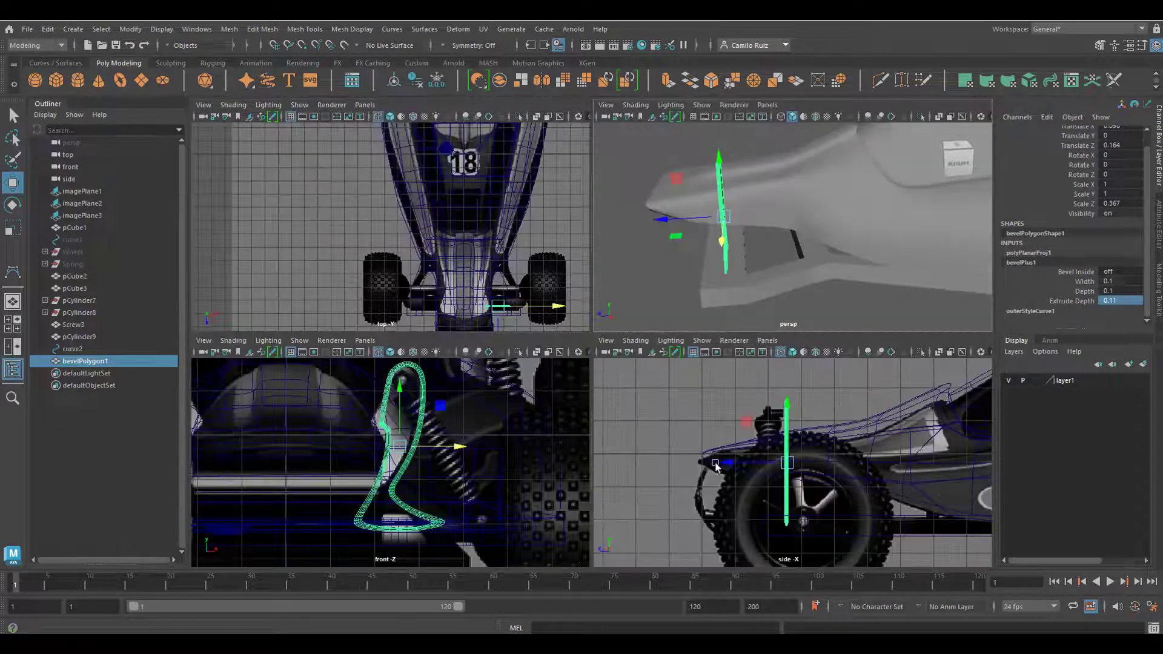
key("space")
scroll(695, 424, "down", 6)
scroll(696, 422, "up", 3)
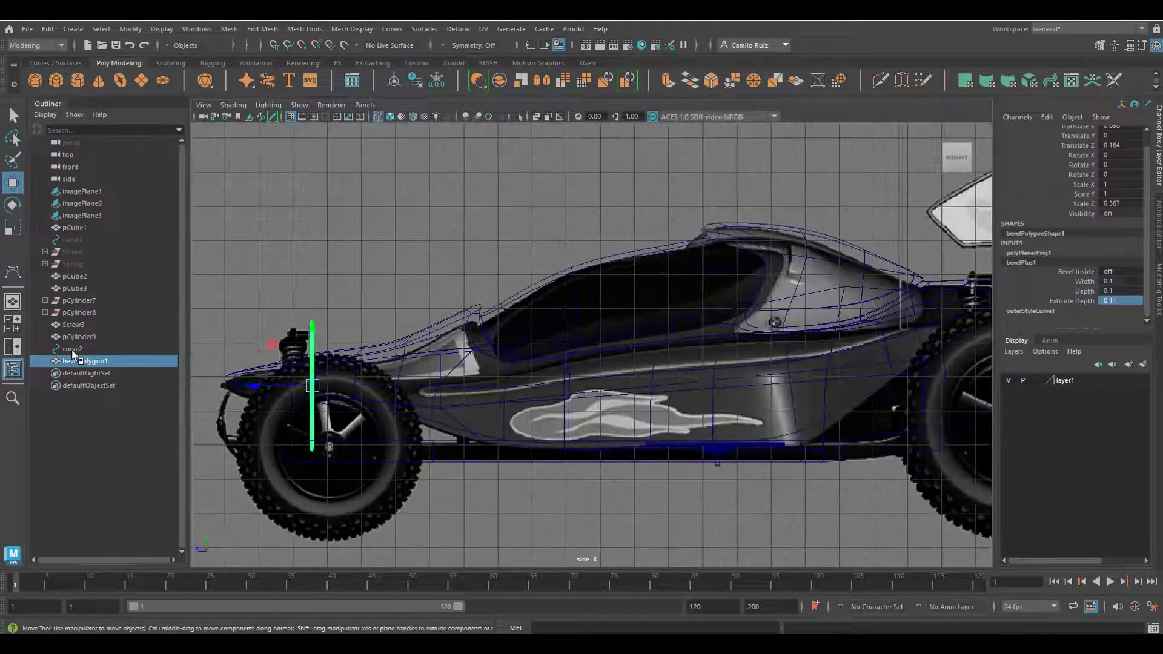
left_click(73, 349)
key("ctrl+d")
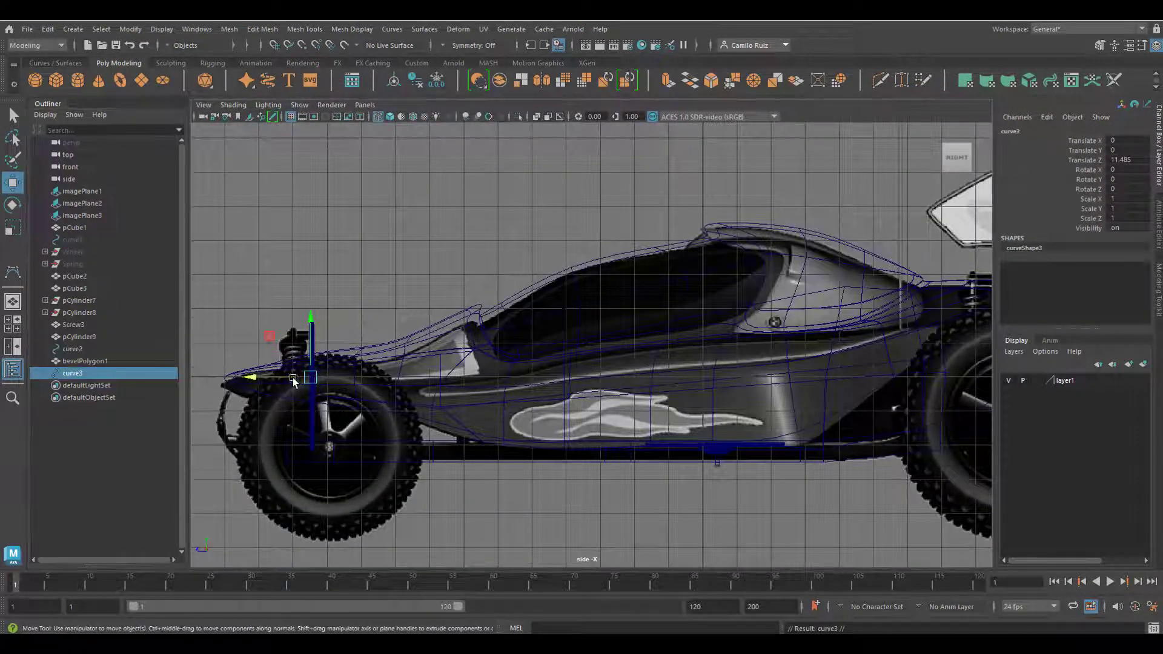
left_click_drag(255, 380, 918, 444)
middle_click_drag(918, 444, 742, 450, "alt")
- Move curve3 outward to Translate X 1.51 in the front view and switch it to control vertex mode
key("space")
key("space")
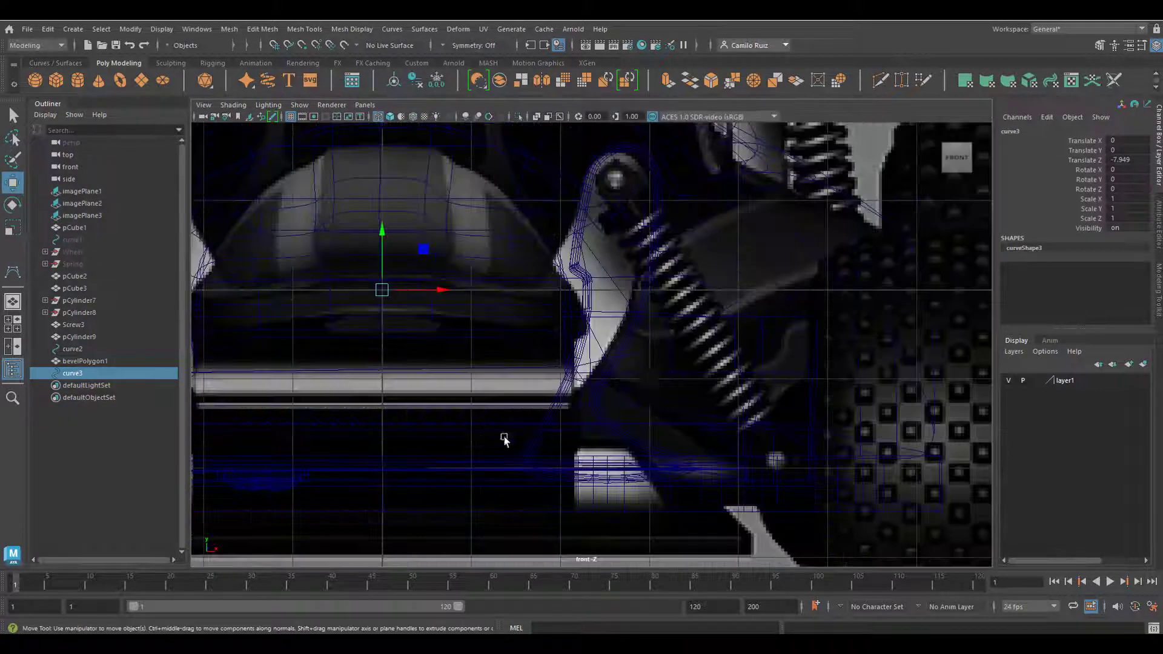
scroll(645, 381, "down", 6)
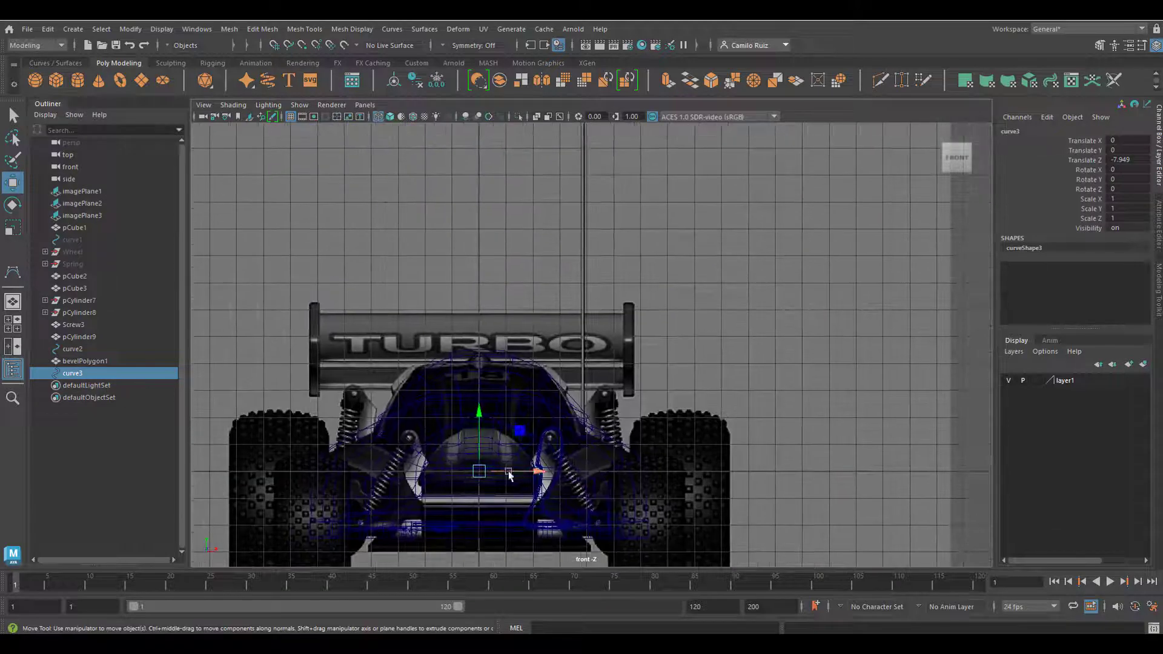
left_click_drag(537, 472, 572, 473)
scroll(573, 473, "up", 4)
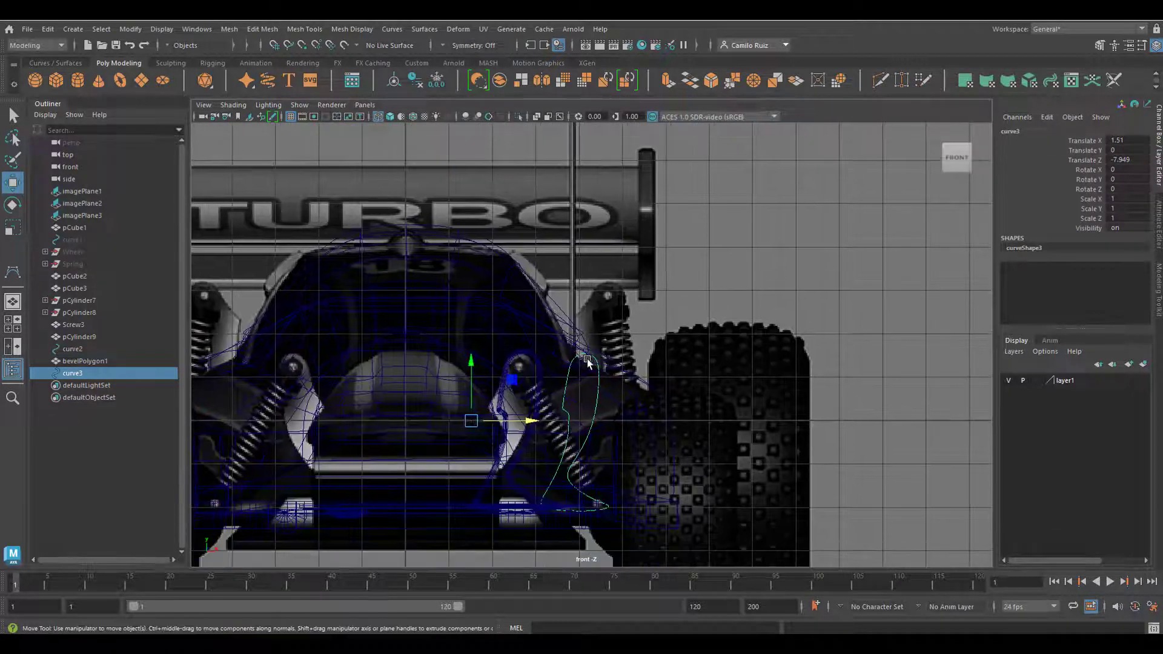
right_click_drag(566, 414, 500, 323)
scroll(573, 348, "up", 2)
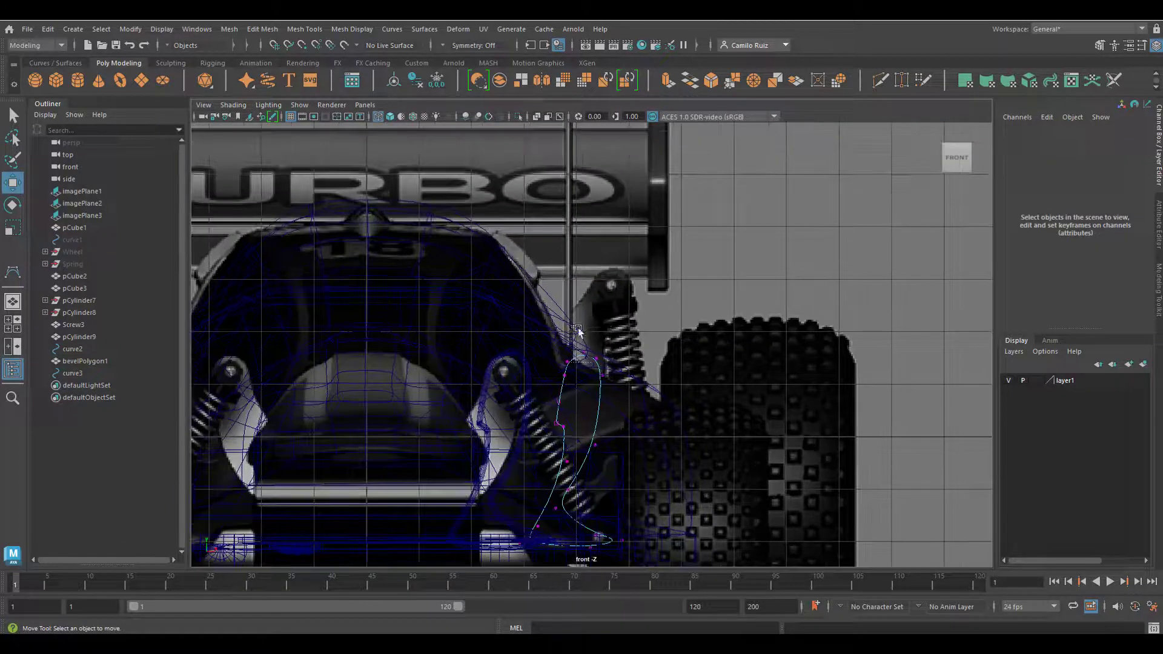
- Move curve3's top control vertices up and outward so they wrap the rear shock's upper mount
left_click_drag(571, 326, 583, 211)
key("ctrl+z")
left_click_drag(638, 268, 672, 269)
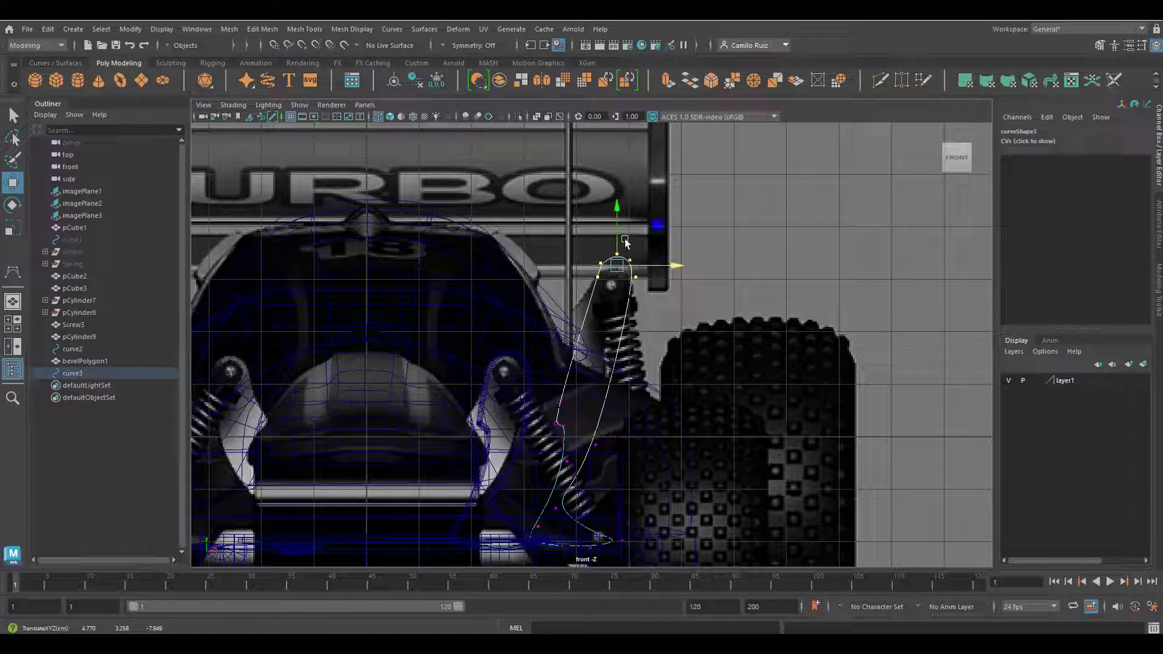
left_click_drag(614, 215, 614, 225)
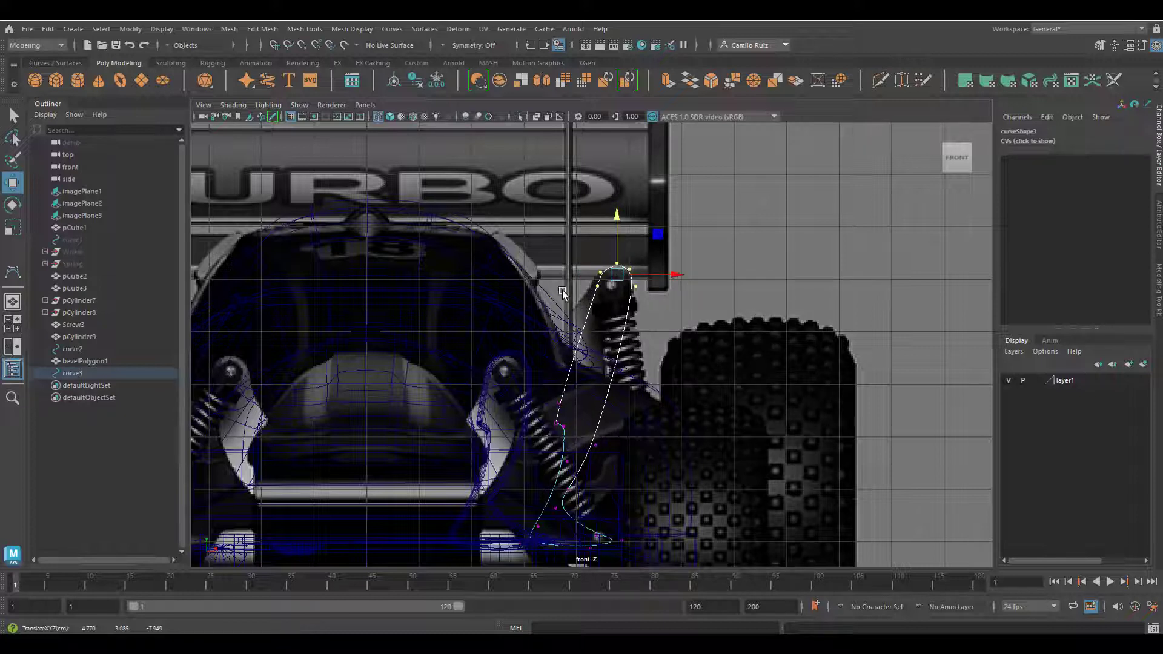
- Raise the notch vertices on curve3's inner side and adjust the upper inner vertices to follow the rear tower's inner edge
left_click_drag(546, 394, 572, 435)
left_click_drag(559, 355, 559, 258)
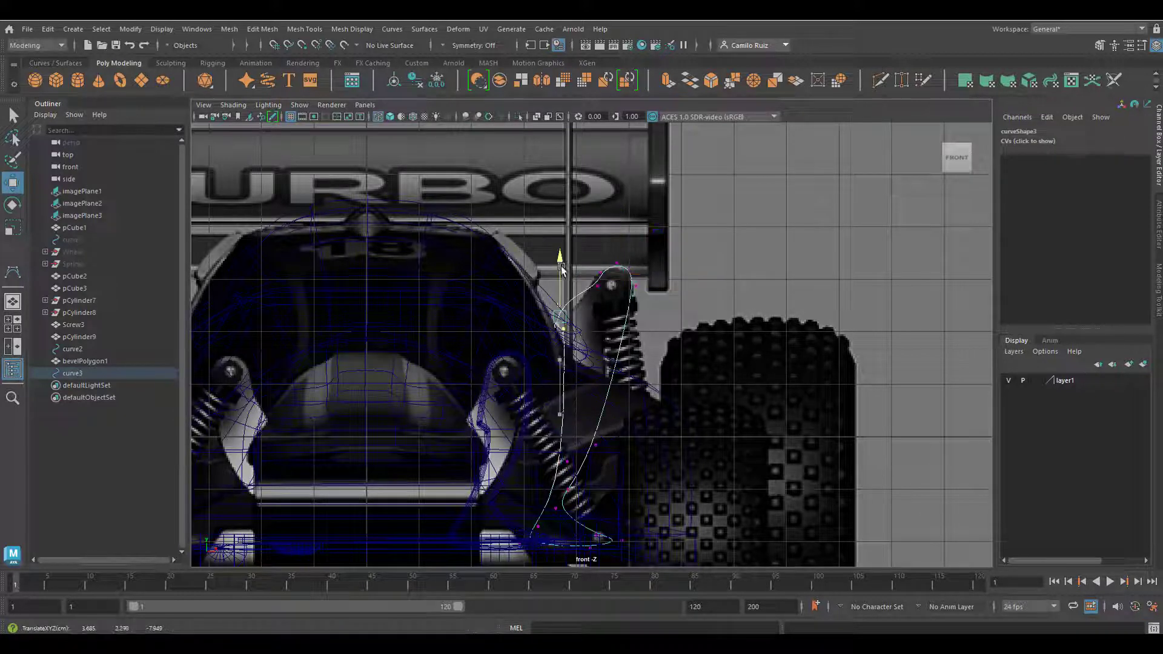
left_click_drag(620, 317, 631, 318)
left_click_drag(589, 279, 605, 295)
left_click_drag(597, 226, 597, 220)
left_click_drag(561, 300, 580, 314)
left_click_drag(630, 307, 636, 307)
left_click_drag(585, 270, 634, 277)
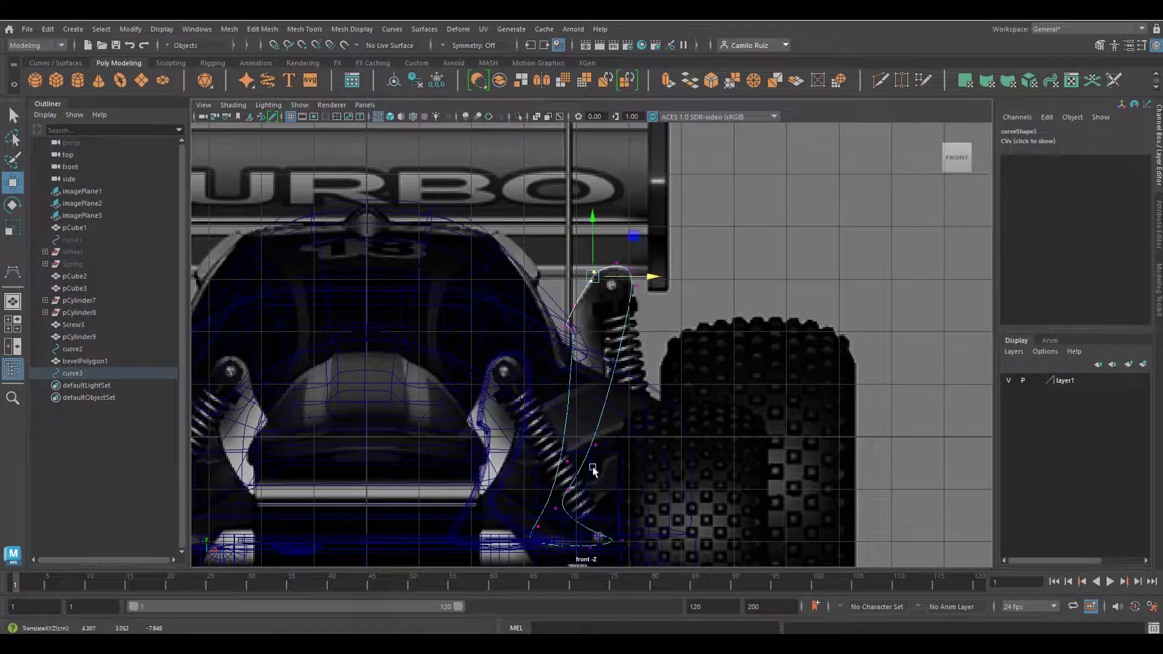
- Raise curve3's outer and lower-middle control vertices to bring the outer edge in beneath the rear shock mount
left_click_drag(583, 432, 607, 457)
left_click_drag(595, 385, 596, 261)
left_click_drag(557, 478, 670, 490)
left_click_drag(609, 429, 609, 340)
- Raise curve3's bottom control vertices to shorten the tower's foot and move the vertex above the foot outward
left_click_drag(562, 584, 563, 586)
left_click_drag(640, 559, 508, 492)
left_click_drag(571, 468, 571, 401)
key("ctrl+z")
left_click_drag(596, 448, 552, 480, "shift")
mouse_move(569, 445)
left_mouse_down()
mouse_move(566, 345)
mouse_move(567, 455)
left_mouse_up()
left_click_drag(608, 440, 633, 438)
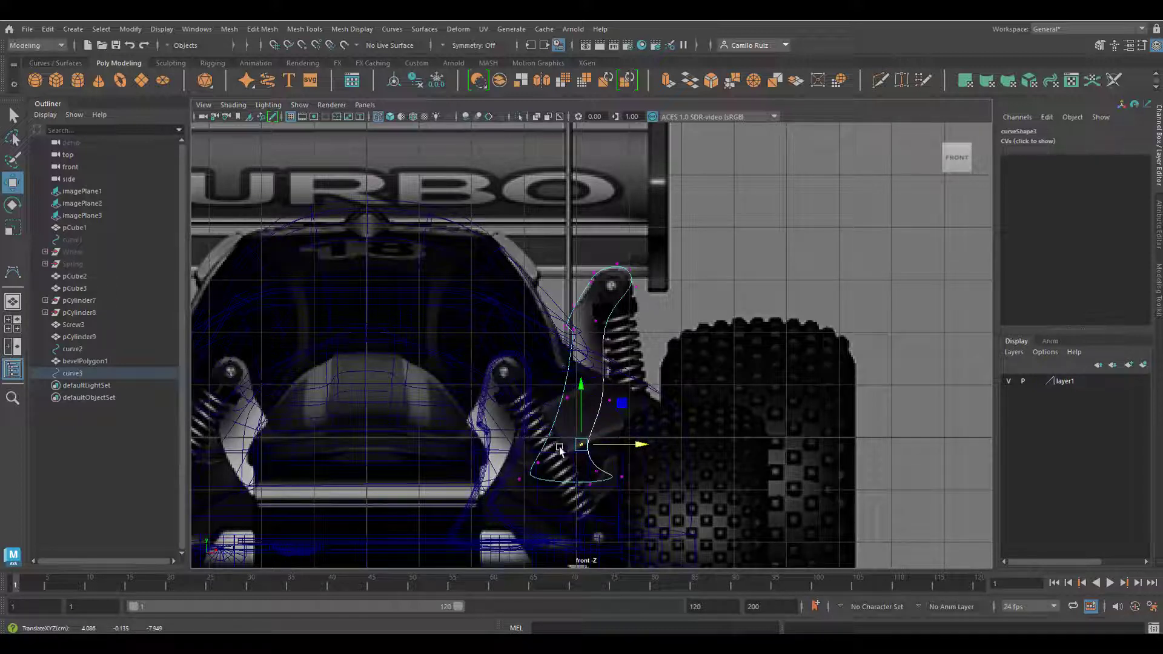
- Adjust the notch vertices on curve3's inner edge sideways to match the rear tower's outline beside the body
left_click_drag(547, 315, 630, 333)
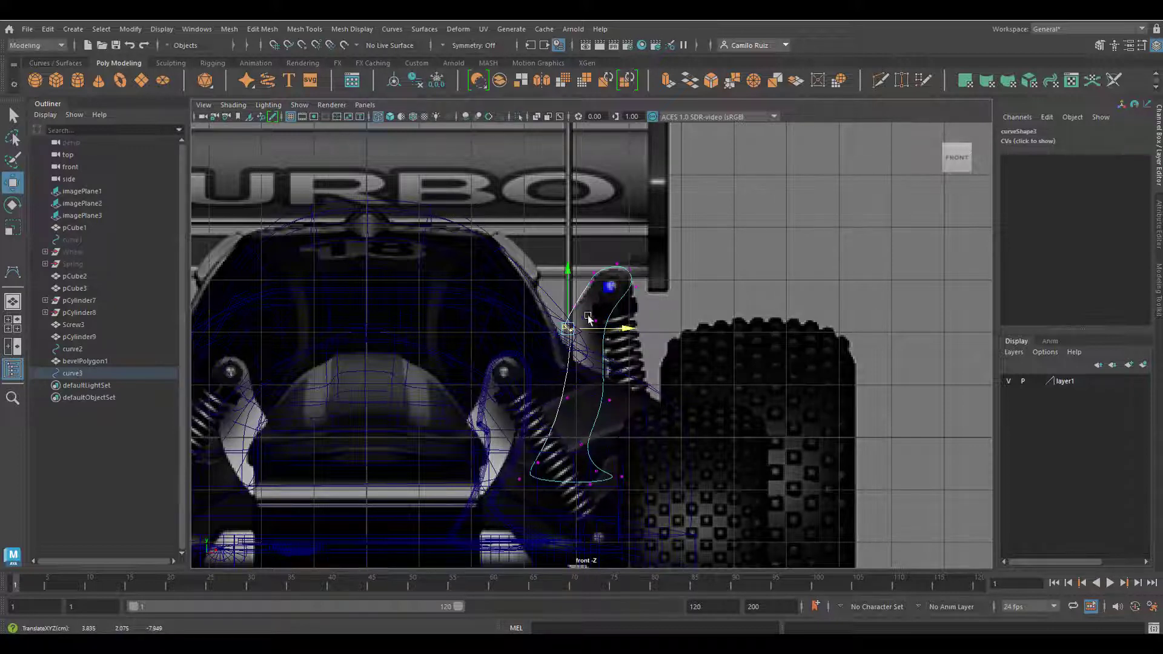
left_click(593, 277)
left_click(562, 329)
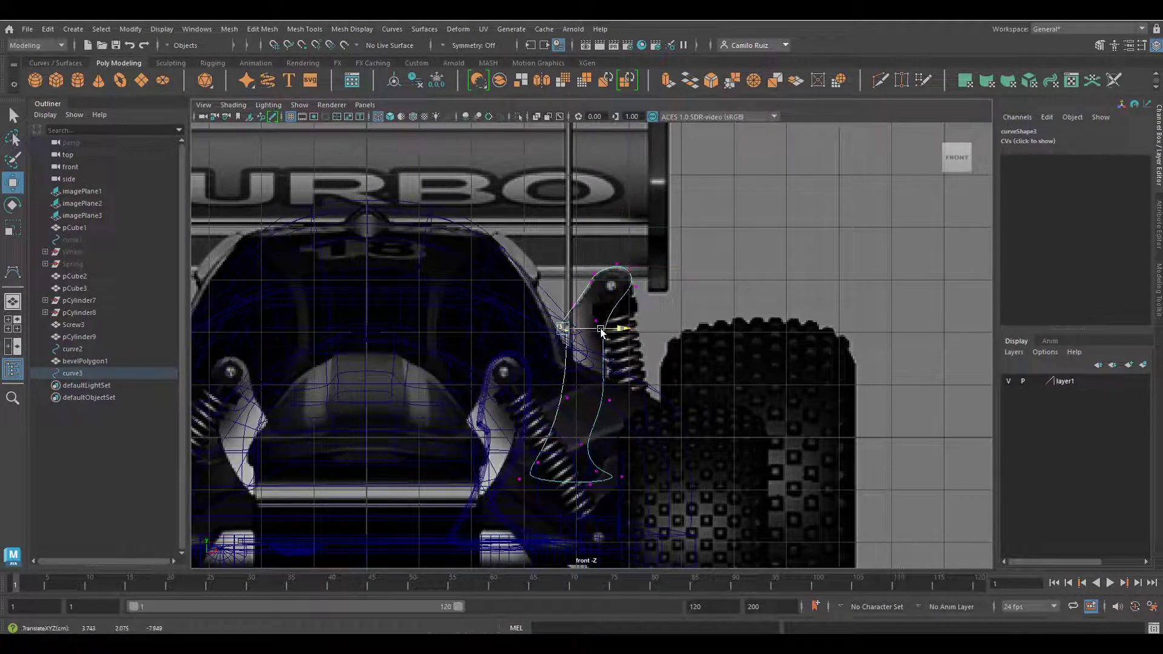
- Return curve3 to object selection and create a Bevel Plus mesh from it with bevel width and depth 0.1 and extrude distance 0.25
key("space")
key("space")
left_click_drag(570, 326, 654, 297, "alt")
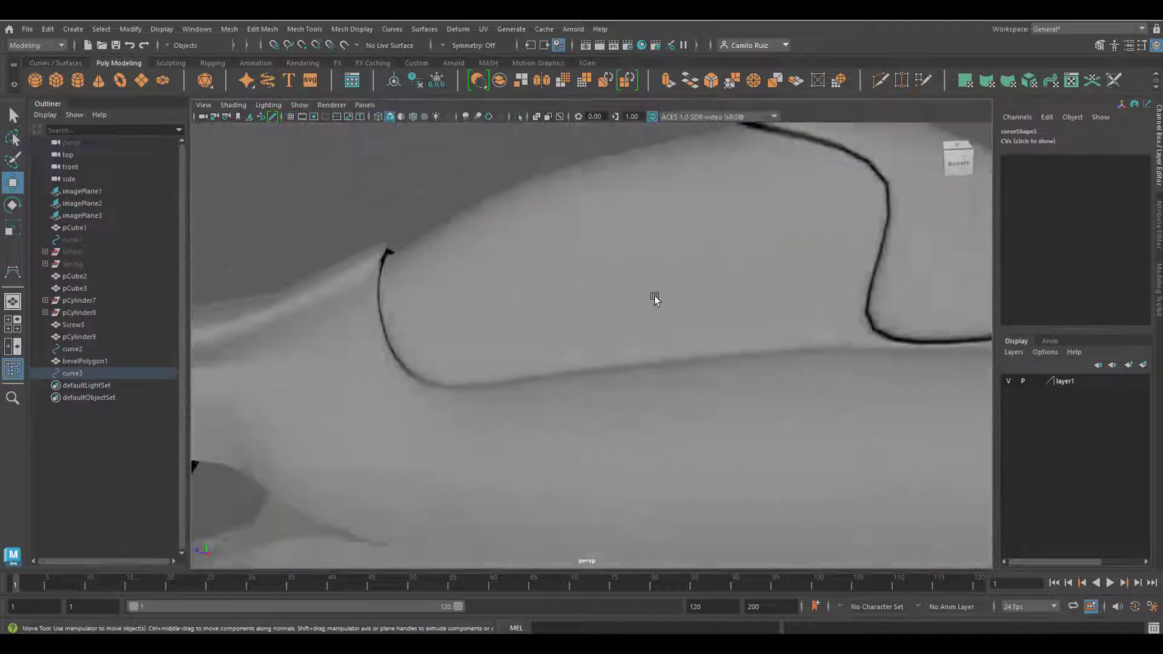
scroll(654, 297, "down", 4)
middle_click_drag(751, 284, 535, 313, "alt")
left_click_drag(535, 313, 591, 345, "alt")
scroll(550, 327, "up", 4)
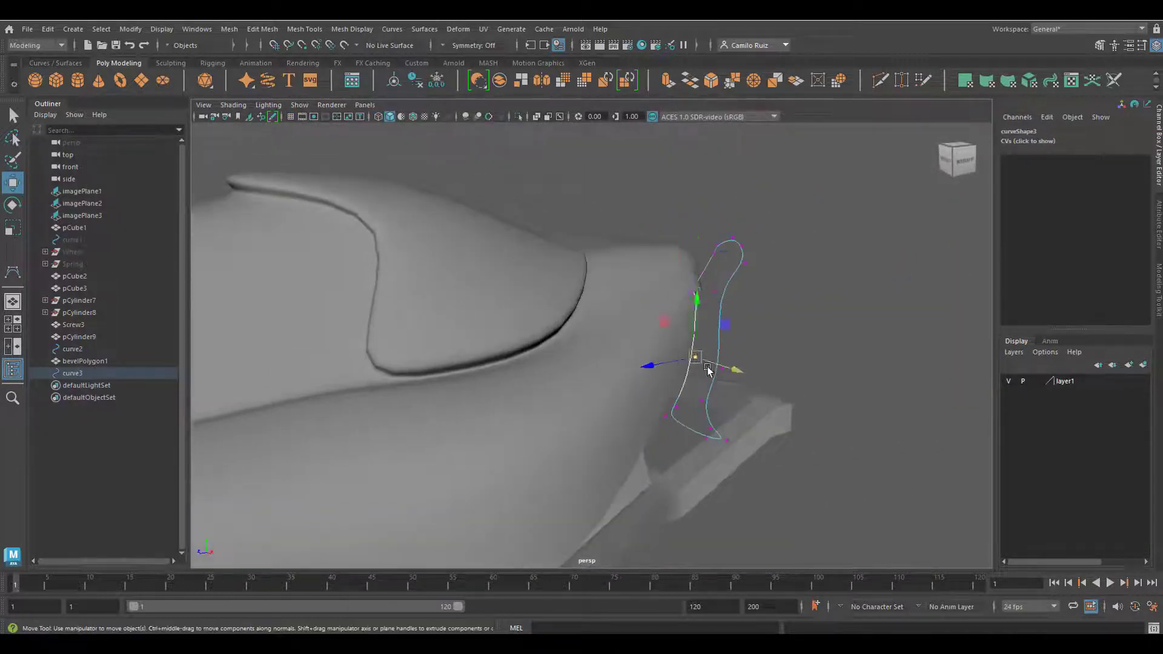
left_click_drag(696, 362, 666, 284, "alt")
right_click(698, 242)
mouse_move(698, 242)
right_mouse_down()
mouse_move(698, 227)
mouse_move(702, 254)
mouse_move(706, 241)
right_mouse_up()
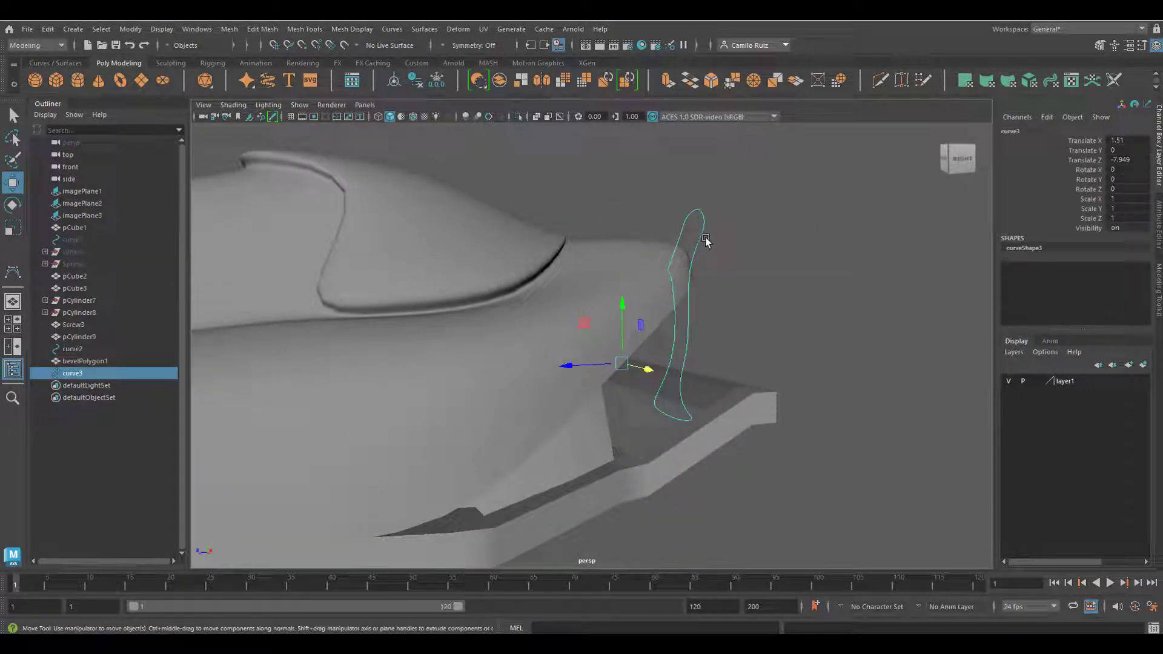
left_click(424, 28)
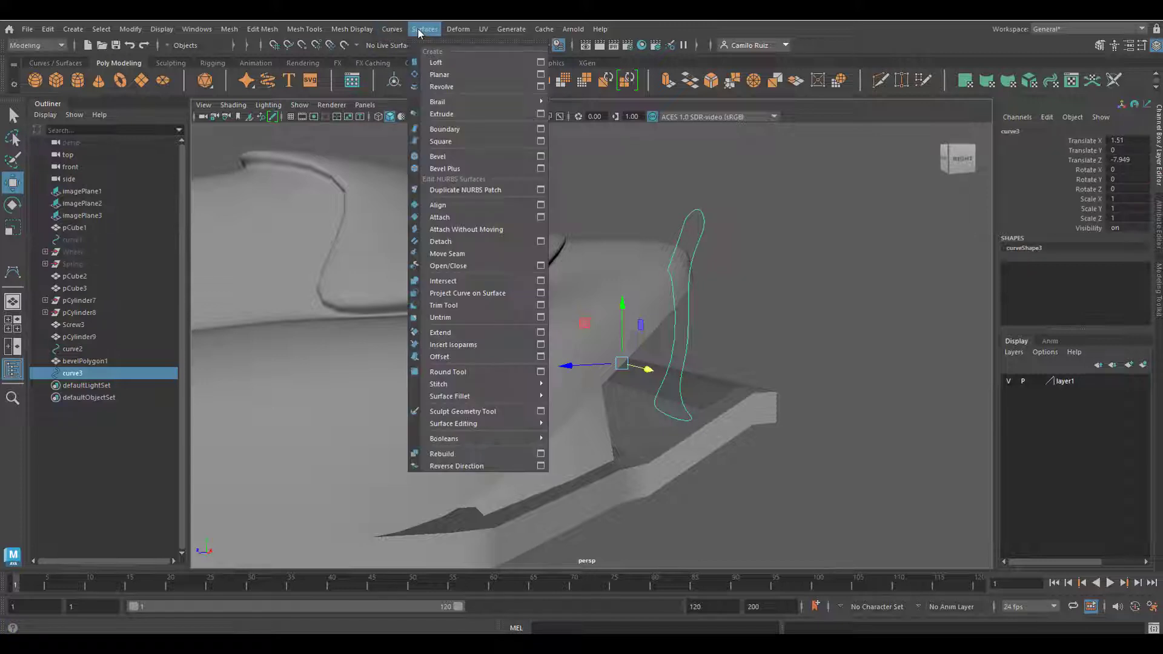
left_click(541, 168)
left_click(906, 284)
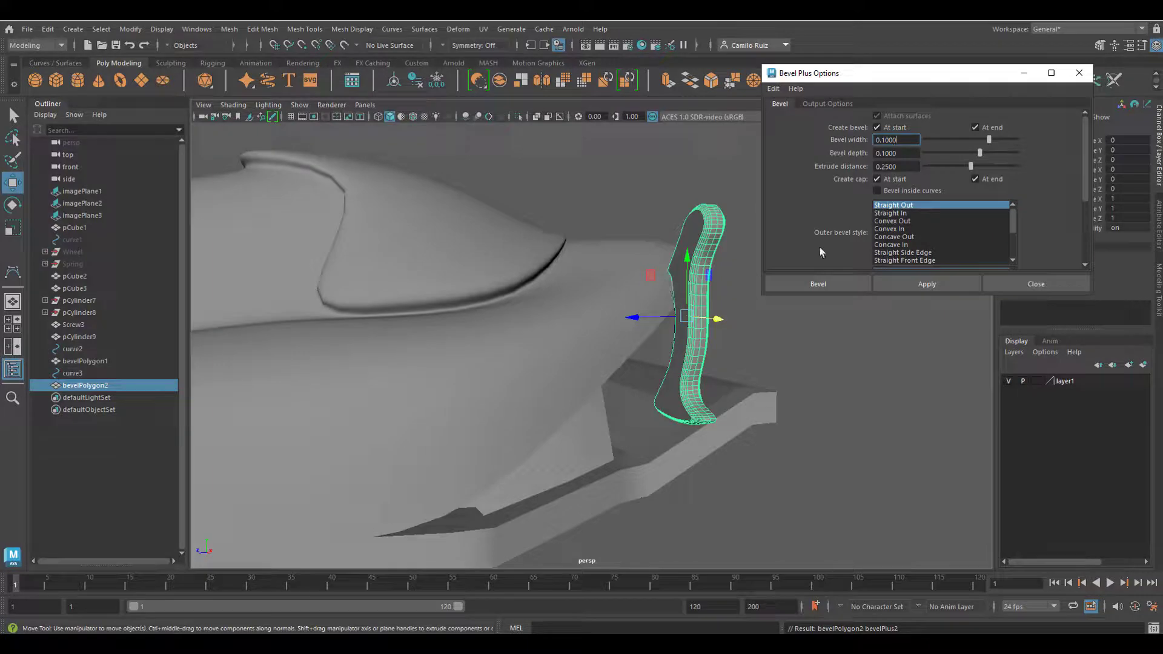
mouse_move(866, 364)
left_mouse_down("alt")
mouse_move(802, 370)
mouse_move(848, 357)
left_mouse_up("alt")
left_click(1036, 280)
left_click(1037, 276)
- Position the beveled rear tower at Translate Z -0.628 against the side reference and reduce its extrude depth
key("space")
key("space")
mouse_move(793, 362)
middle_mouse_down("alt")
mouse_move(896, 350)
mouse_move(778, 370)
middle_mouse_up("alt")
left_click_drag(668, 396, 696, 396)
left_click(1083, 317)
middle_click_drag(939, 319, 1116, 315)
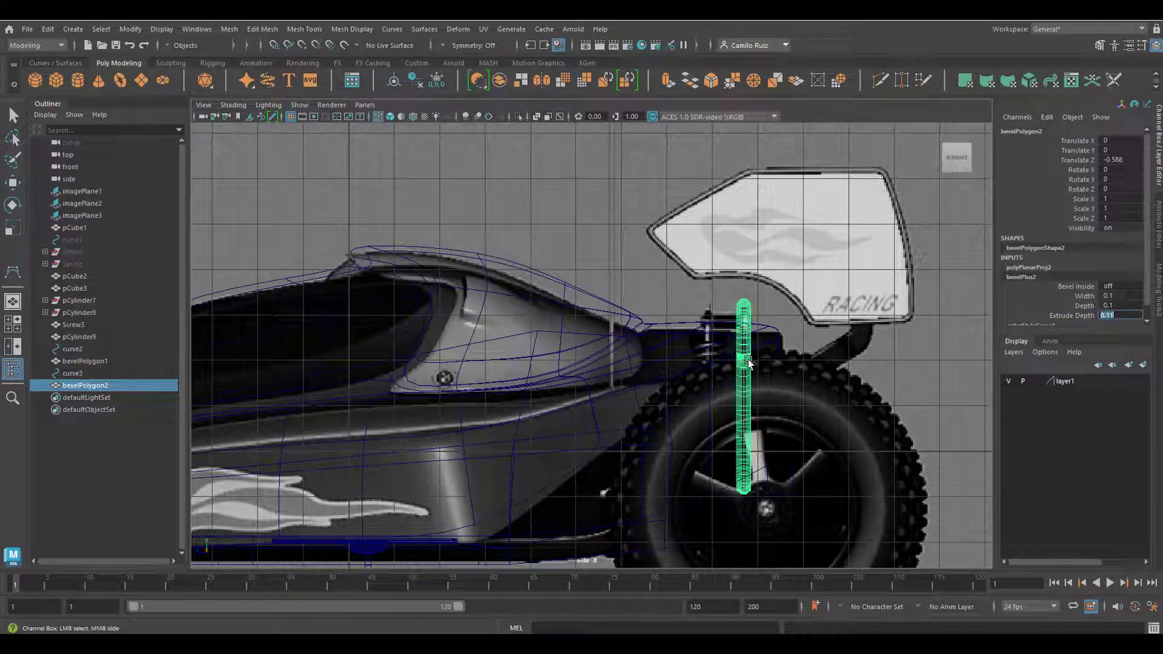
key("w")
left_click_drag(713, 395, 711, 394)
key("space")
key("space")
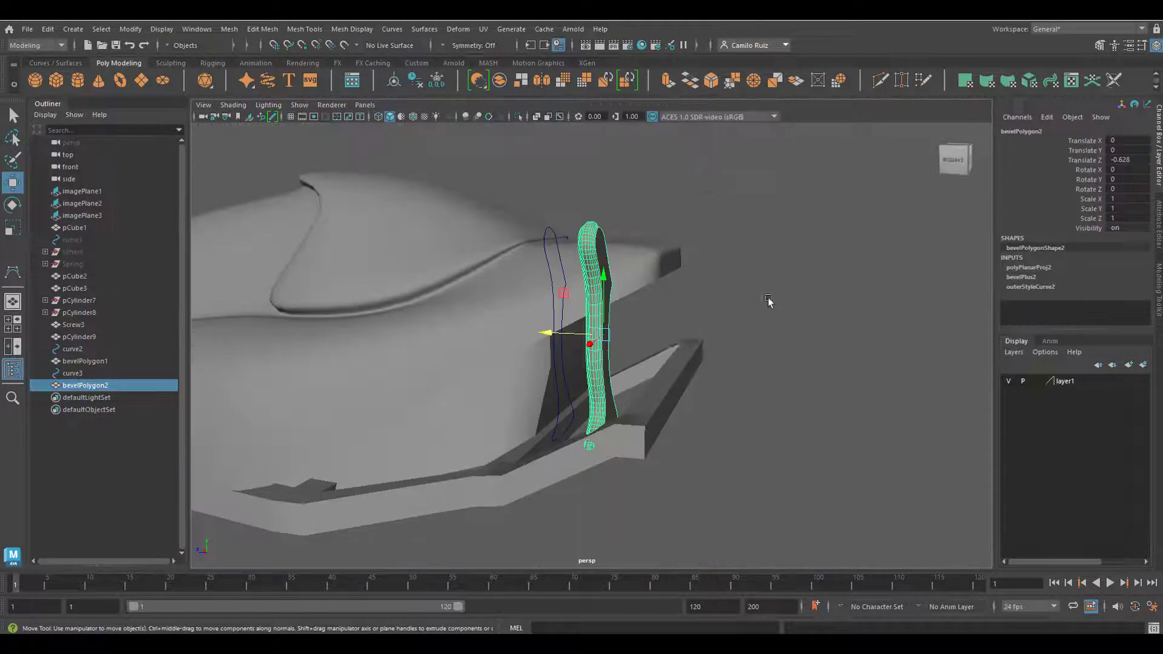
- Select the chassis frame pCube2 and switch it to vertex editing in the side view
left_click_drag(768, 301, 699, 431, "alt")
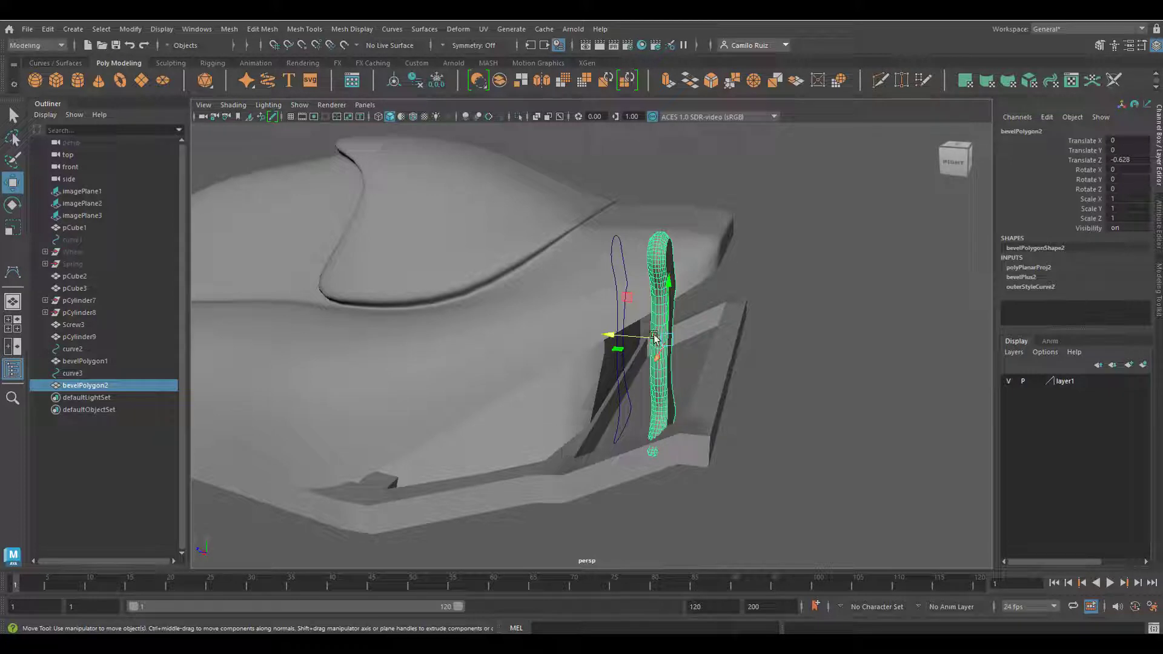
left_click_drag(669, 431, 570, 446, "alt")
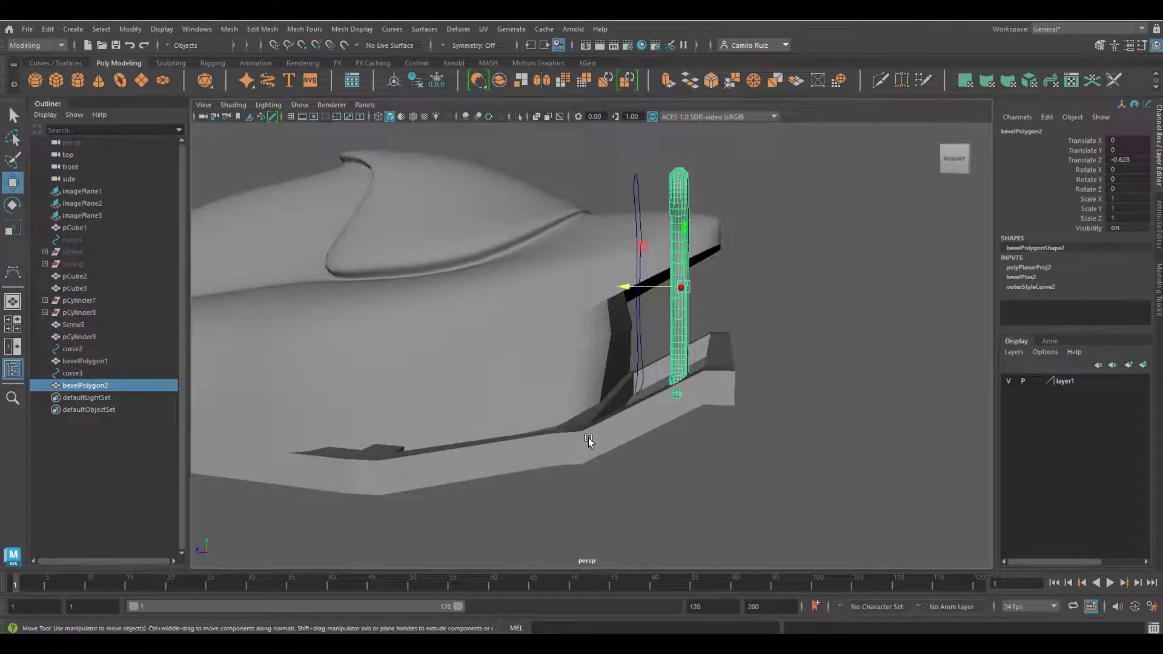
left_click(589, 437)
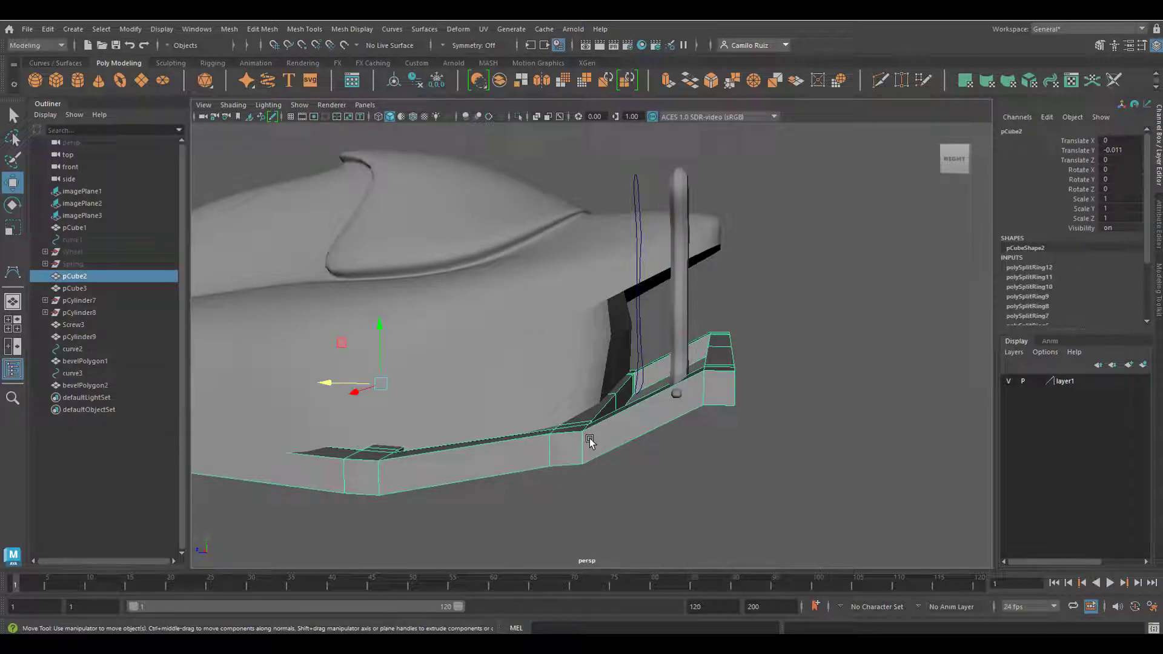
right_click_drag(585, 312, 532, 291)
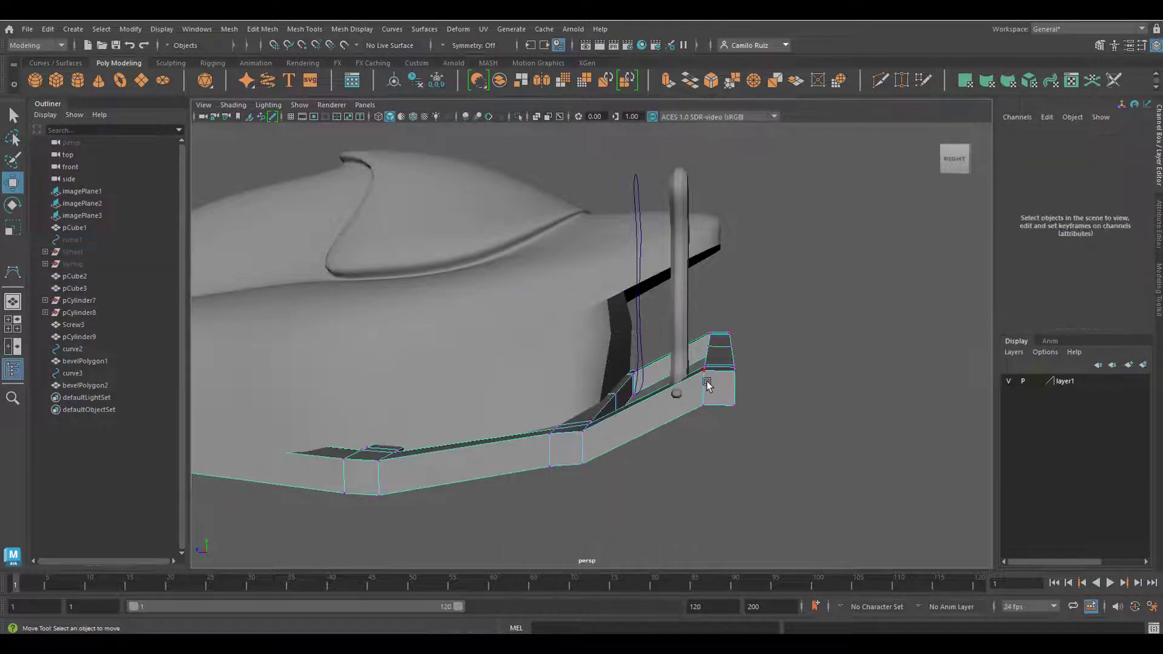
key("space")
key("space")
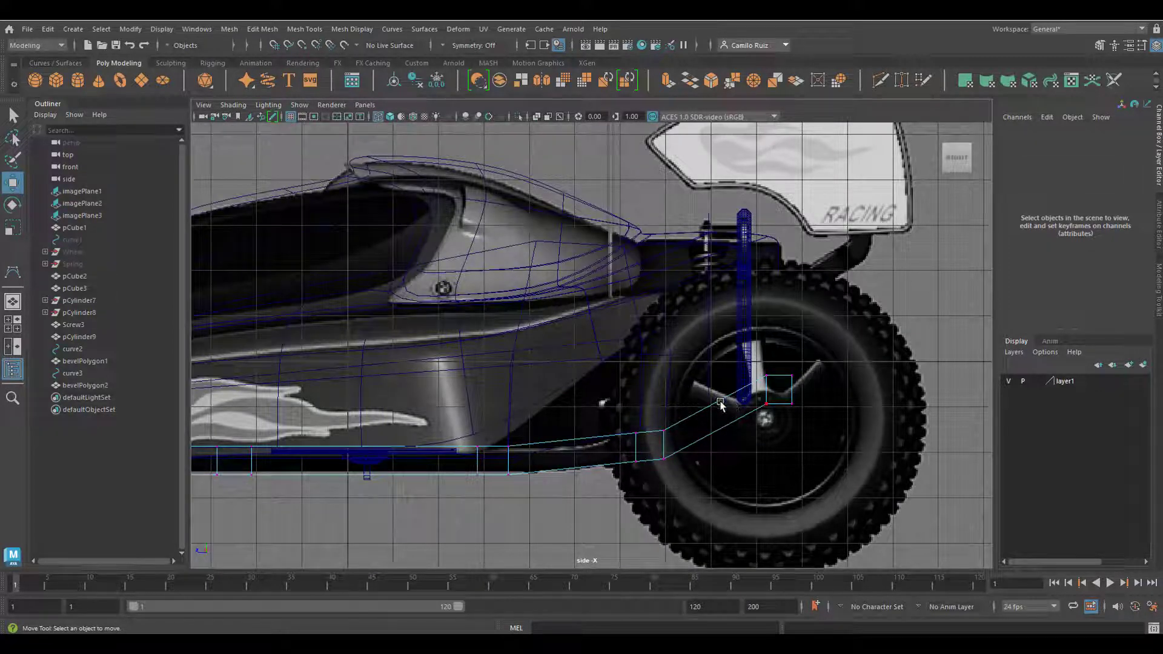
- Try to raise the chassis frame's rear vertices and shift them backward past the rear tower's foot
left_click_drag(622, 337, 835, 502)
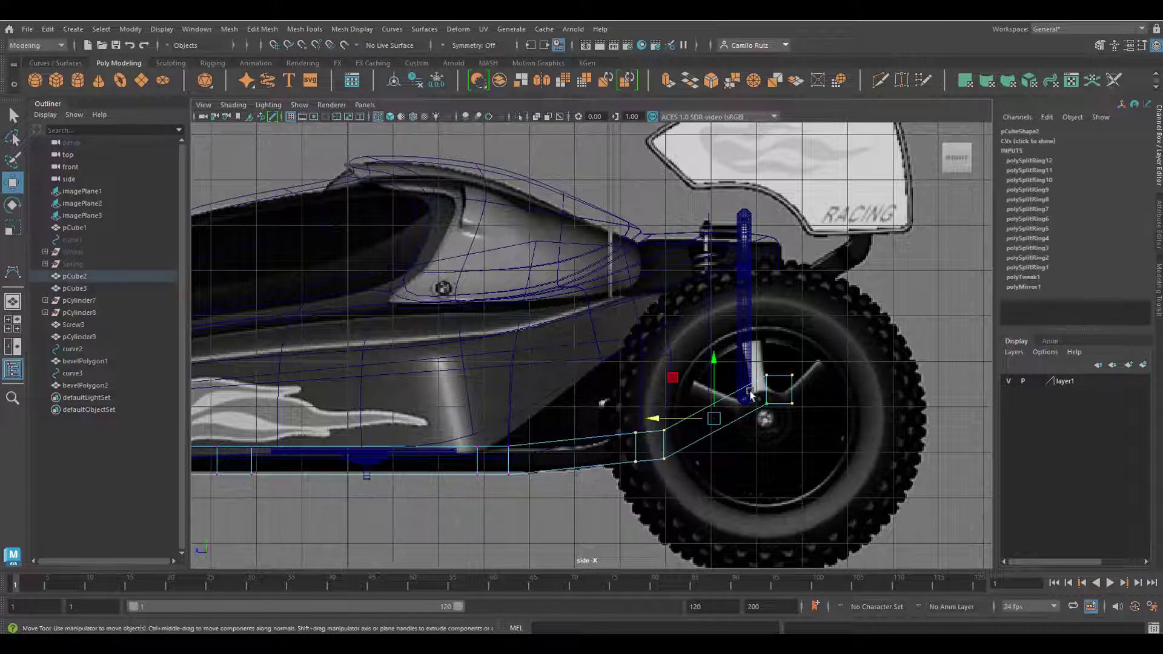
left_click_drag(714, 367, 714, 337)
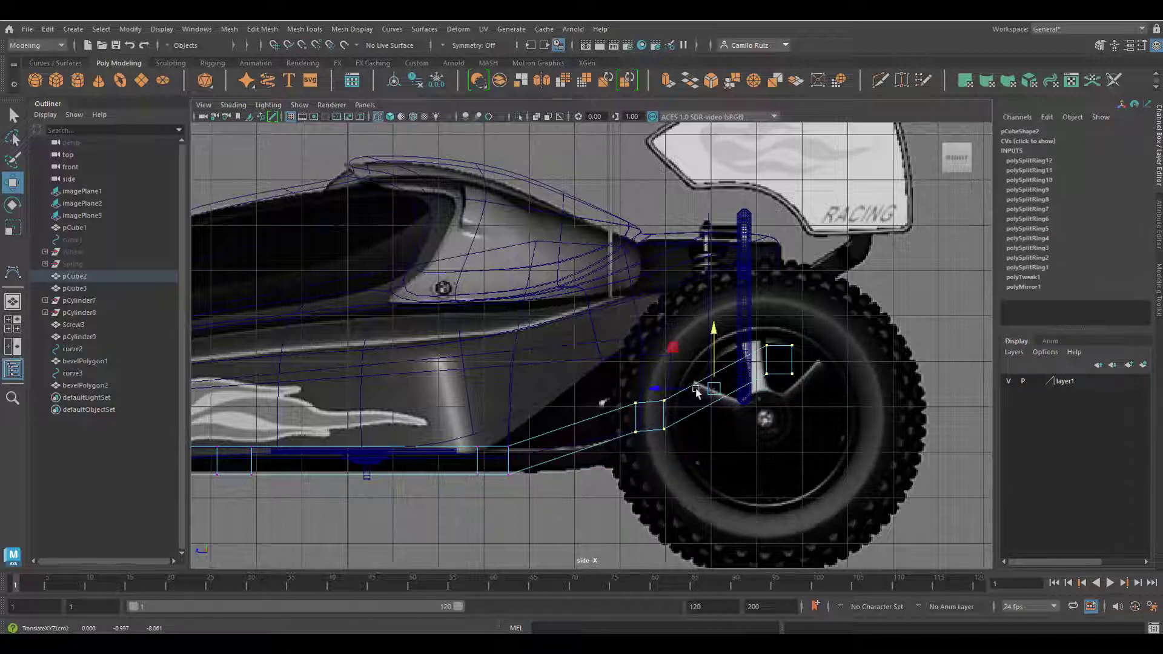
left_click_drag(656, 393, 763, 386)
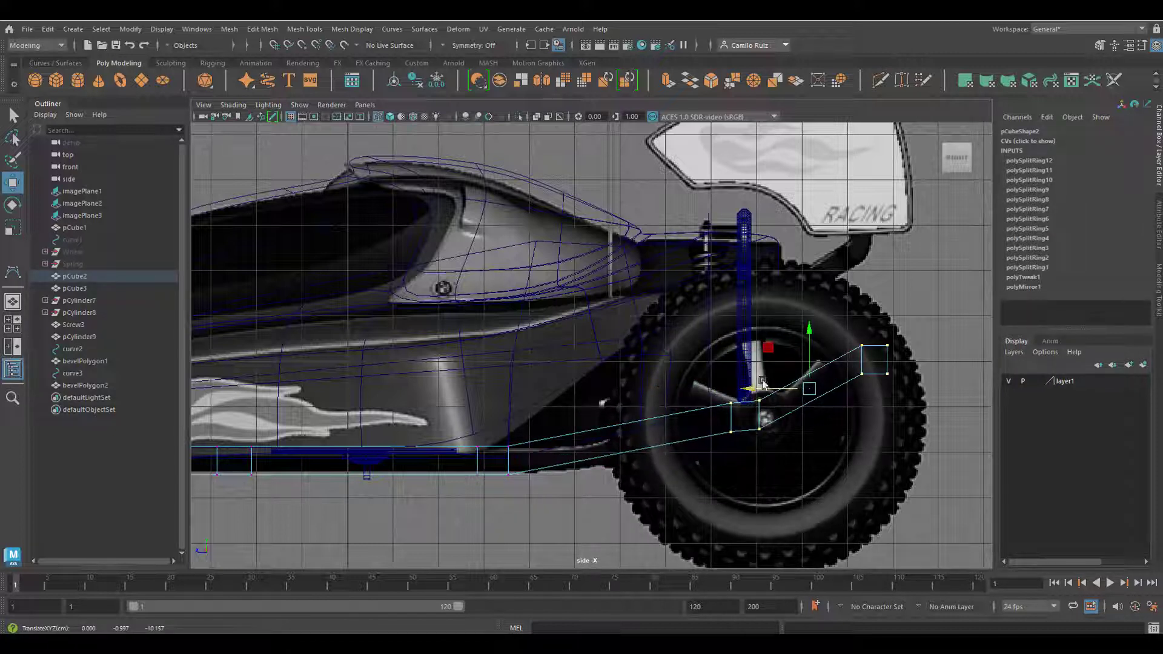
left_click_drag(808, 336, 809, 313)
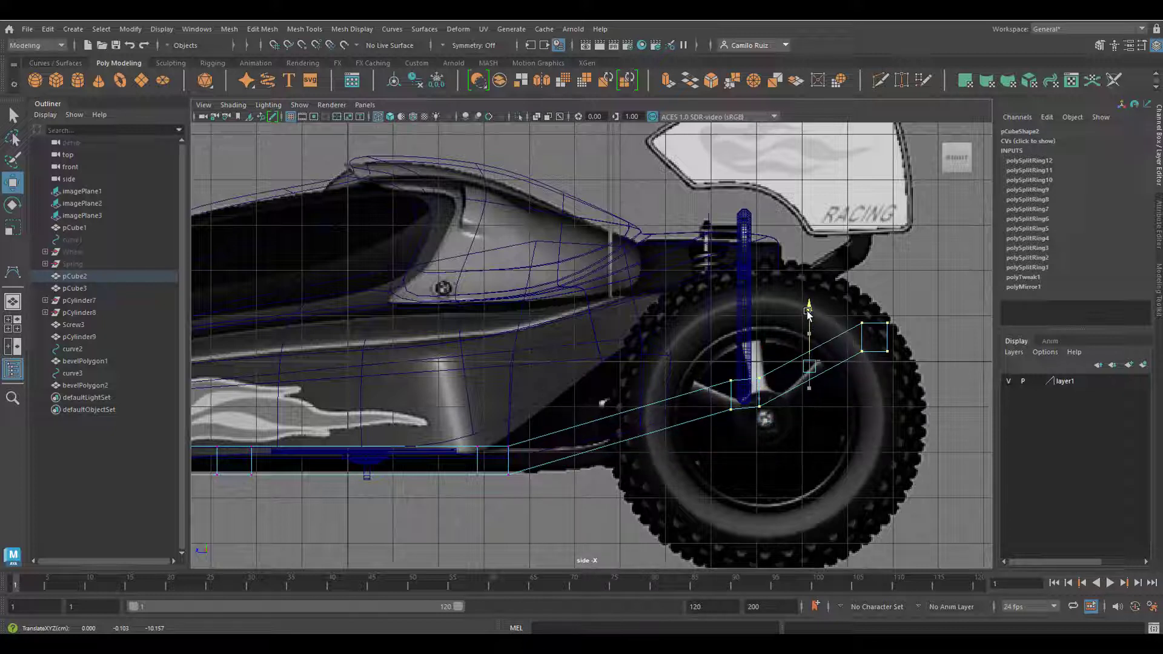
key("ctrl+z")
key("ctrl+z")
key("ctrl+z")
- Move the frame's rearmost block of vertices and the lower bend vertices slightly forward in the side view
left_click_drag(757, 346, 813, 413)
left_click_drag(745, 389, 621, 477)
left_click_drag(608, 447, 592, 448)
left_click_drag(633, 392, 634, 391)
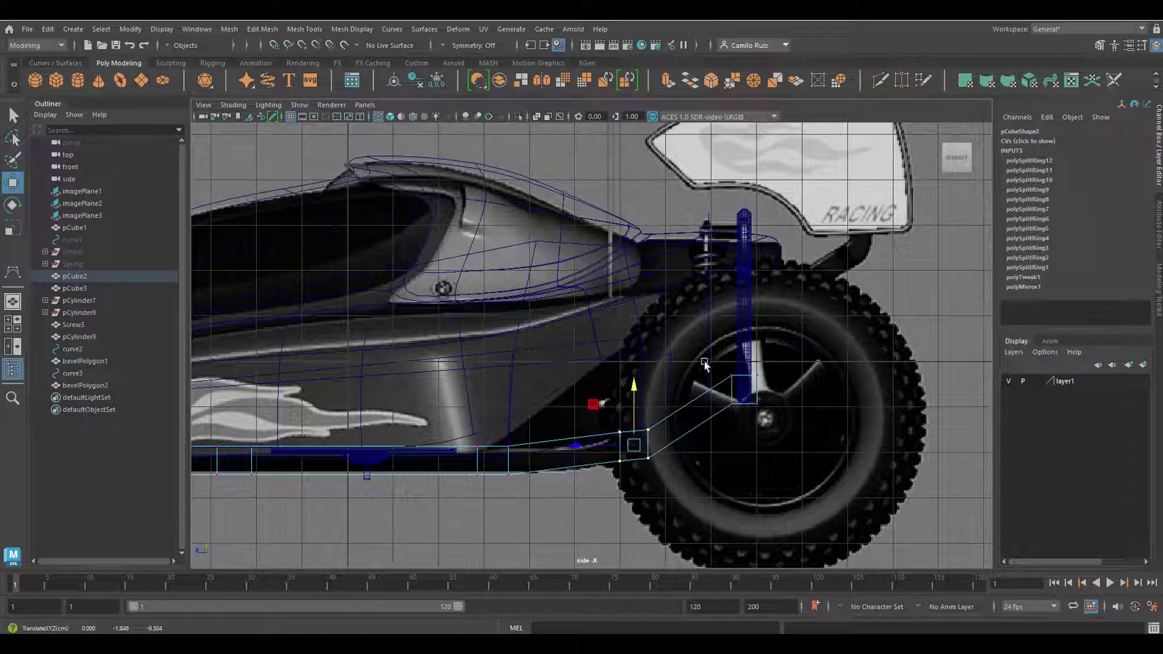
- Shift all rear frame vertices backward and up so the bend sits at the rear tower's foot
left_click_drag(704, 363, 778, 419)
left_click_drag(609, 345, 777, 512)
left_click_drag(651, 418, 782, 418)
left_click_drag(812, 363, 808, 309)
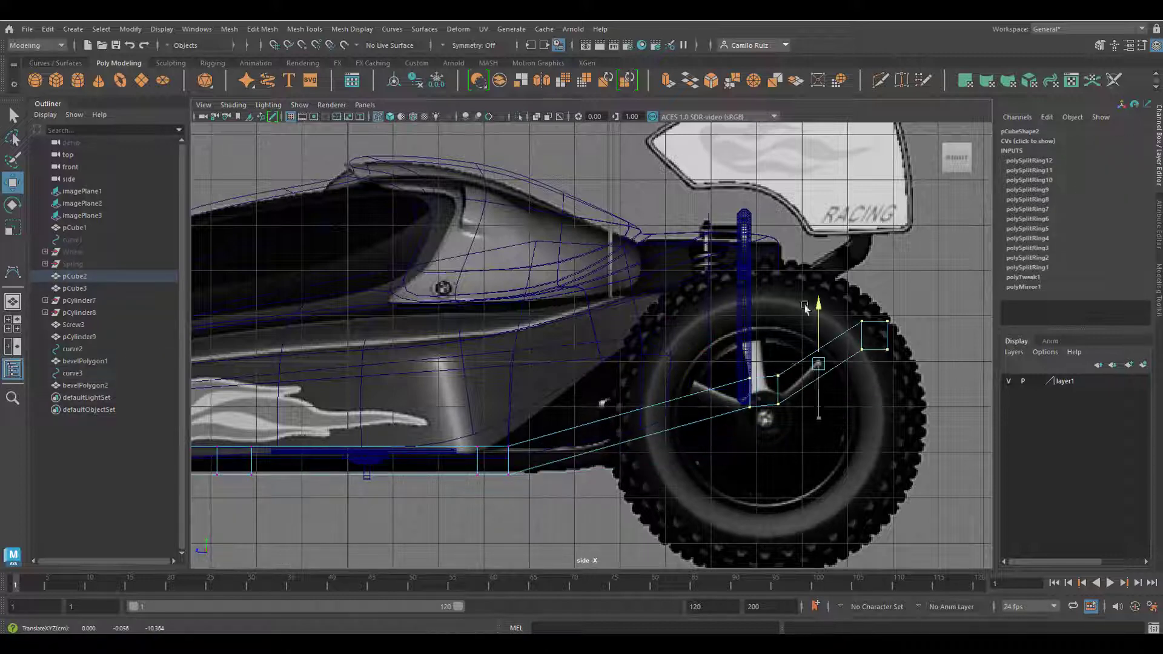
left_click_drag(757, 362, 737, 362)
- Move the frame's rearmost end vertices forward and raise them above the tower's foot to steepen the last section
left_click_drag(800, 304, 887, 380)
left_click_drag(796, 344, 748, 344)
left_click_drag(807, 285, 808, 243)
- Move the frame vertices where the flat floor ends rearward and nudge the tower-foot vertices slightly forward
middle_click_drag(626, 441, 690, 493)
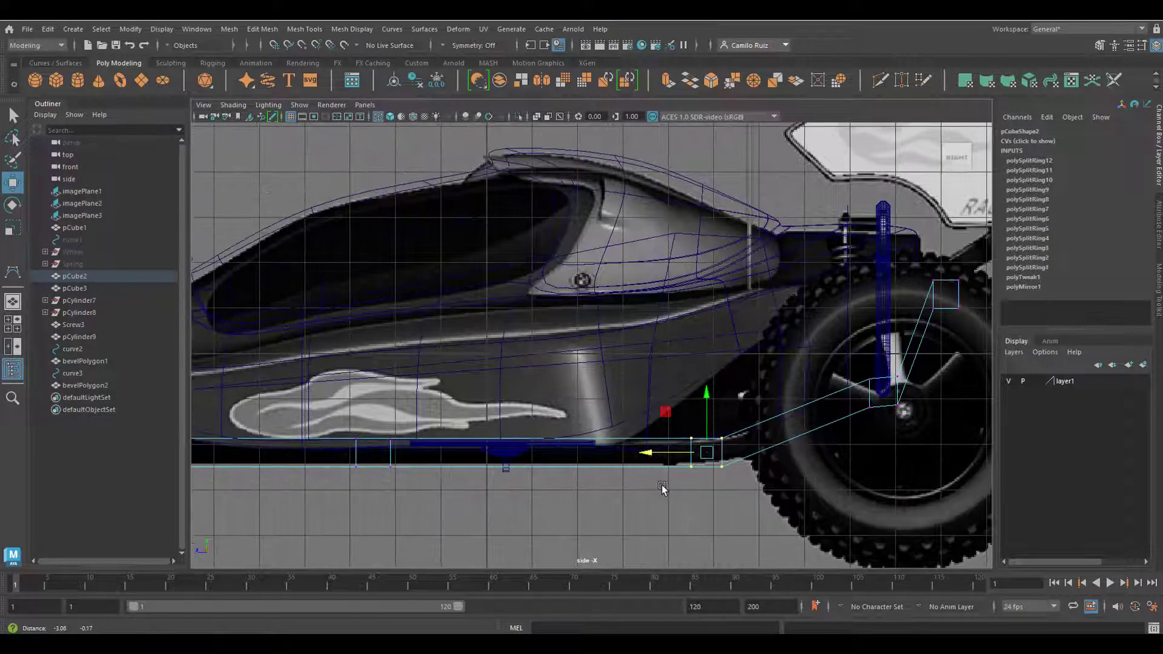
scroll(727, 487, "down", 5)
scroll(896, 374, "up", 3)
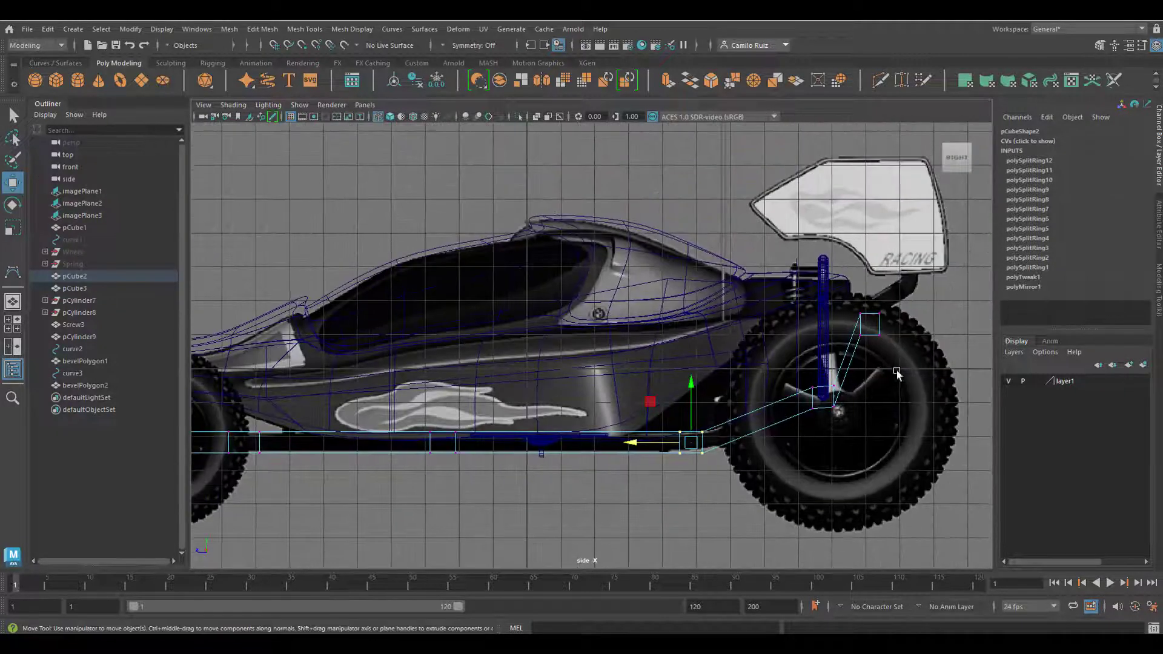
left_click(833, 387)
left_click_drag(825, 373, 842, 419)
left_click_drag(786, 396, 784, 396)
- Move the front vertices of the frame's raised end block forward and lower them to form a sloped section
left_click_drag(849, 301, 869, 347)
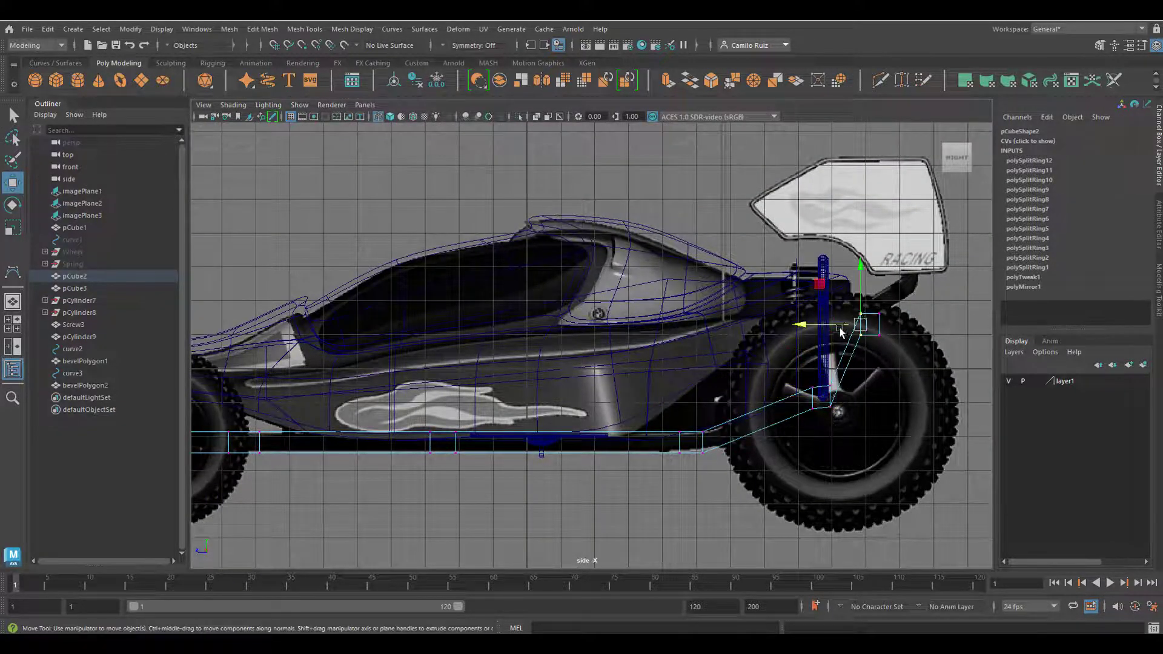
middle_click_drag(841, 331, 696, 393, "alt")
scroll(697, 394, "up", 2)
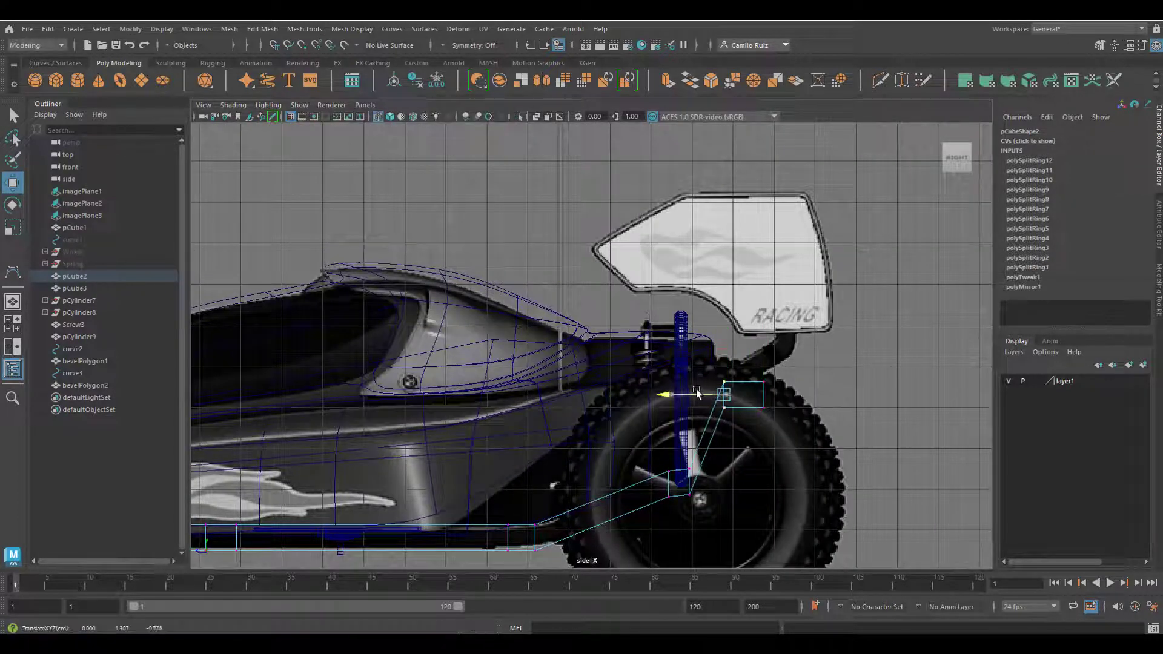
left_click_drag(697, 392, 705, 393)
left_click_drag(732, 342, 732, 360)
- Rotate the front vertices of the raised end block and the tower-foot vertices to follow the frame's slope
key("F8")
right_click_drag(730, 413, 706, 404)
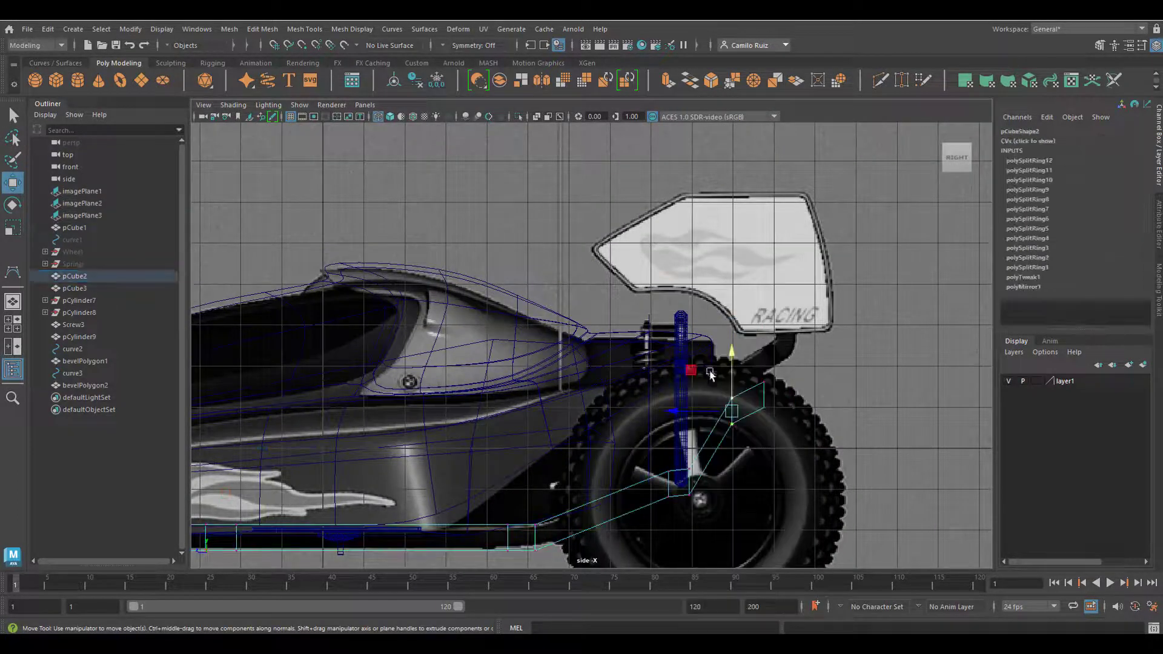
key("e")
left_click_drag(709, 511, 672, 450)
left_click_drag(645, 449, 642, 465)
left_click_drag(682, 507, 685, 512)
key("ctrl+z")
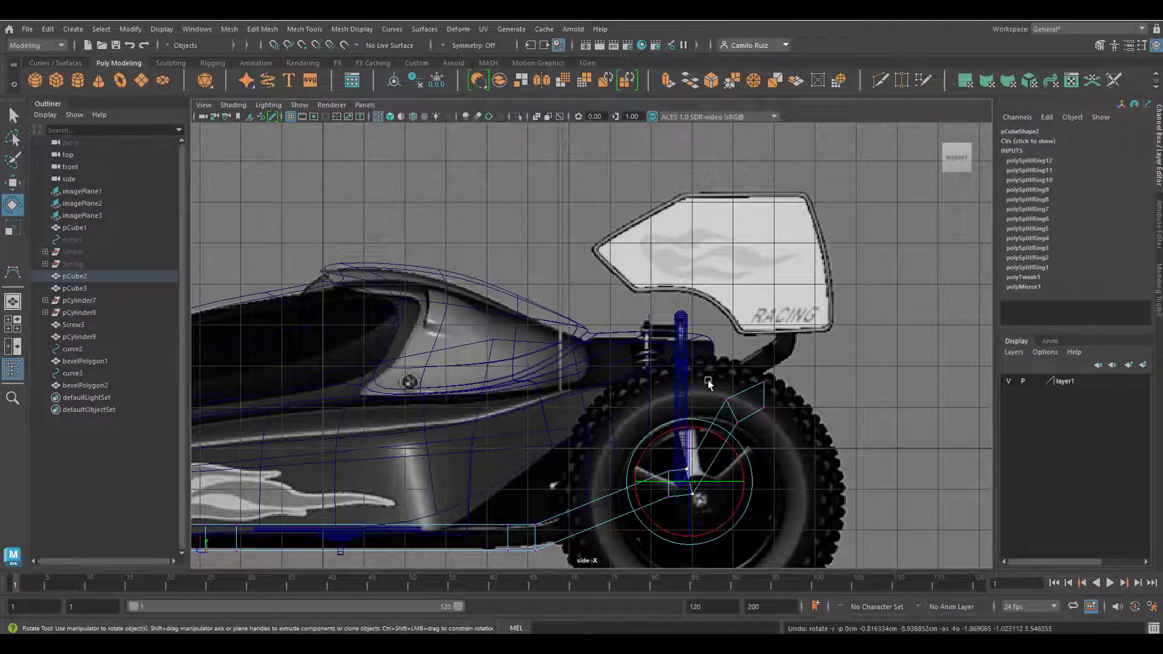
left_click_drag(708, 382, 734, 413)
left_click(842, 287)
- Check the rear frame in perspective and put pCube2 back into vertex editing
key("space")
key("space")
left_click_drag(844, 278, 838, 319, "alt")
left_click(740, 407)
left_click_drag(739, 408, 731, 407, "alt")
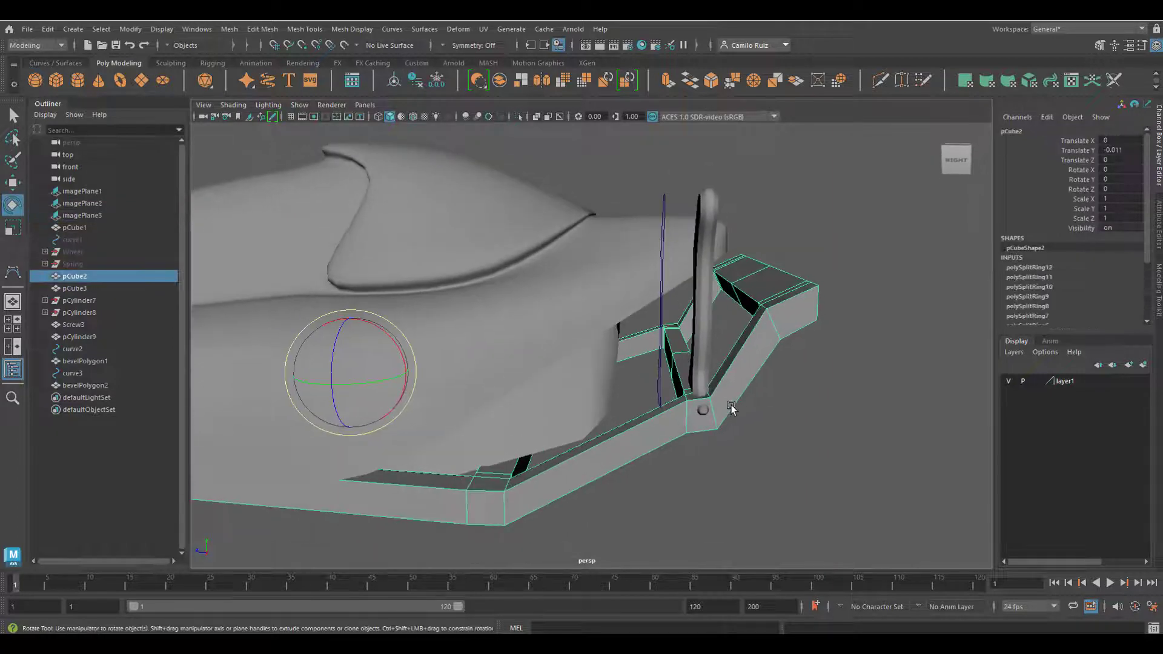
left_click_drag(707, 338, 734, 350, "alt")
right_click_drag(755, 435, 714, 424)
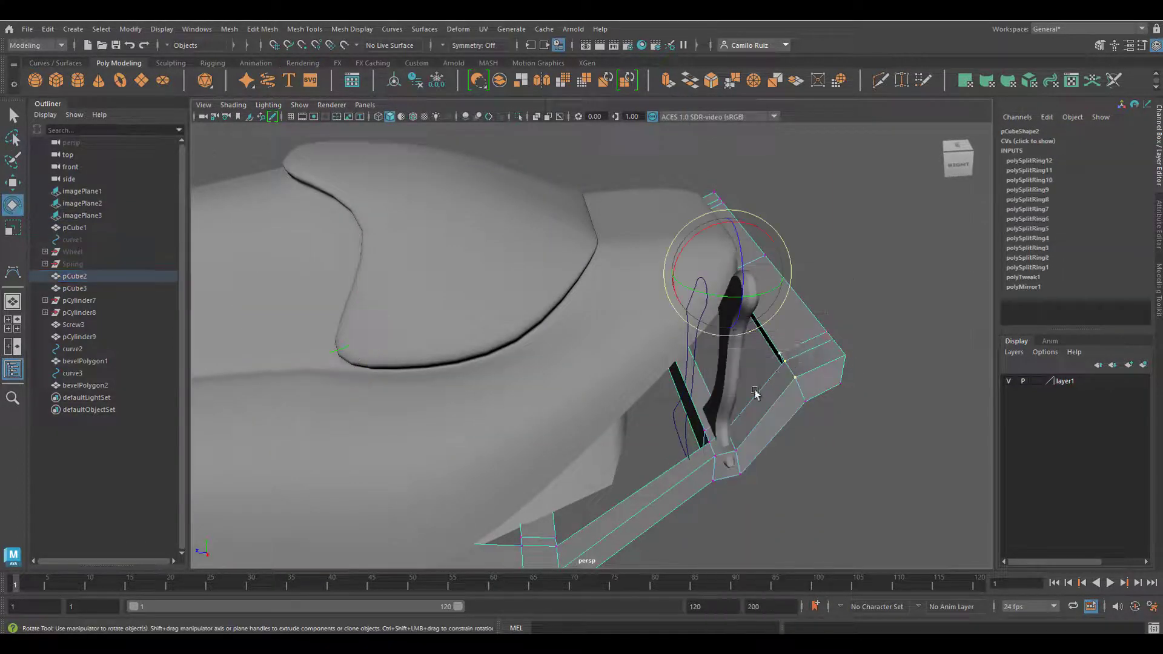
- Scale the frame's vertex row at the rear tower outward along X in the top view, then its inner vertices by 1.05
key("space")
key("space")
middle_click_drag(447, 381, 364, 545, "alt")
scroll(368, 342, "up", 2)
left_click_drag(327, 327, 711, 384)
key("r")
left_click_drag(558, 346, 563, 345)
scroll(529, 392, "up", 1)
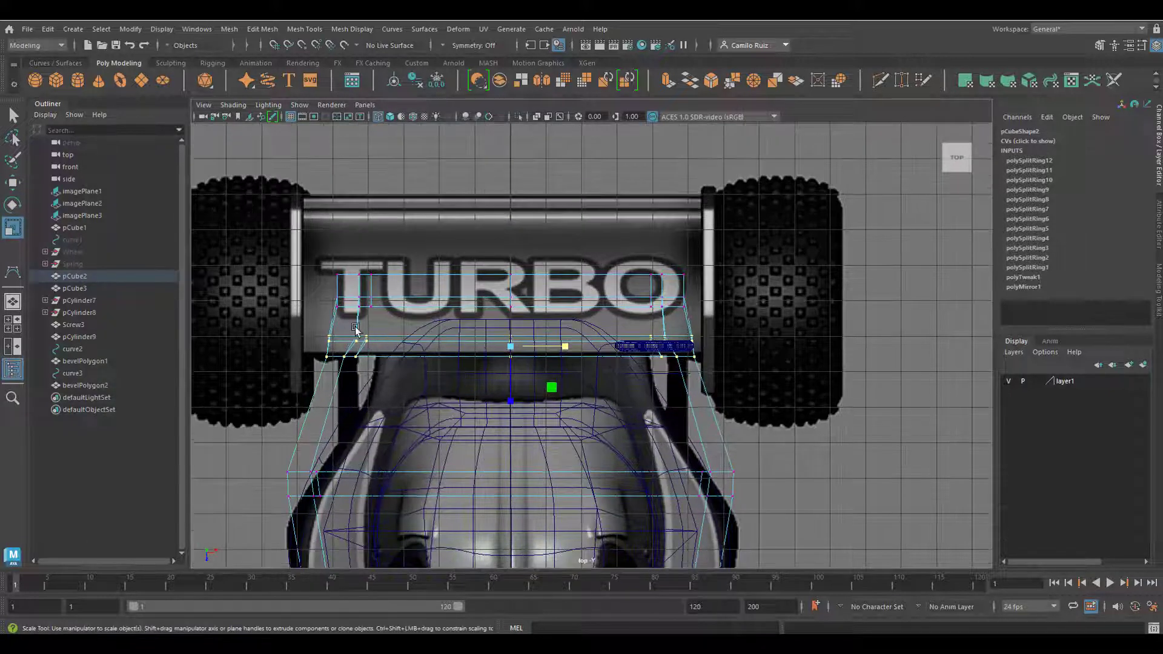
left_click_drag(378, 337, 676, 349)
left_click_drag(565, 339, 569, 340)
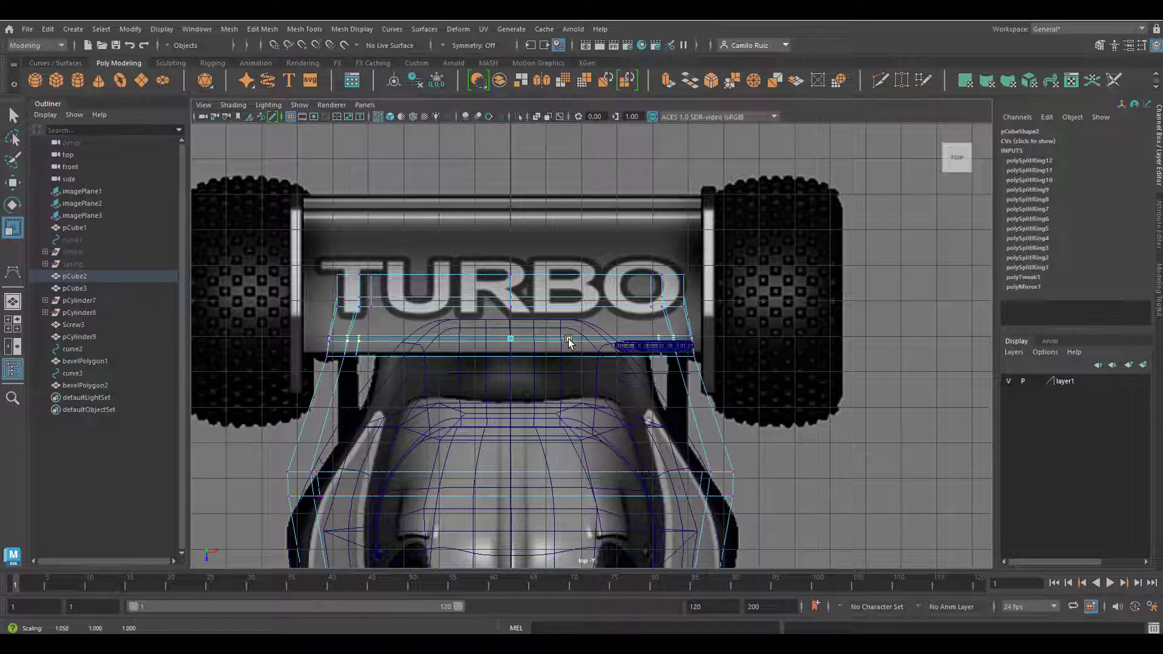
middle_click_drag(458, 461, 491, 384, "alt")
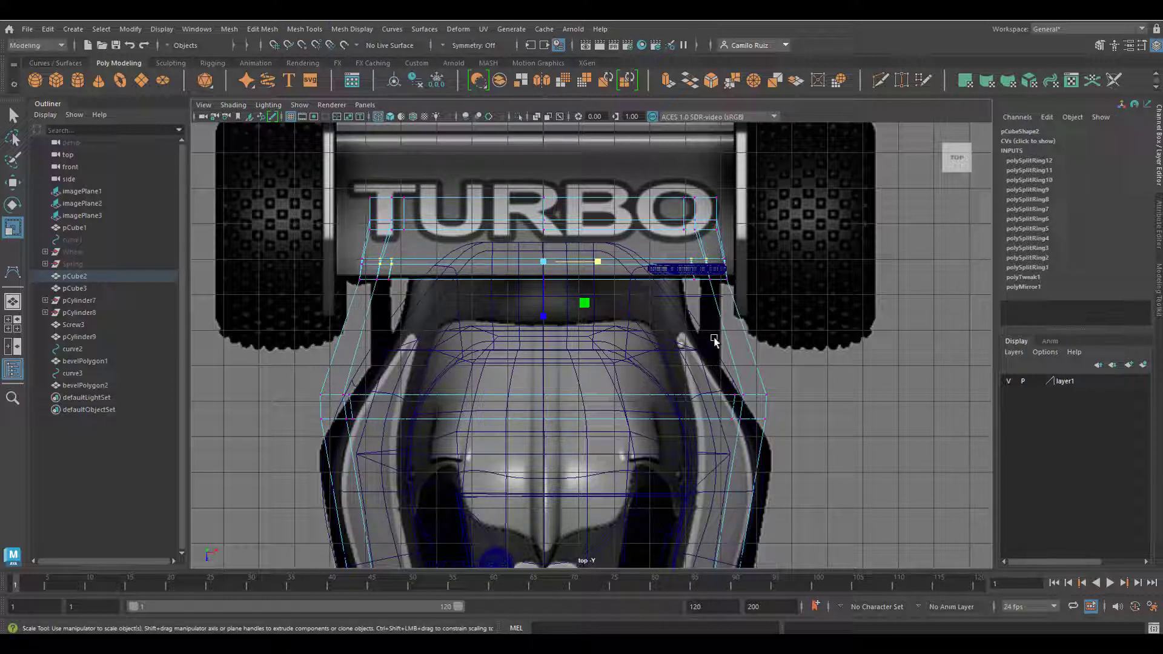
- Insert an edge loop across each of pCube2's two rear side rails, between the wide corner and the rear tower
left_click(230, 29)
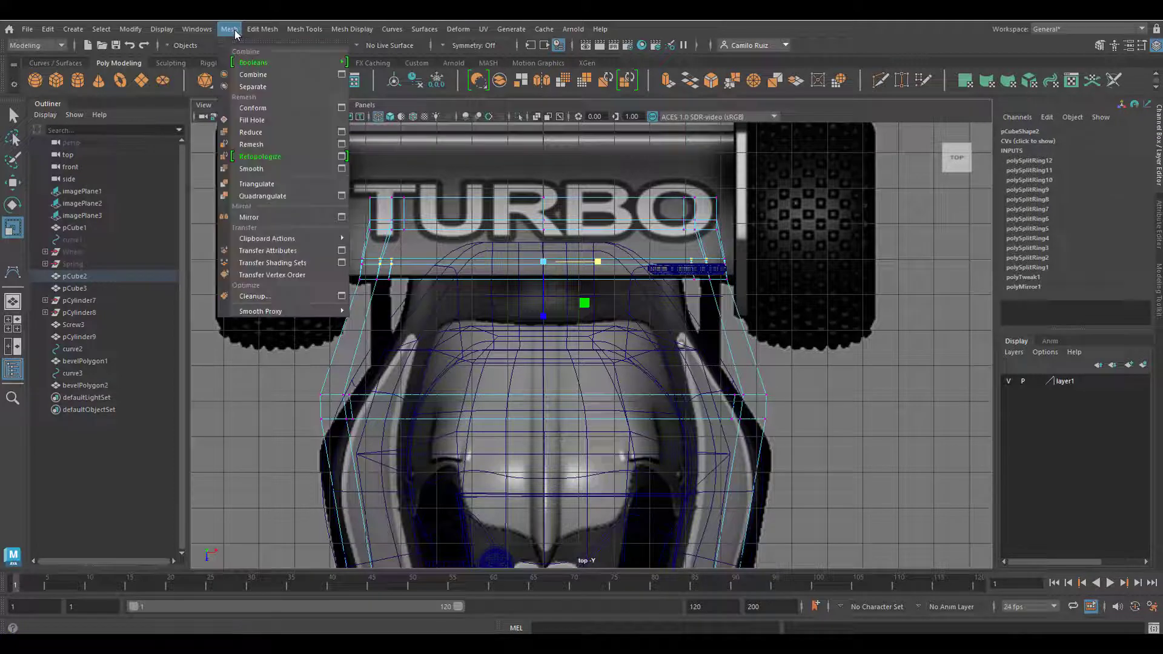
mouse_move(332, 33)
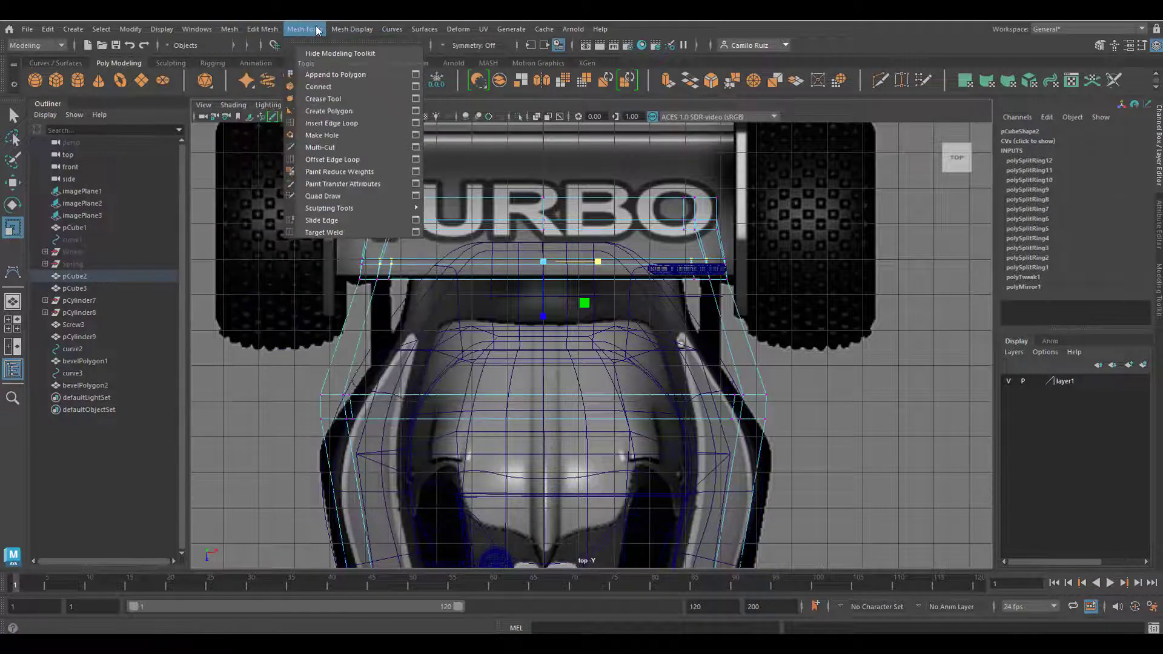
left_click(330, 133)
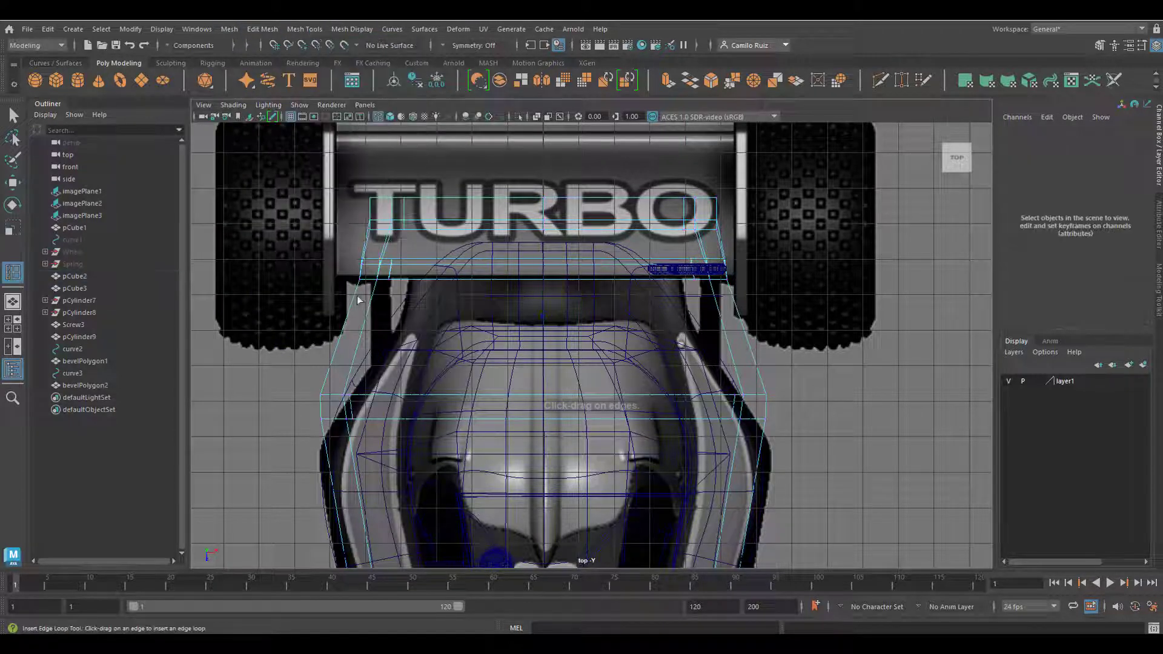
left_click(354, 361)
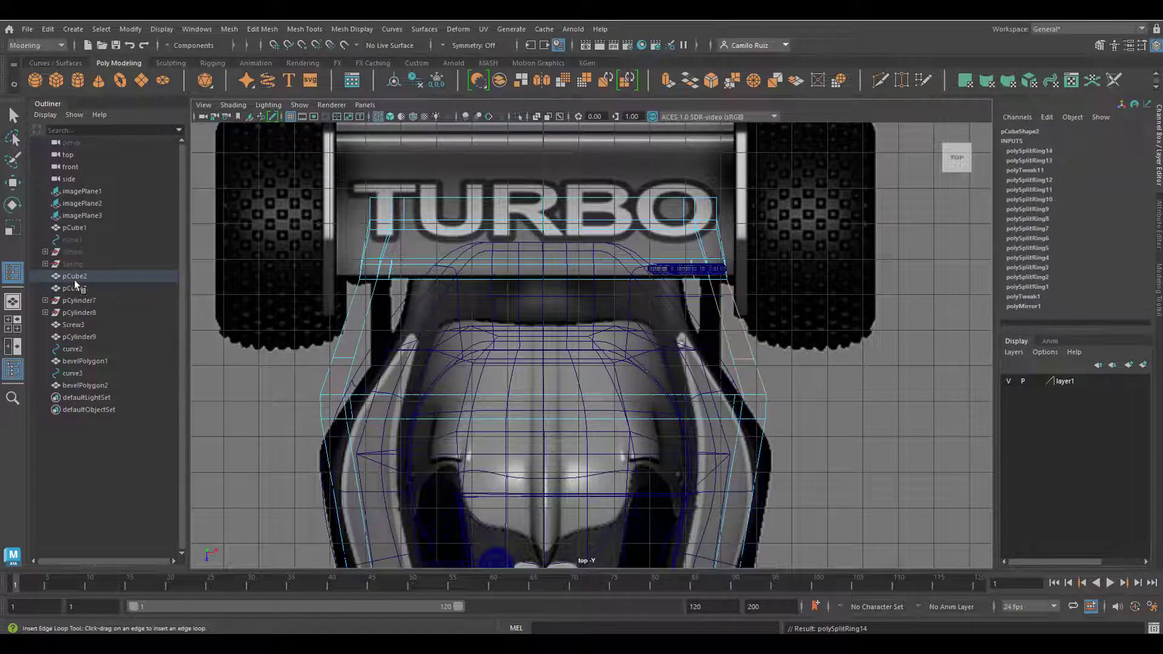
right_click_drag(346, 361, 386, 324)
left_click(291, 293)
left_click(690, 350)
left_click(736, 361)
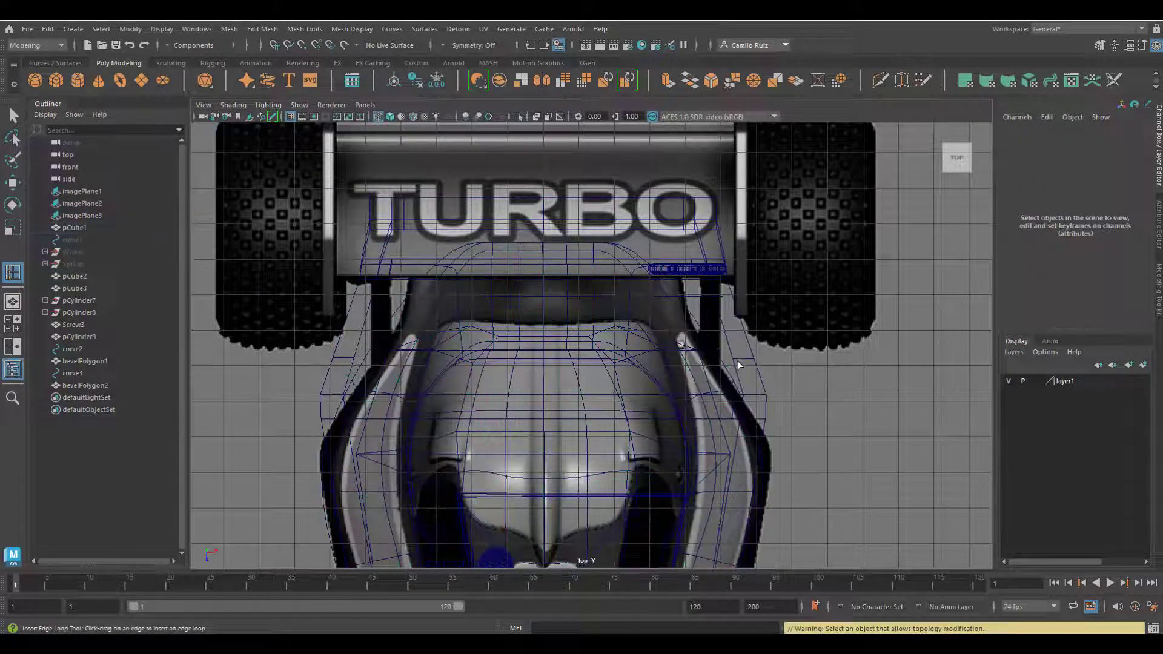
- Scale the vertices of the new edge loop on pCube2's rear side rails inward along X in the top view
right_click_drag(742, 361, 688, 295)
left_click(13, 116)
left_click_drag(281, 330, 795, 371)
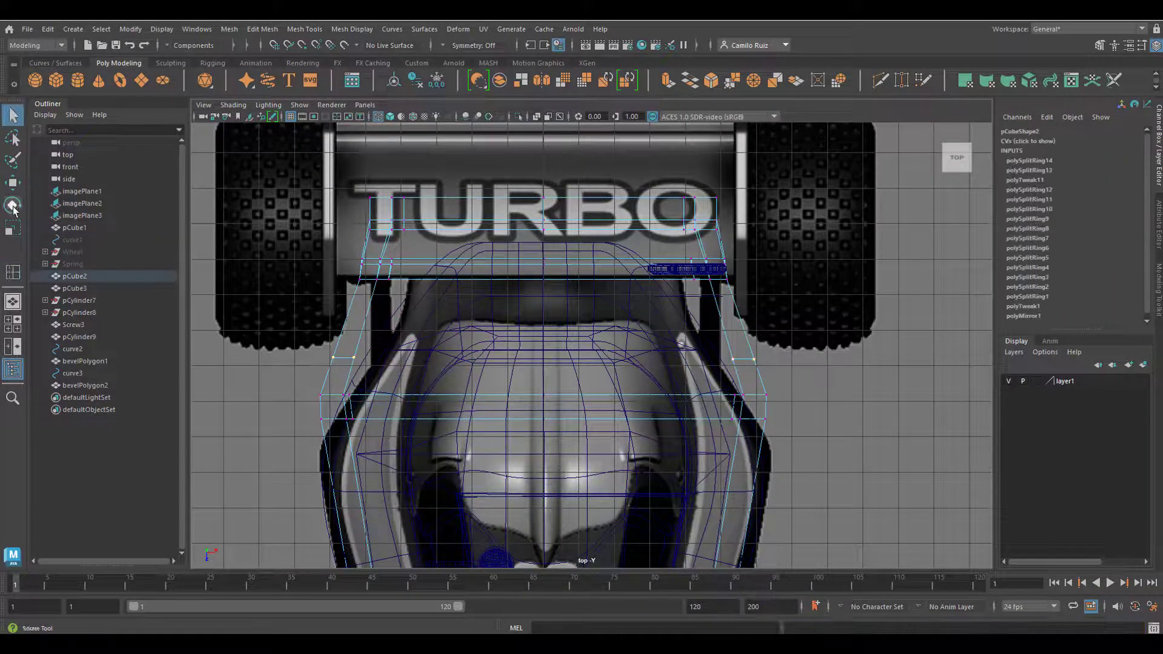
left_click(13, 227)
left_click_drag(598, 359, 591, 358)
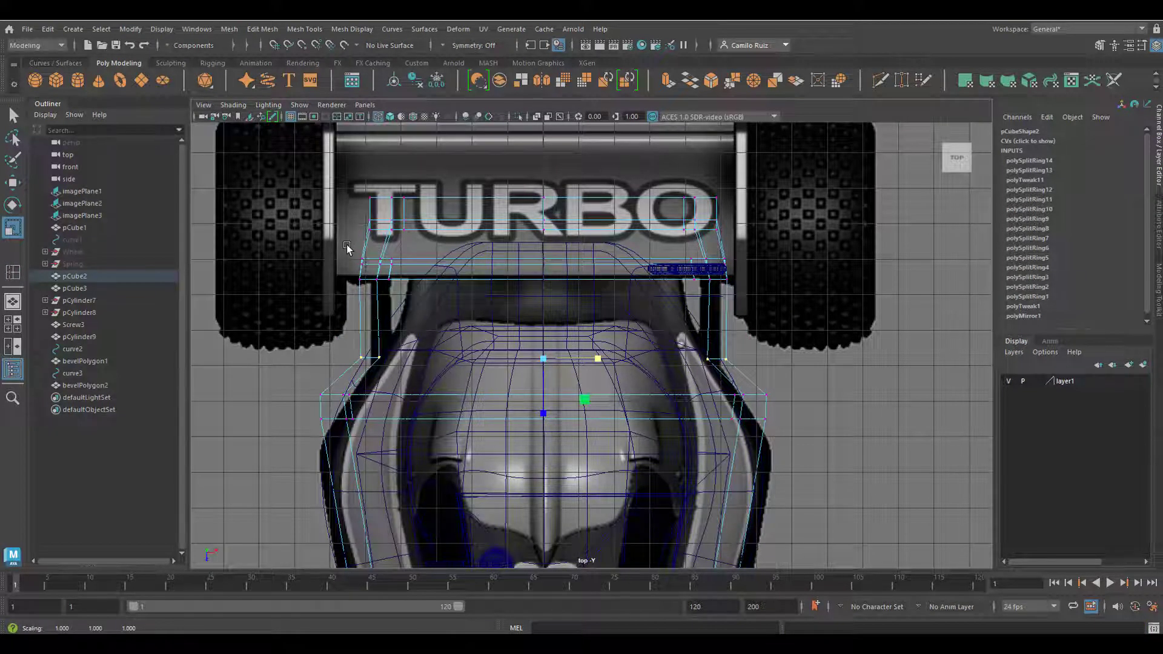
- Narrow the frame's vertex row at the rear tower along X, then the new loop's vertices again, to match the reference rails
double_click(599, 269)
left_click_drag(600, 269, 590, 268)
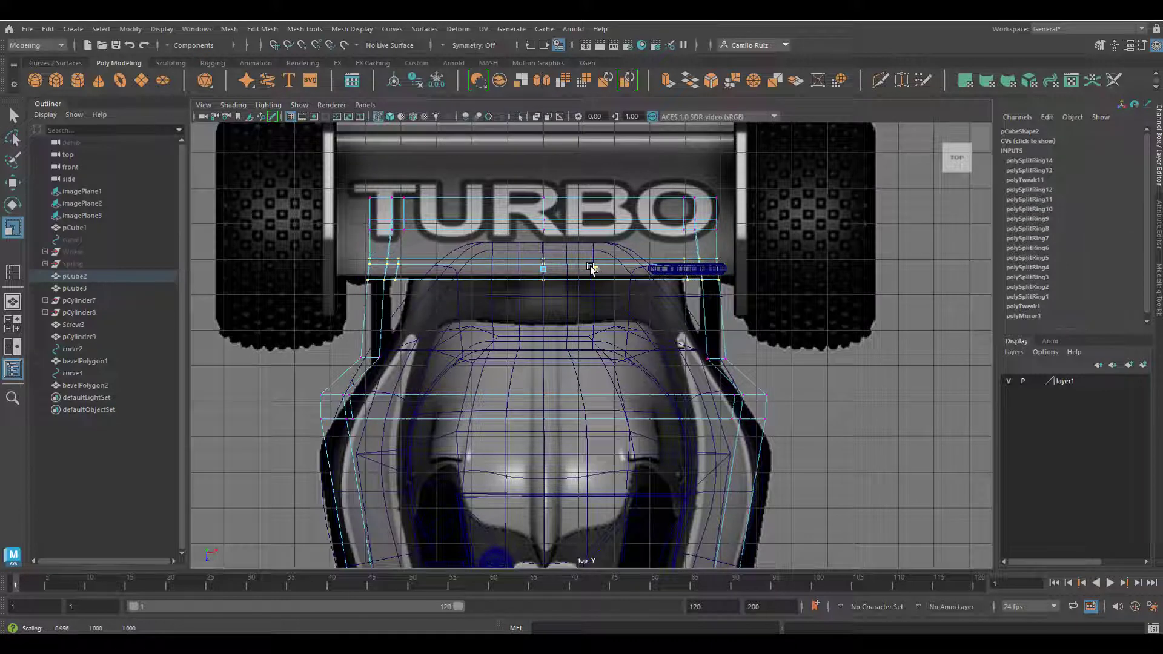
left_click_drag(344, 333, 755, 370)
left_click_drag(598, 359, 590, 358)
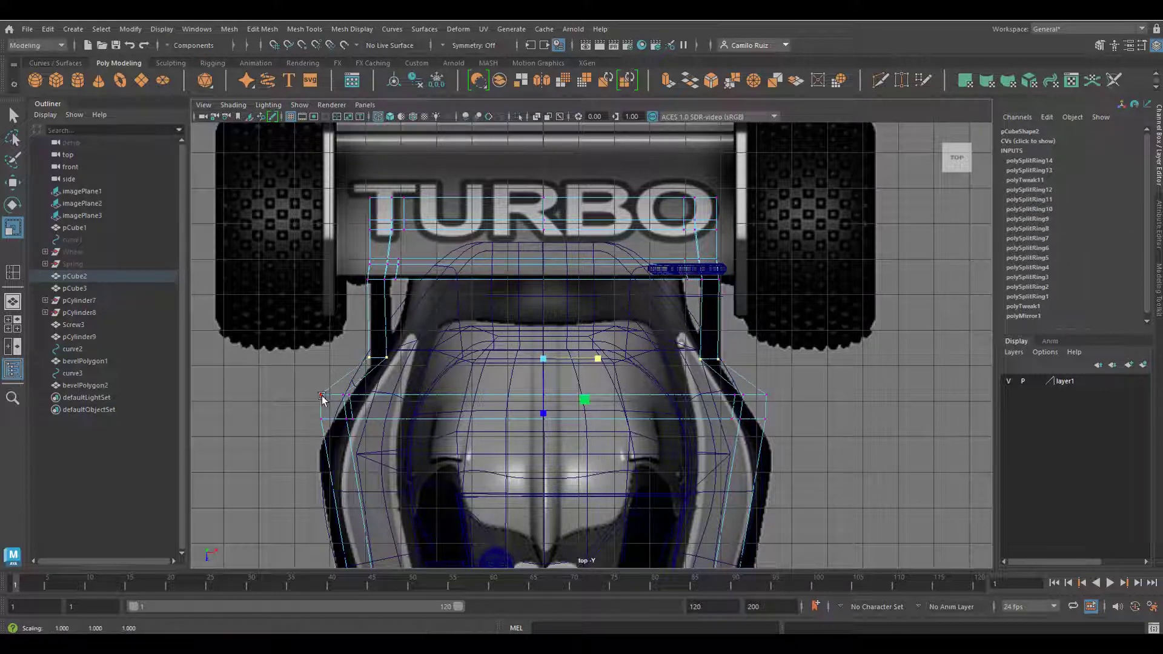
- Scale the rear vertex row of the frame's wide corners inward along X and move the row ahead of it forward to follow the reference
double_click(597, 393)
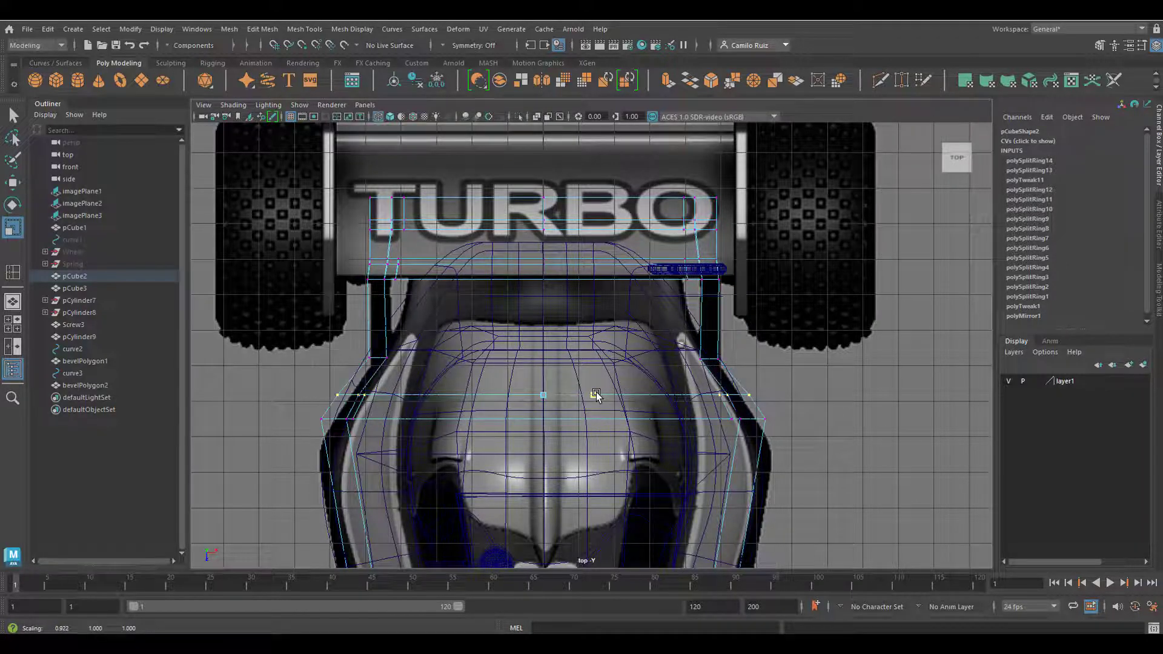
key("w")
left_click_drag(544, 459, 550, 511)
key("ctrl+z")
key("r")
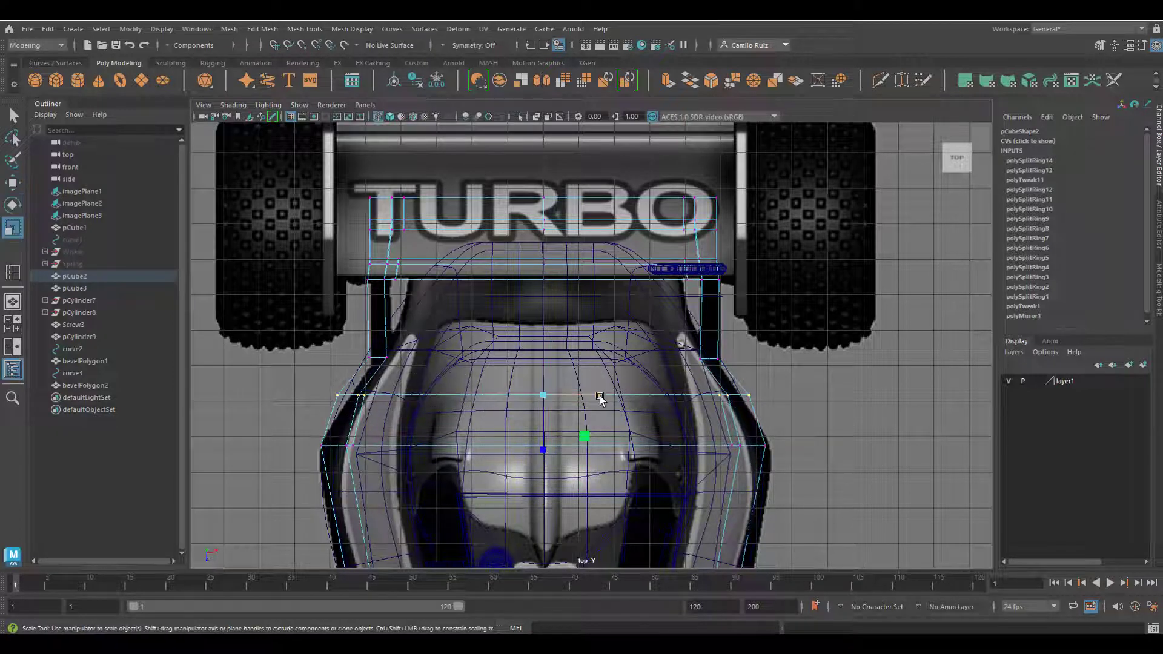
middle_click_drag(599, 394, 596, 394)
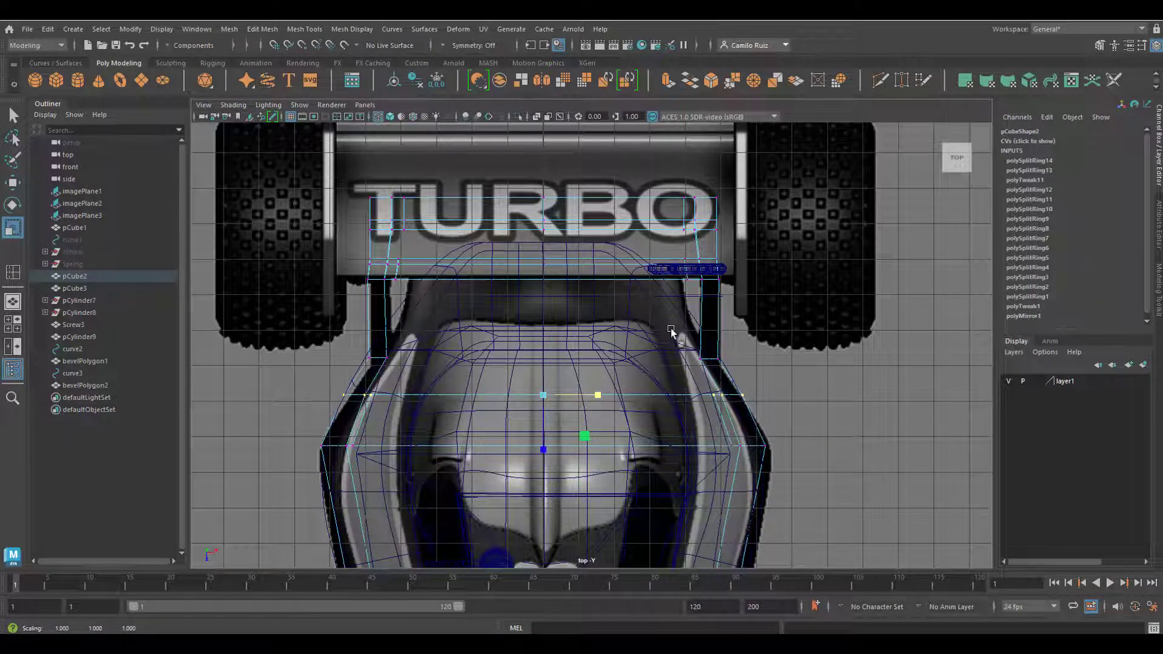
- Move the rear tower bevelPolygon2 to Translate X -0.383 and Translate Z -0.555 in the perspective view
key("space")
key("space")
left_click_drag(849, 399, 721, 301, "alt")
key("F8")
left_click(721, 301)
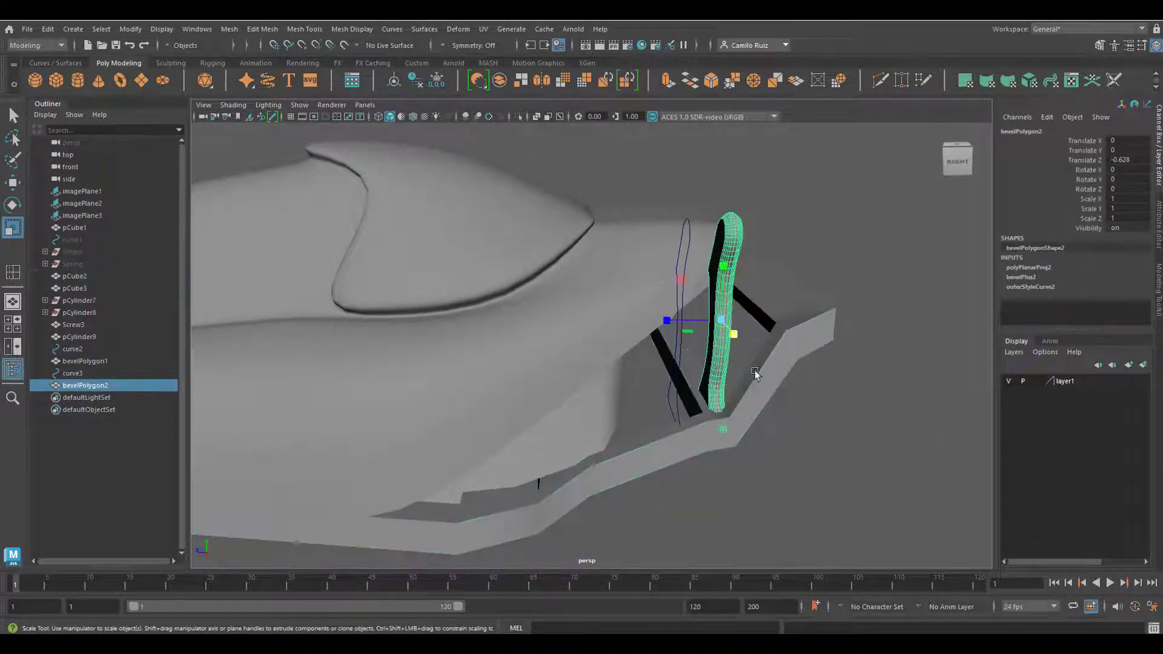
left_click_drag(755, 371, 630, 365, "alt")
key("ctrl+z")
key("w")
left_click_drag(630, 365, 638, 418, "alt")
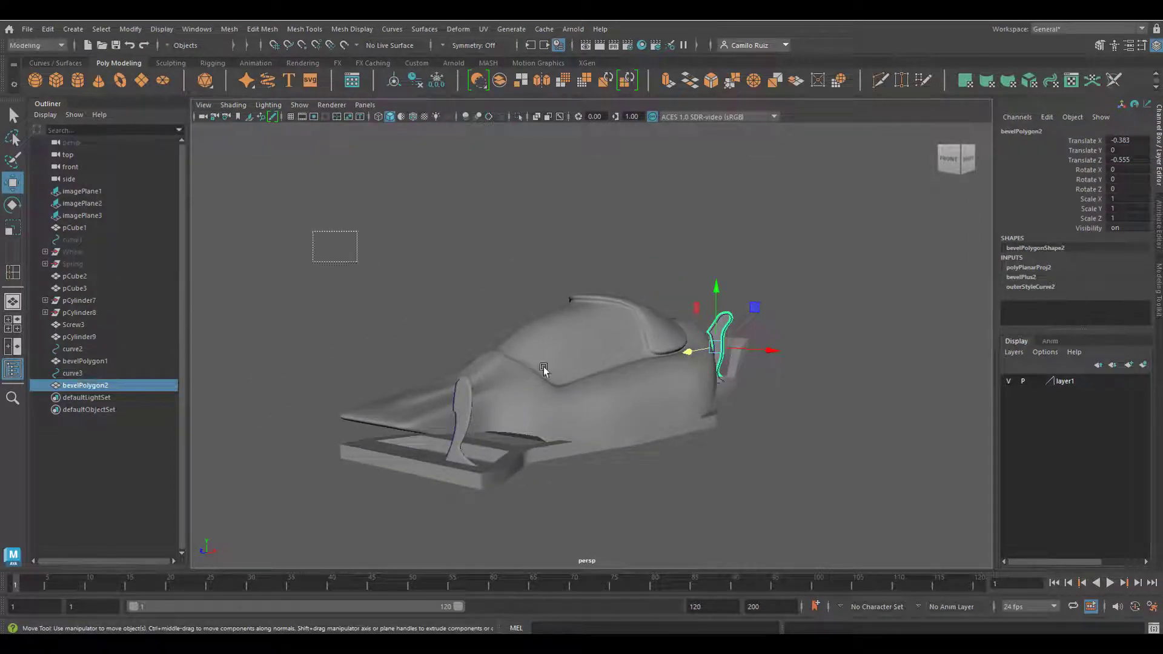
- Select both shock tower meshes, bevelPolygon1 and bevelPolygon2, and delete all construction history in the scene
left_click_drag(544, 370, 867, 526)
left_click(707, 472)
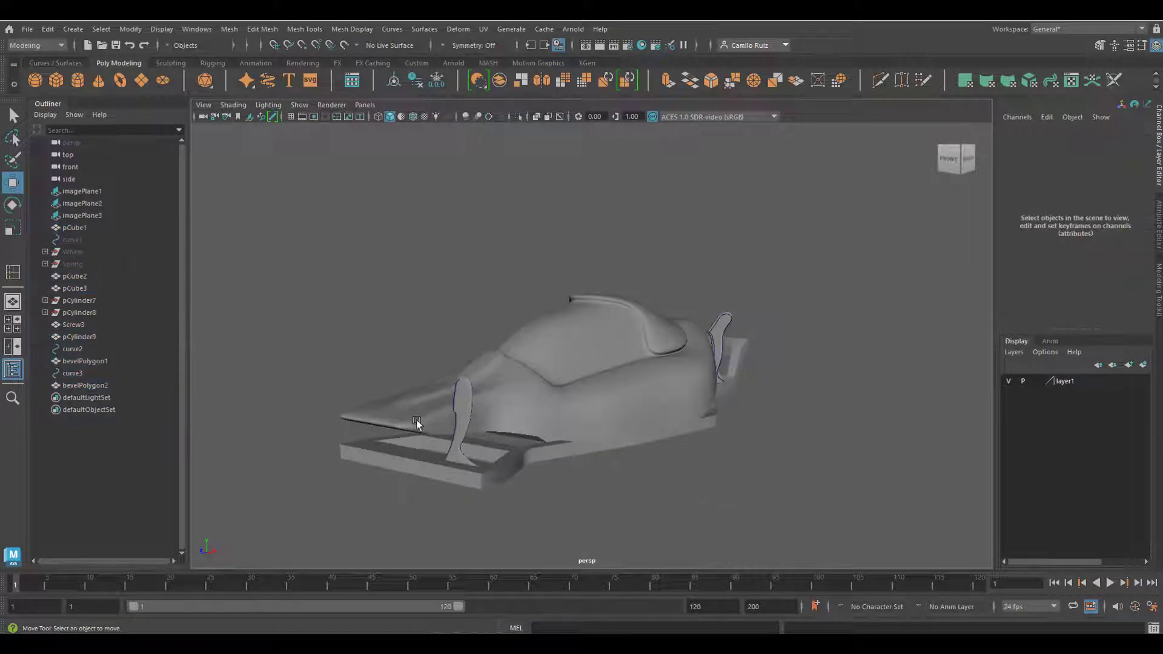
left_click(467, 398)
left_click(726, 326, "shift")
left_click_drag(761, 326, 700, 332, "alt")
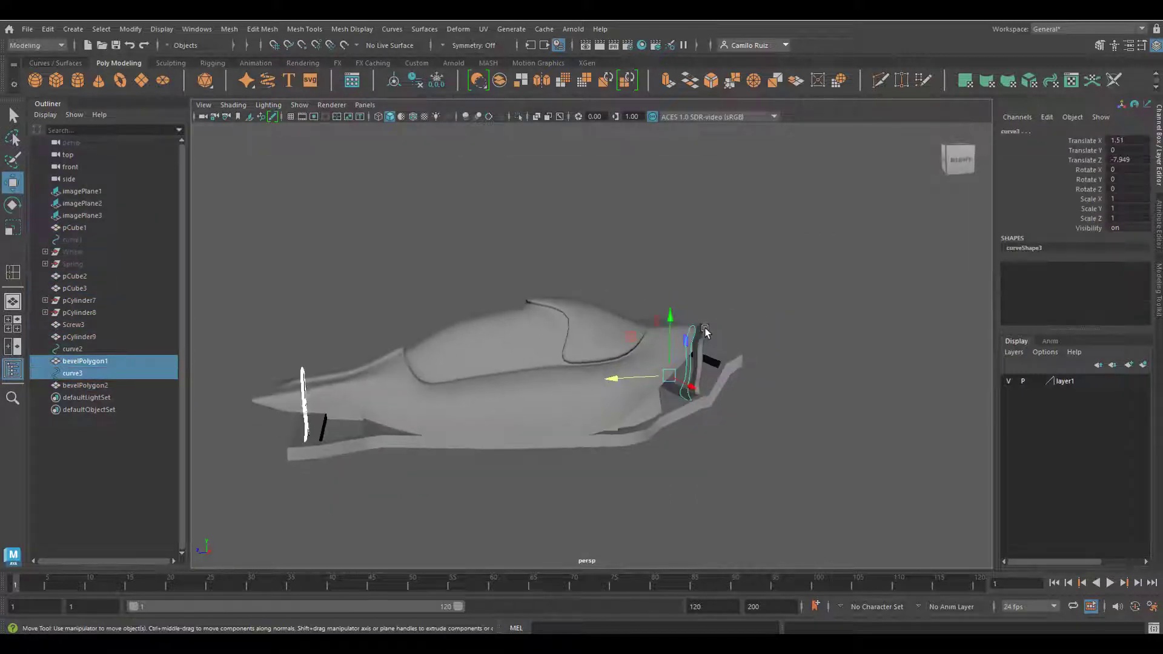
left_click(705, 333)
left_click(301, 375, "shift")
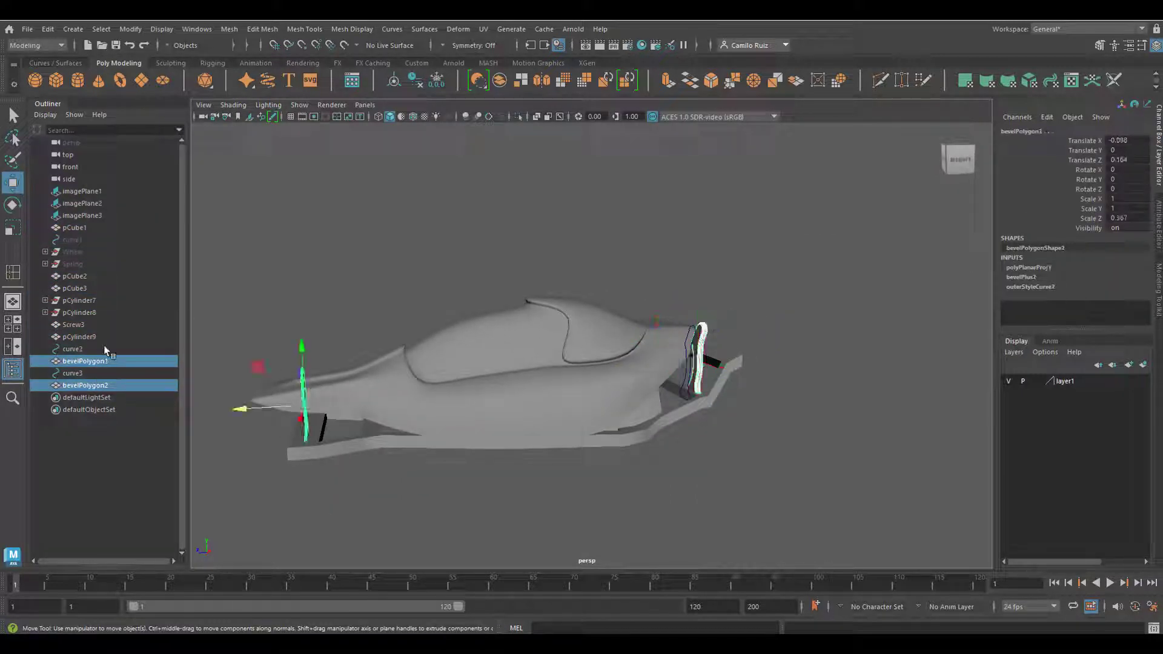
left_click(55, 30)
mouse_move(116, 186)
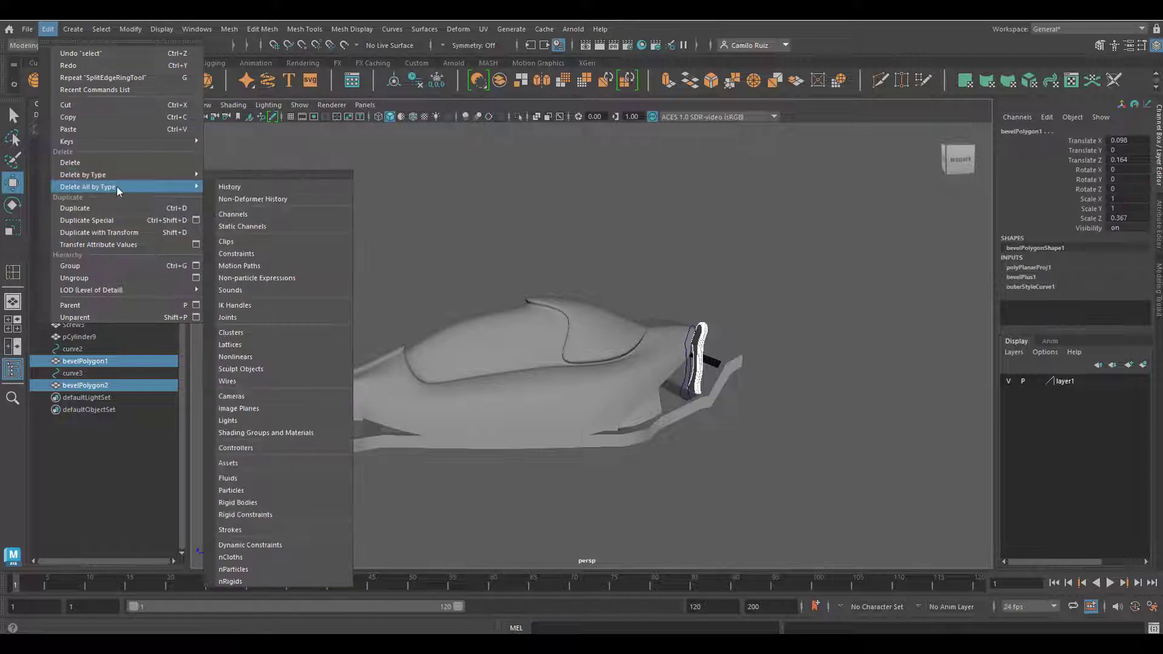
left_click(235, 187)
- Delete the leftover profile curves curve3 and curve2 of the shock towers
left_click(72, 349)
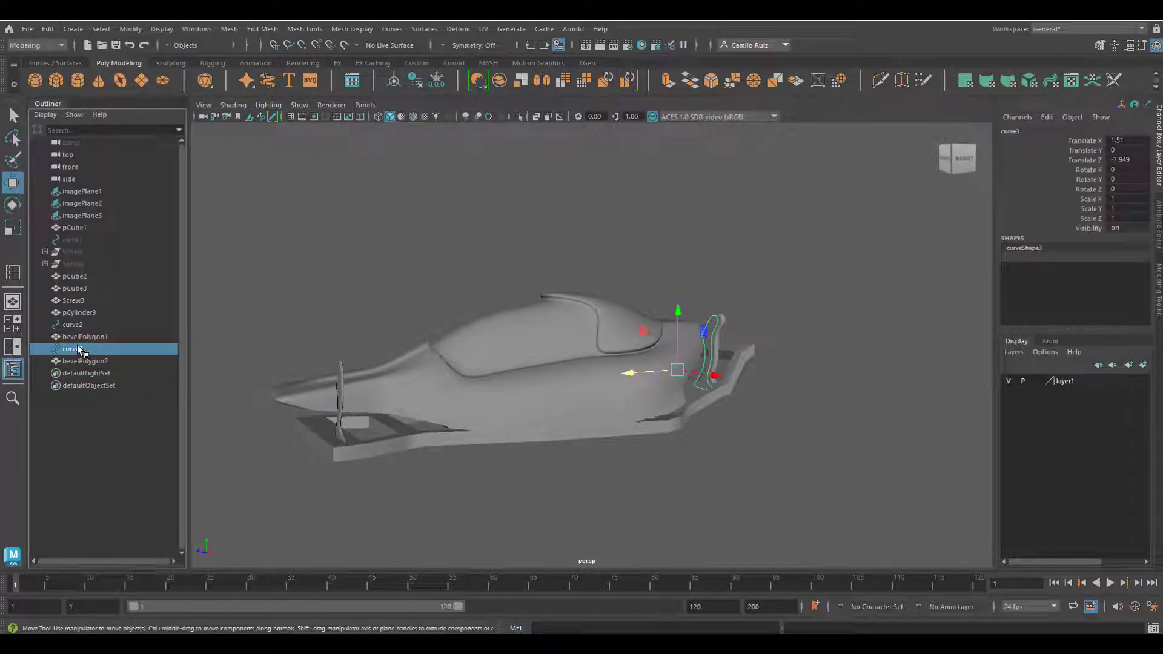
key("Delete")
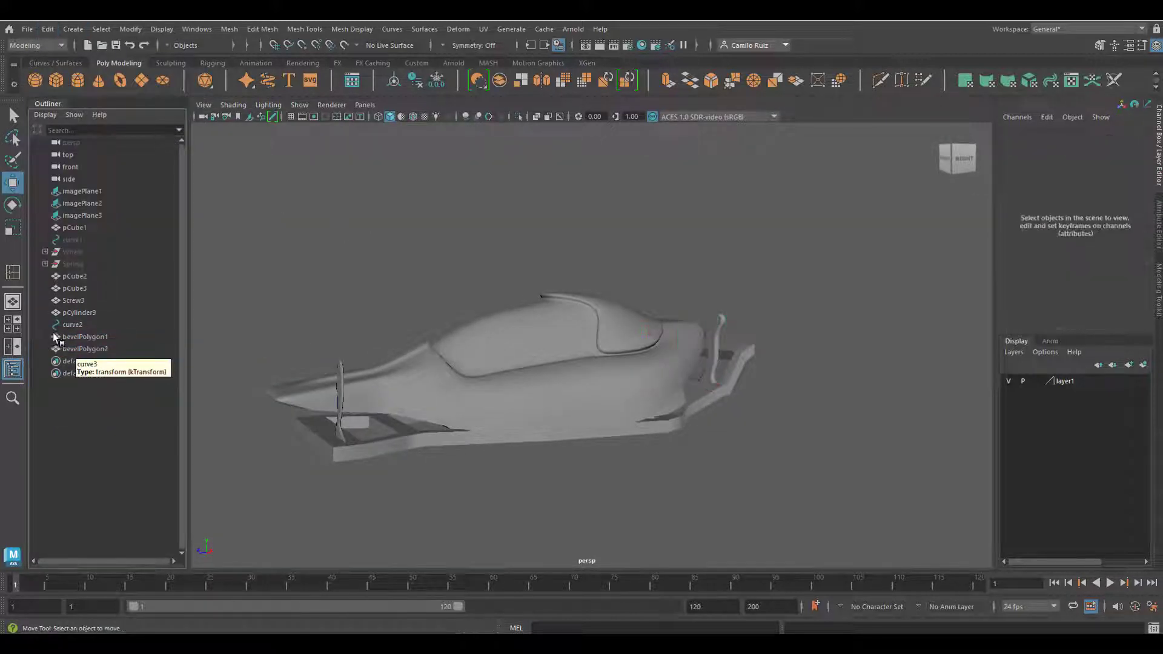
left_click(72, 324)
key("Delete")
left_click_drag(289, 311, 670, 337, "alt")
key("space")
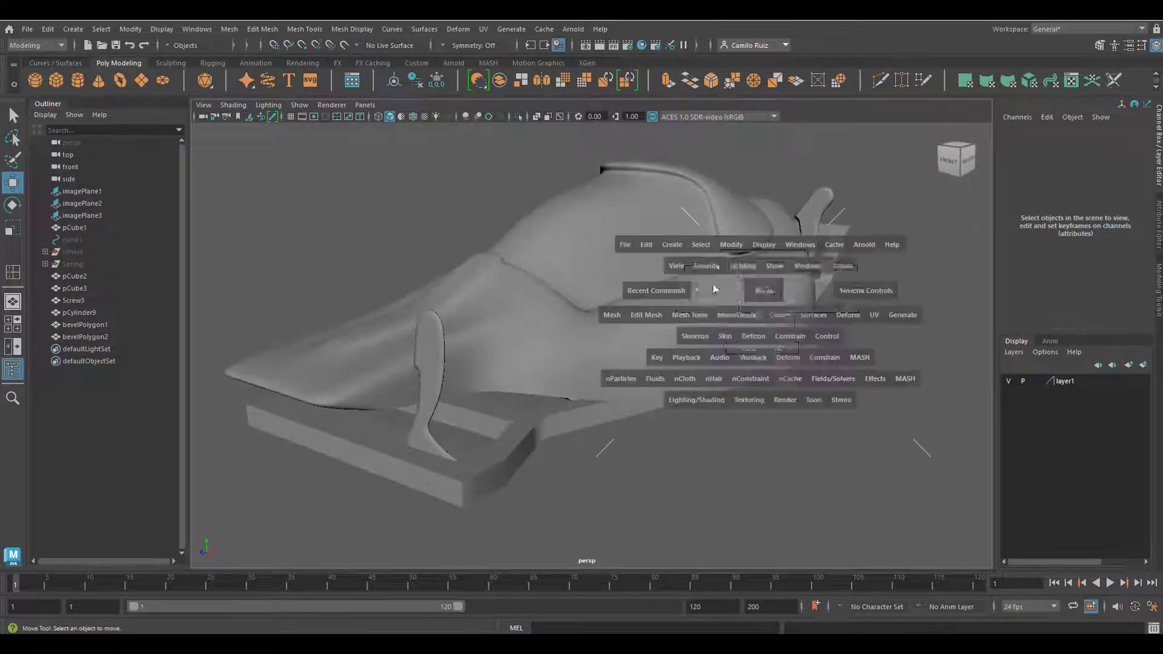
left_click_drag(715, 289, 752, 301, "alt")
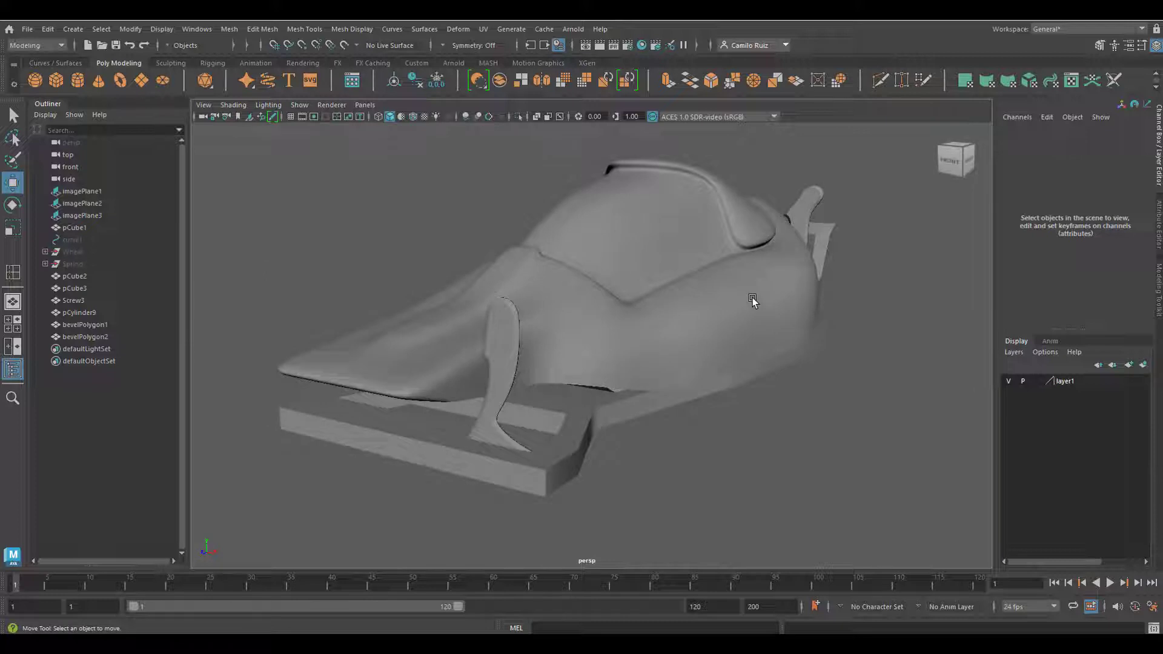